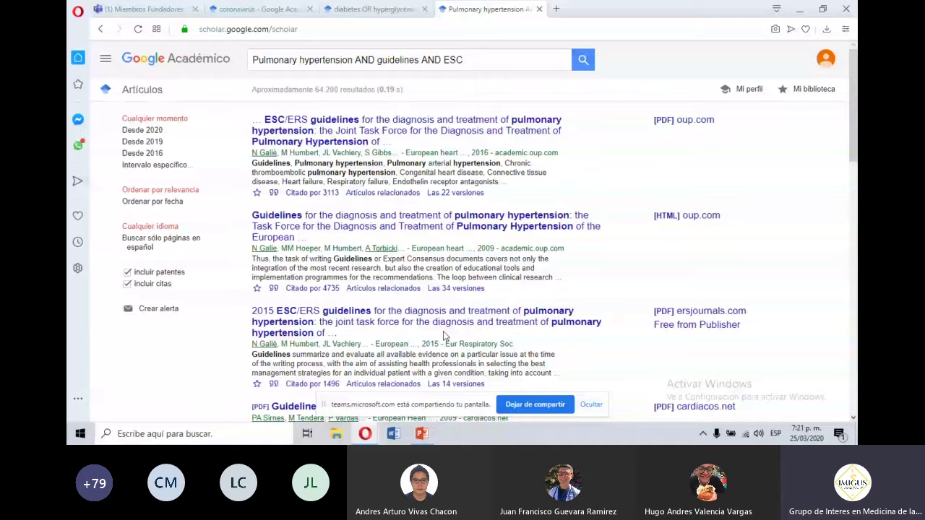
# Add 'AND 2015' to the pulmonary hypertension guidelines query and rerun the Scholar search.
pyautogui.click(516, 57)
pyautogui.write('AND ')
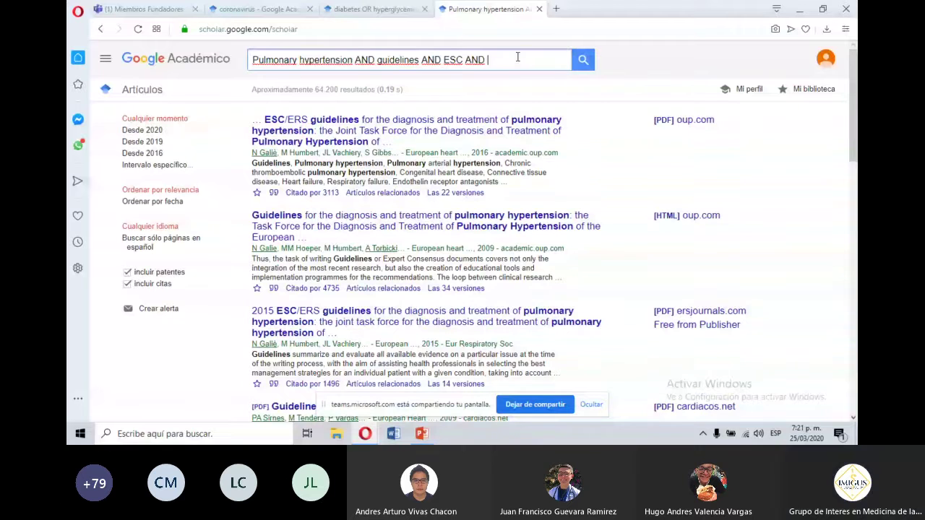
pyautogui.write('2015')
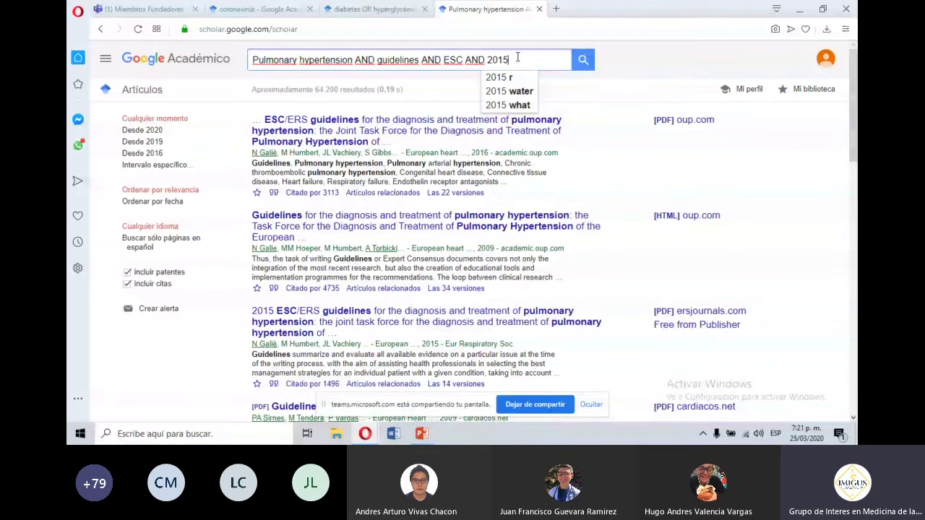
pyautogui.press('Return')
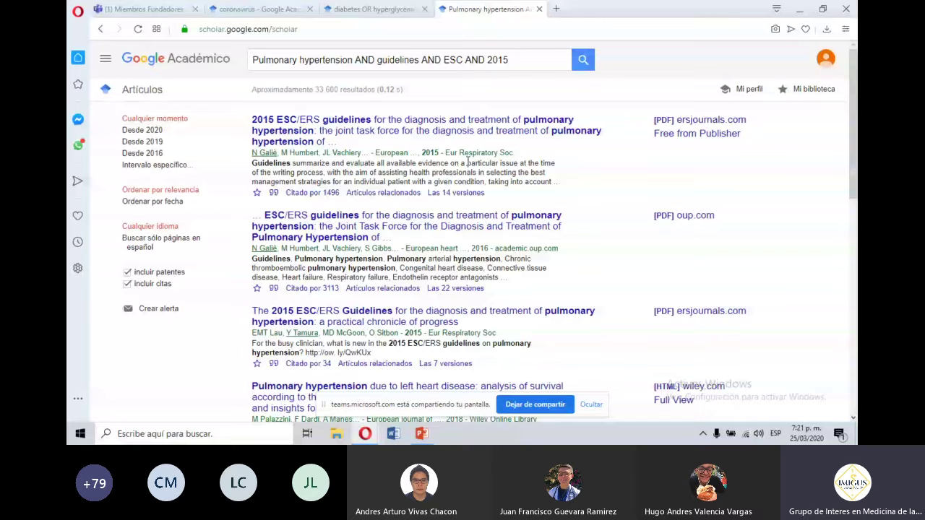
# Append the lead author's surname to the query, rerun it, and review the roughly 7,500 results.
pyautogui.click(518, 64)
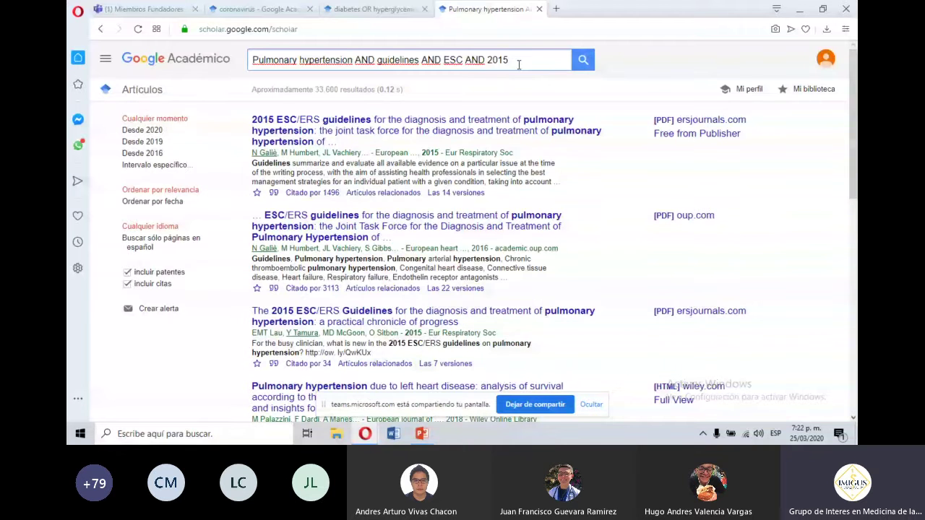
pyautogui.write('AND')
pyautogui.write(' galie')
pyautogui.press('Return')
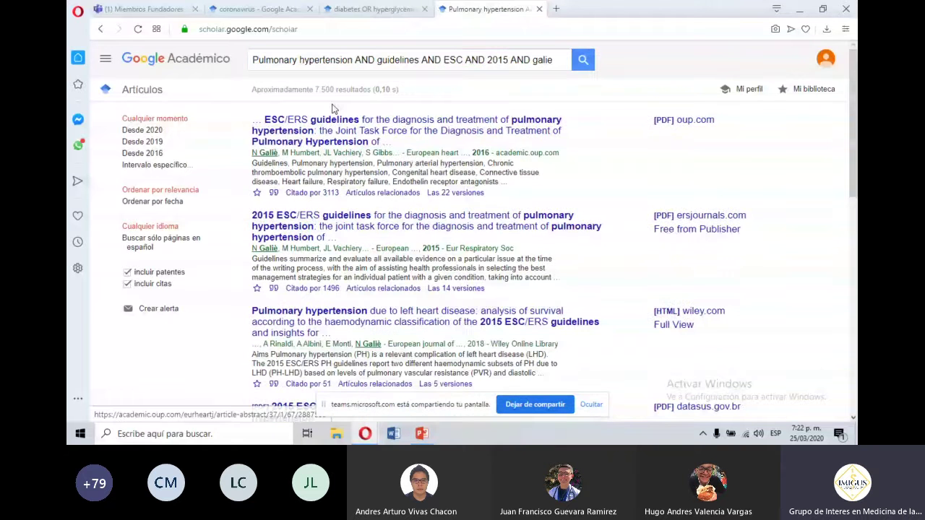
pyautogui.tripleClick(417, 60)
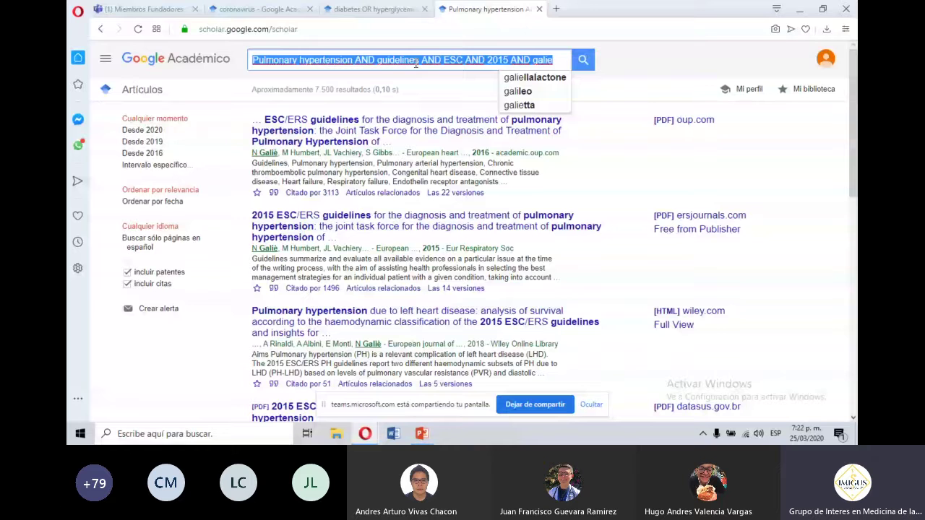
pyautogui.tripleClick(353, 90)
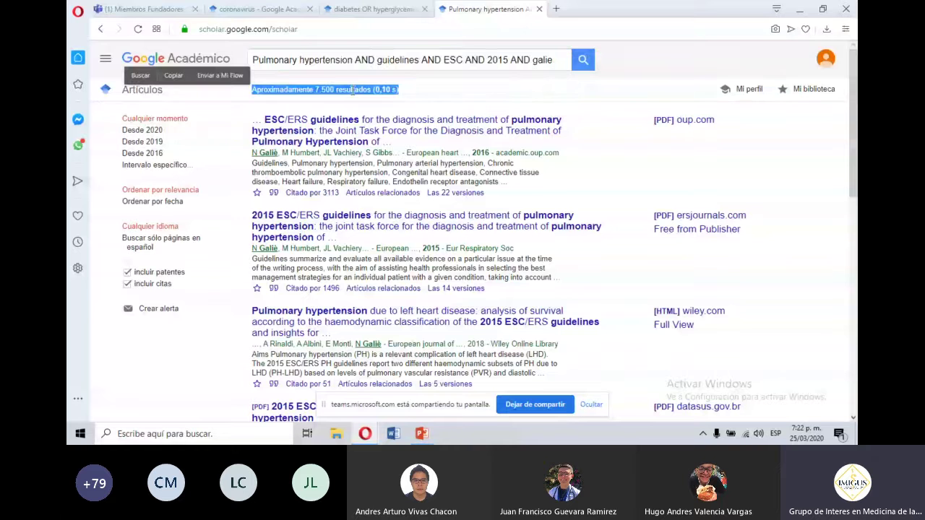
pyautogui.click(409, 101)
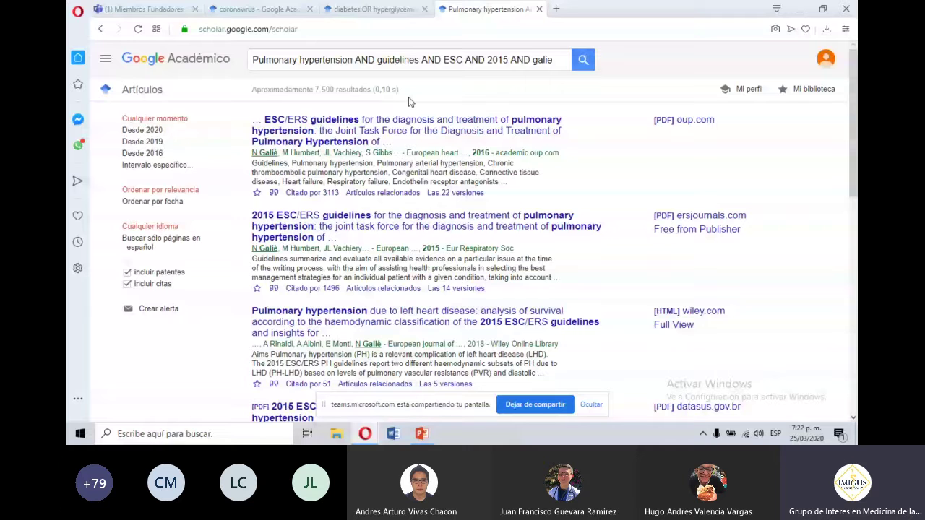
# Search the web for 'pubmed' in a new tab and go to PubMed's Advanced Search Builder.
pyautogui.click(556, 9)
pyautogui.write('pubmed')
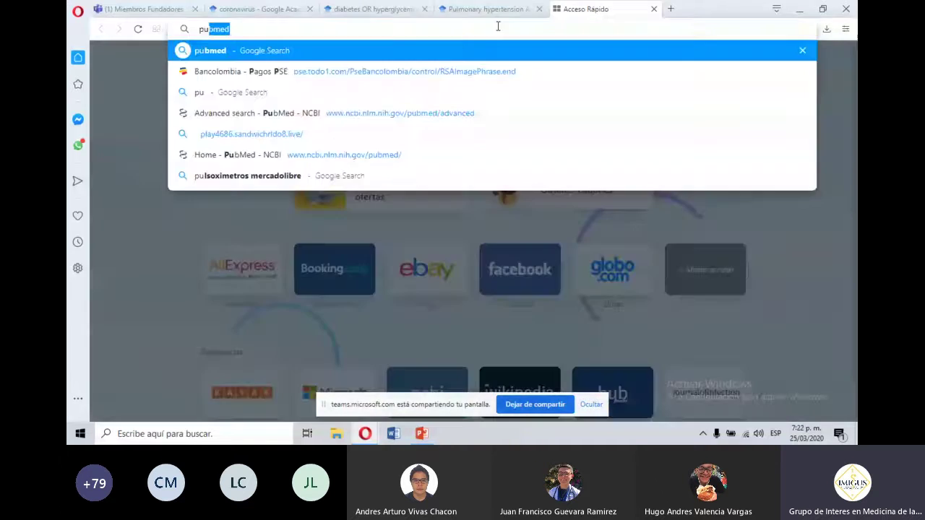
pyautogui.press('Return')
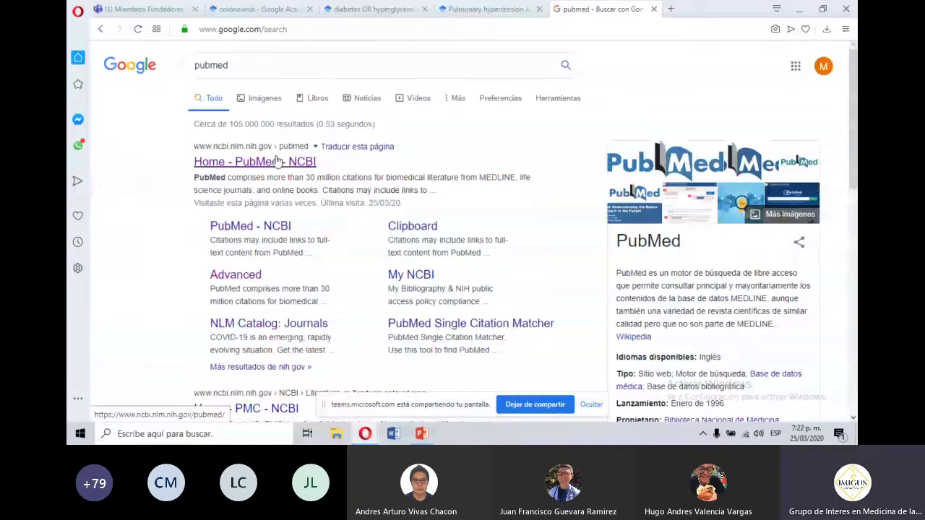
pyautogui.click(278, 160)
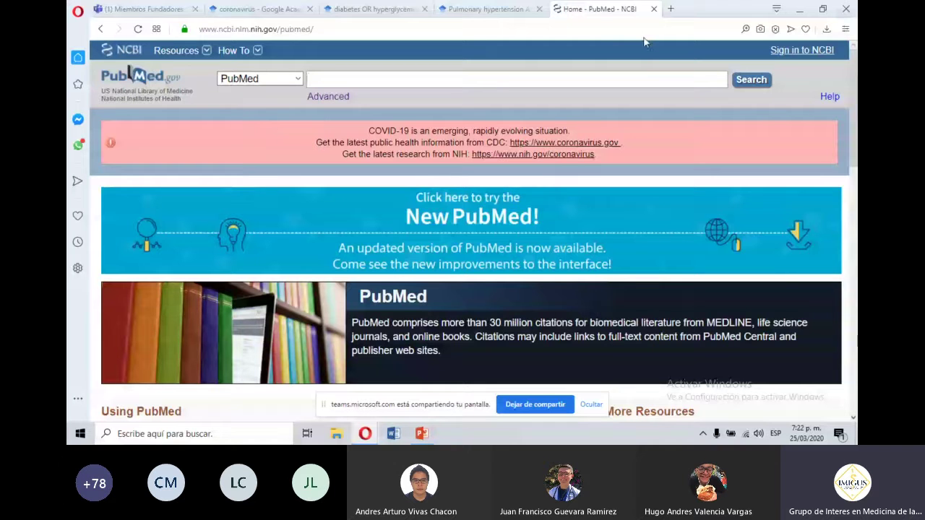
pyautogui.click(328, 98)
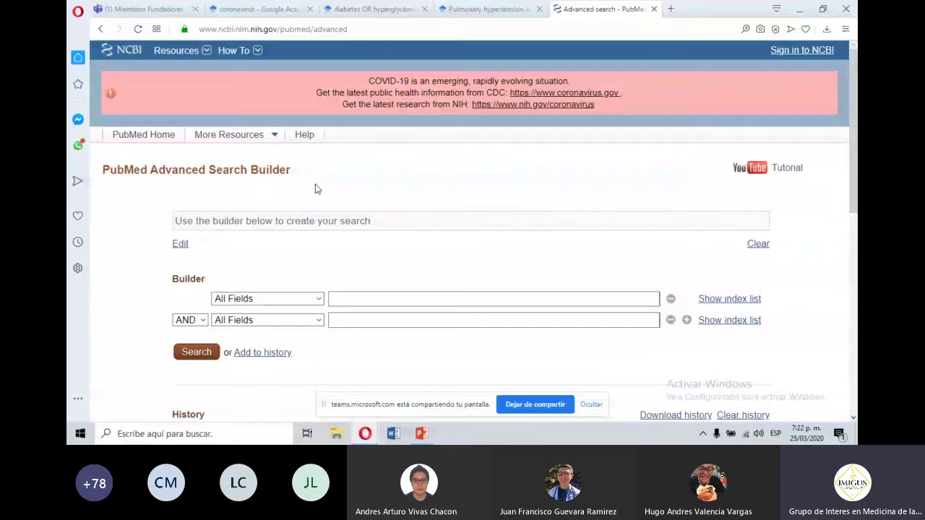
# Look over the first row's field list and the second row's boolean operator choices.
pyautogui.click(273, 302)
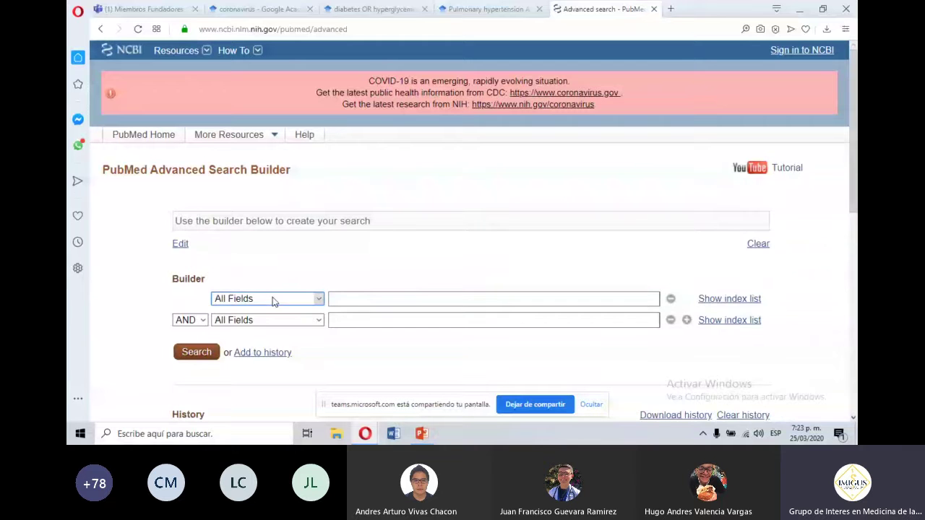
pyautogui.click(273, 302)
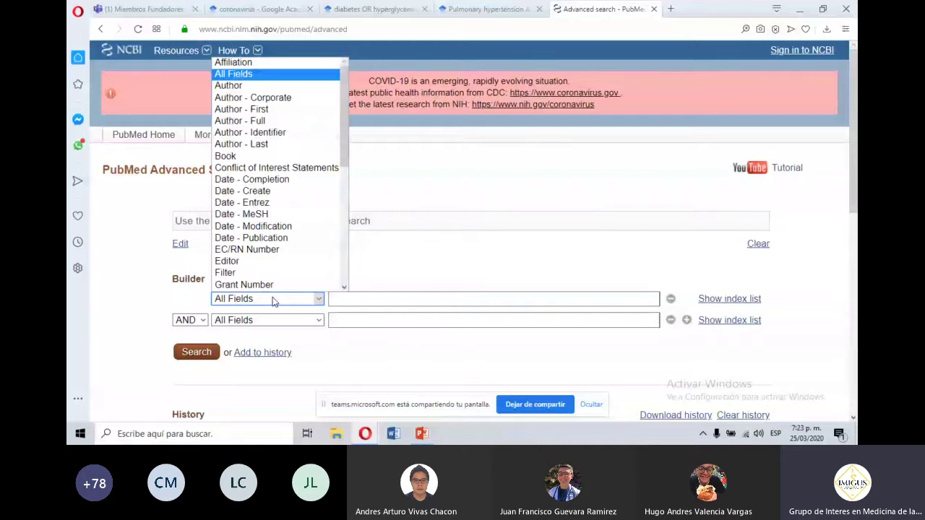
pyautogui.click(273, 302)
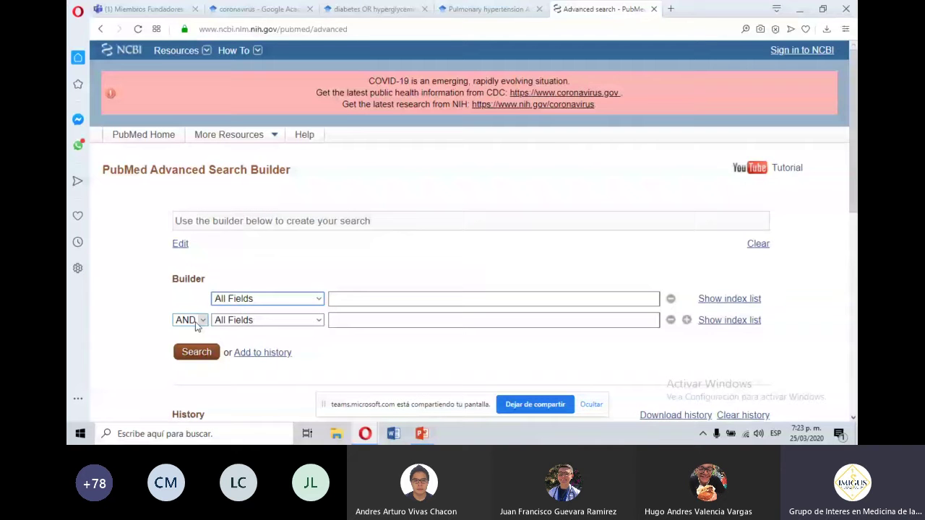
pyautogui.click(196, 325)
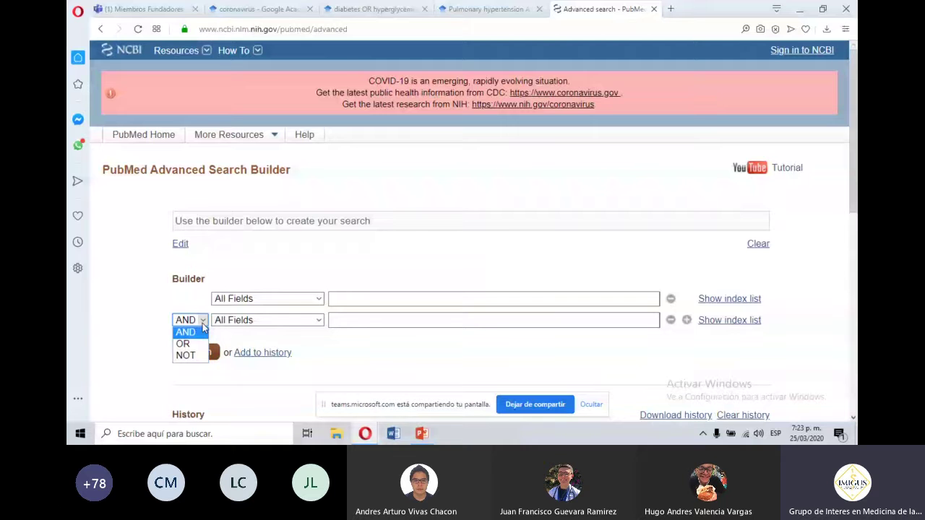
# Browse the searchable fields for the first row and choose Title.
pyautogui.click(287, 301)
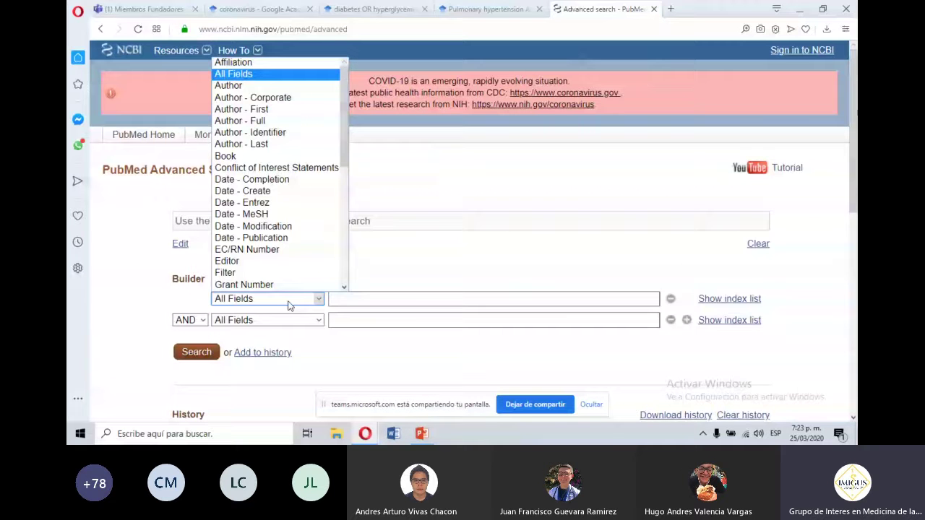
pyautogui.click(345, 256)
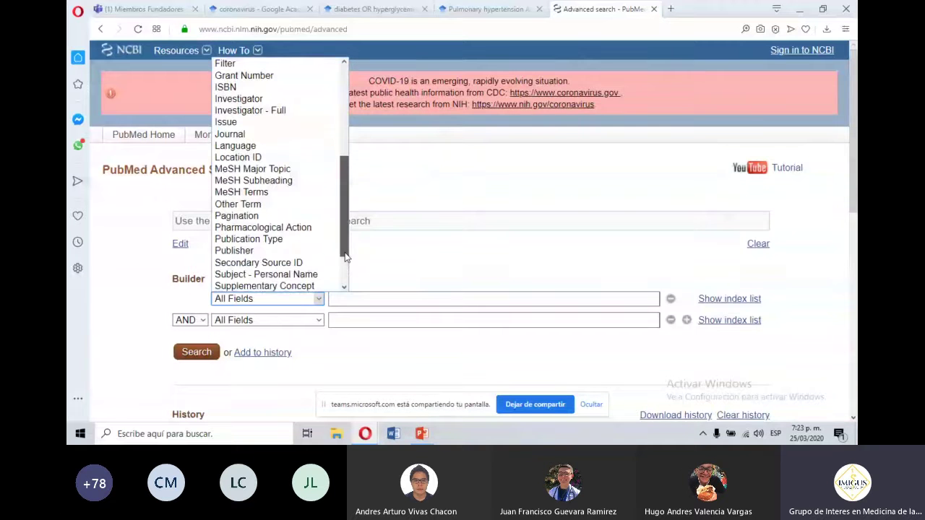
pyautogui.moveTo(346, 257); pyautogui.dragTo(343, 195)
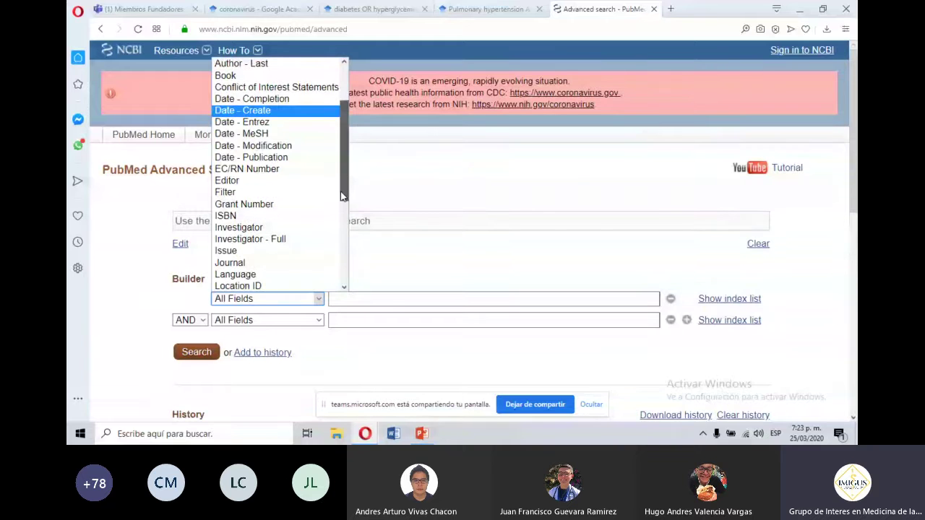
pyautogui.moveTo(342, 195); pyautogui.dragTo(205, 96)
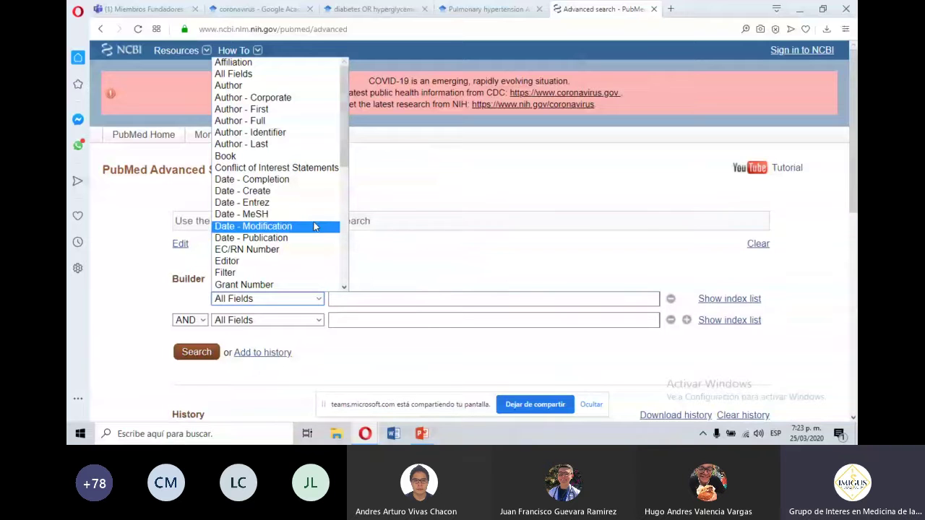
pyautogui.moveTo(344, 165); pyautogui.dragTo(345, 211)
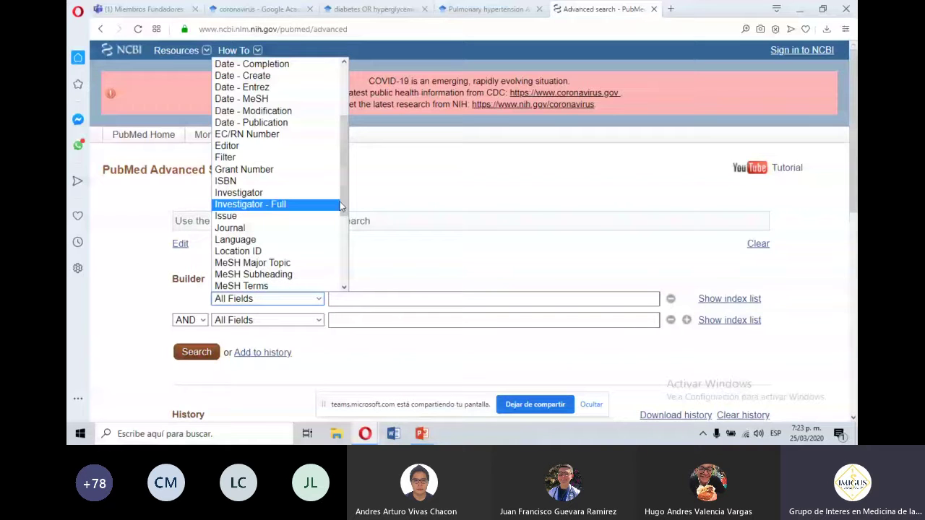
pyautogui.scroll(-2, 329, 210)
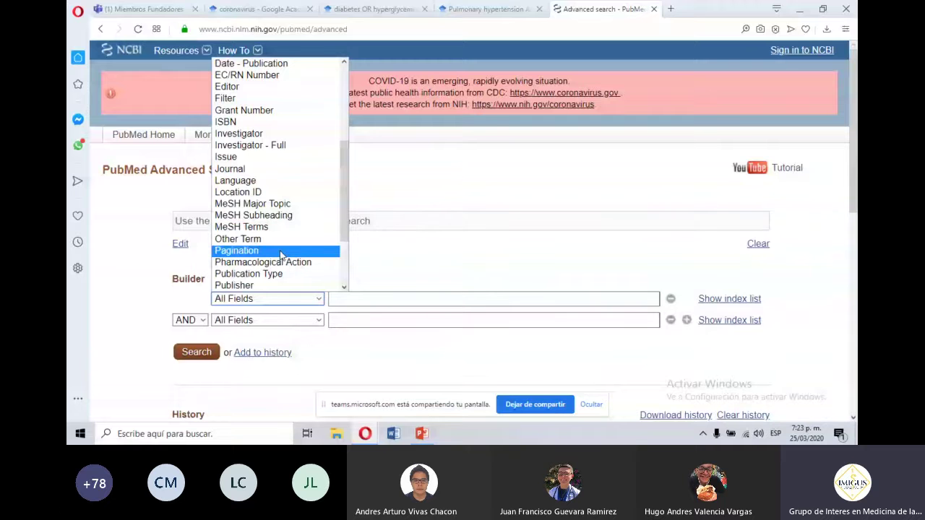
pyautogui.scroll(-2, 344, 258)
pyautogui.scroll(-1, 344, 258)
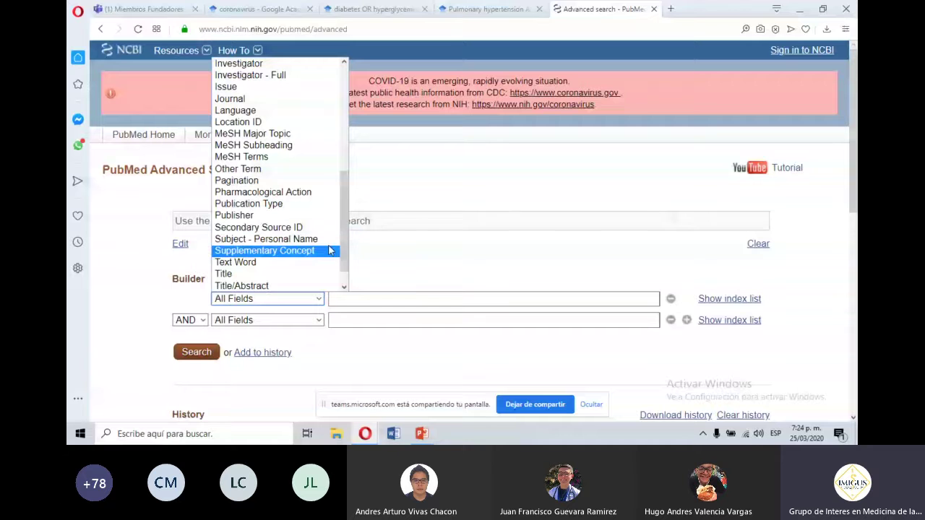
pyautogui.scroll(-1, 343, 260)
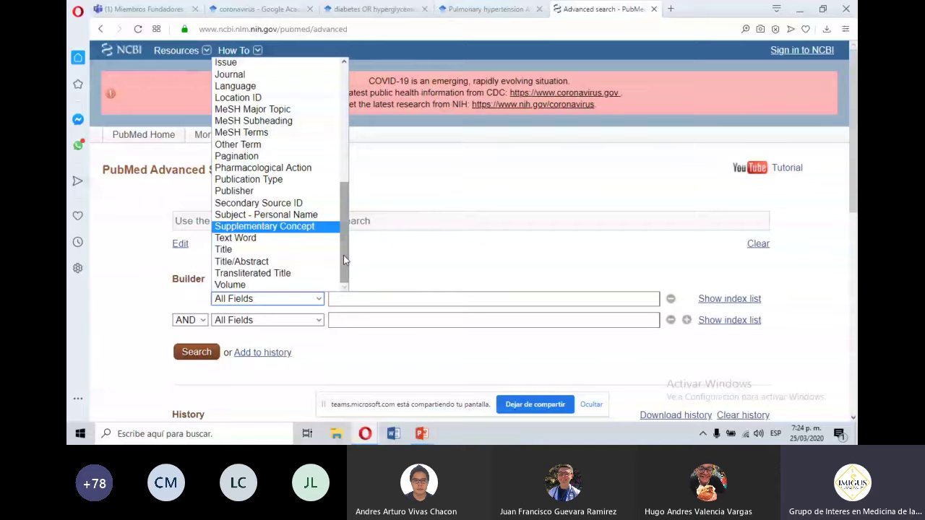
pyautogui.moveTo(343, 255); pyautogui.dragTo(346, 268)
pyautogui.click(297, 250)
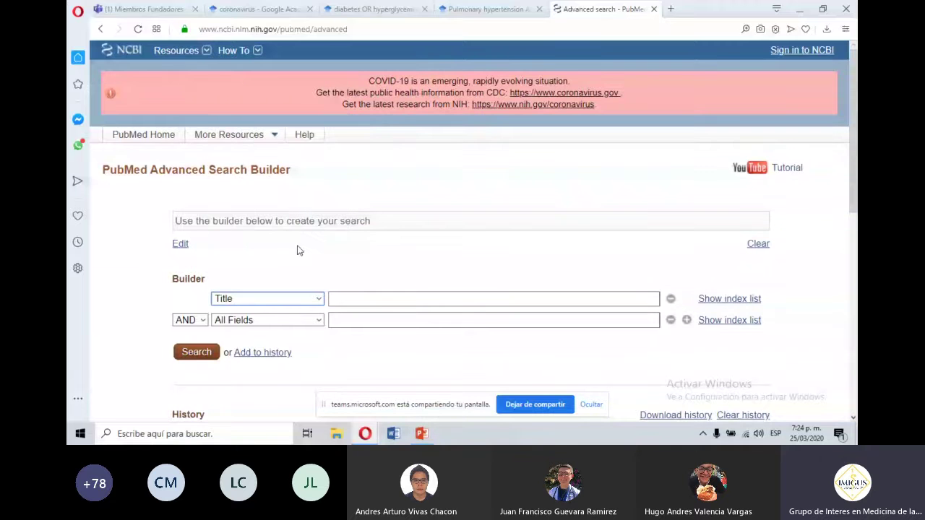
# Enter 'pulmonary hypertension' in the Title row and select the resulting pulmonary hypertension[Title] query.
pyautogui.click(372, 297)
pyautogui.write('p')
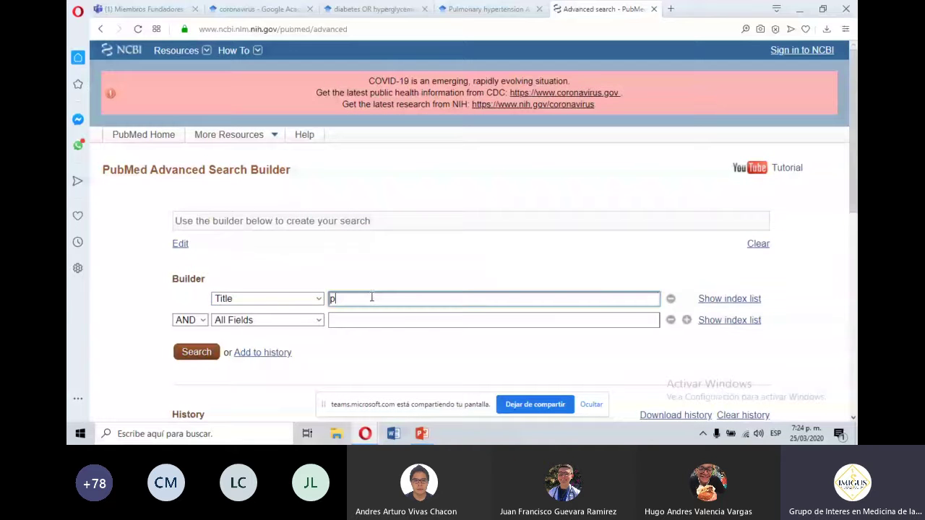
pyautogui.write('ulmonary')
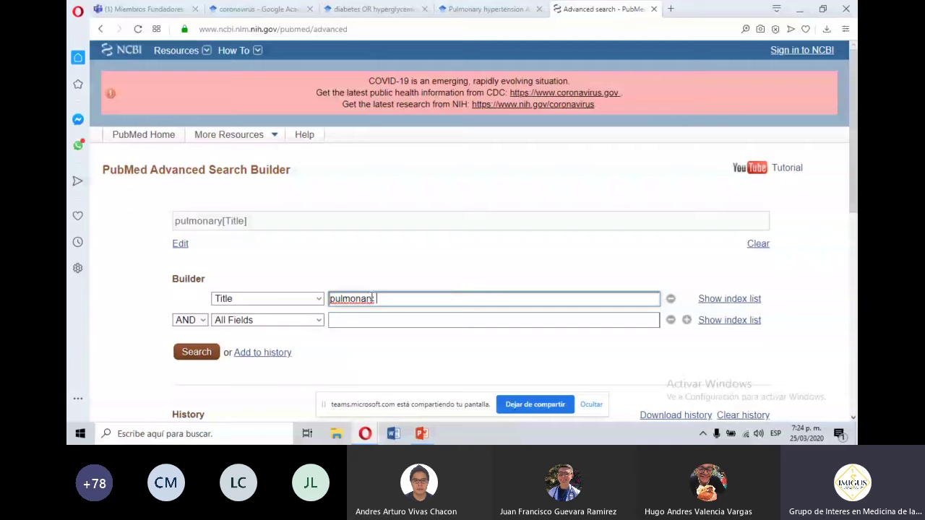
pyautogui.write(' hyper')
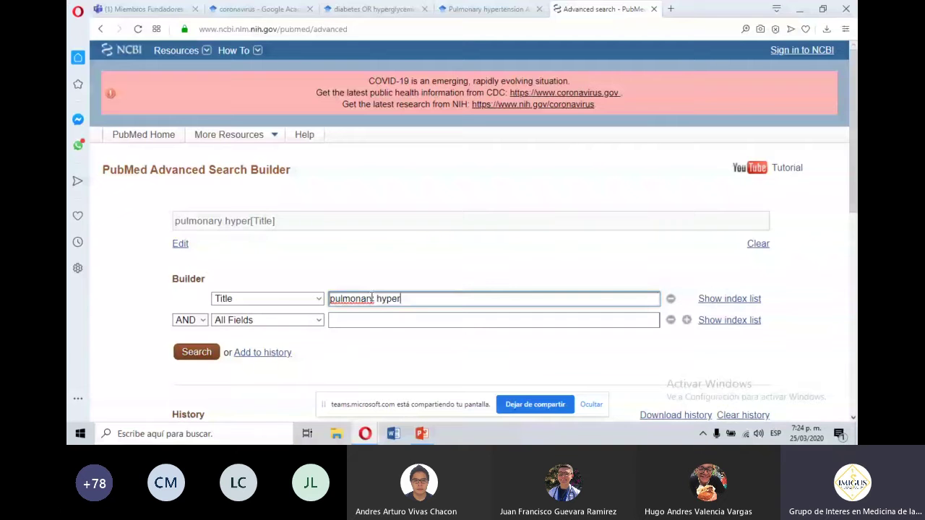
pyautogui.write('tension')
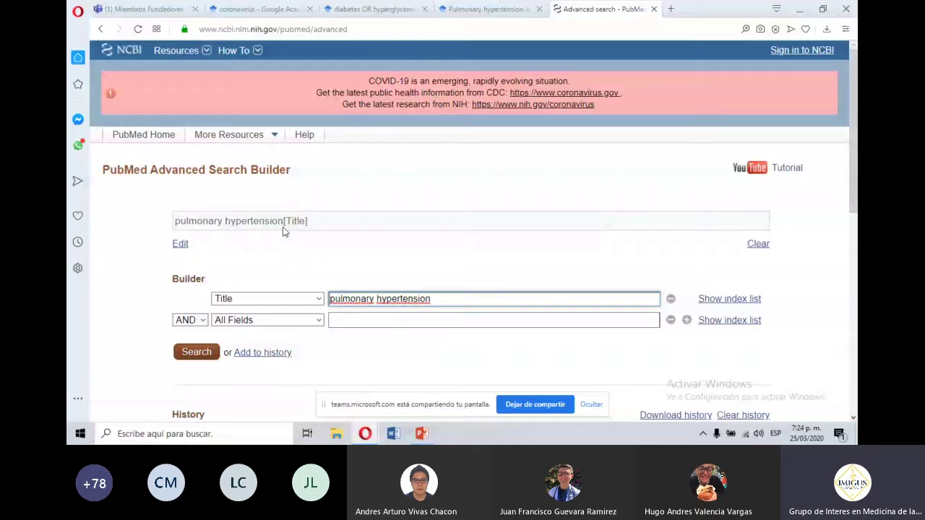
pyautogui.moveTo(307, 224); pyautogui.dragTo(406, 21)
pyautogui.hotkey('ctrl', 'c')
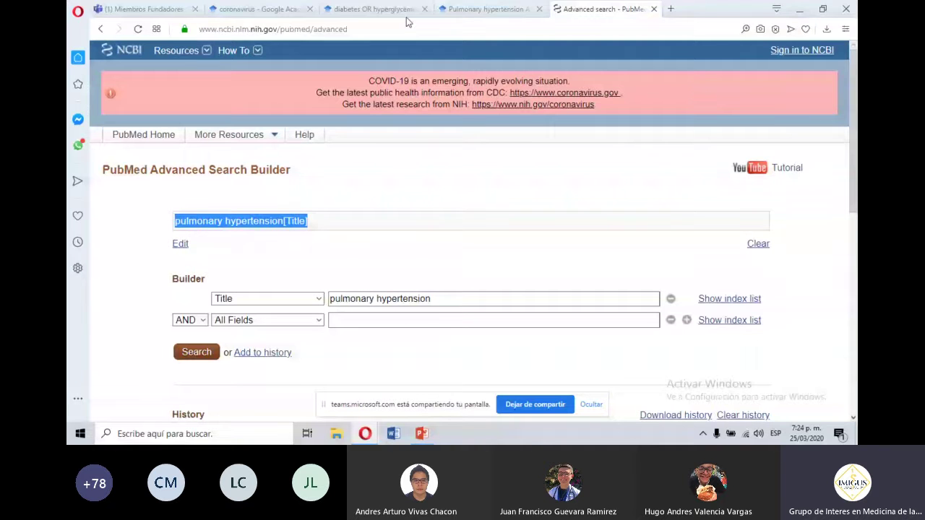
# Replace the Scholar query with pulmonary hypertension[Title], run it, then return to PubMed's builder.
pyautogui.hotkey('ctrl', 'shift', 'Tab')
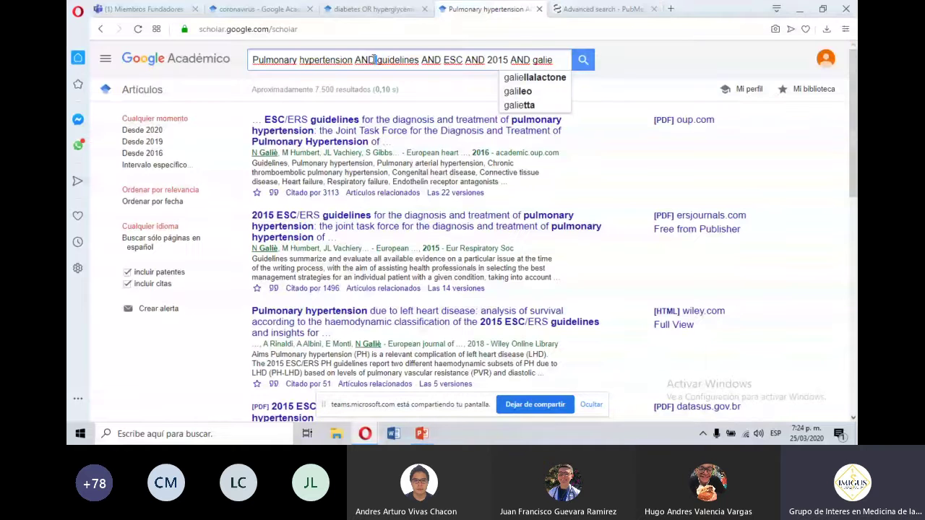
pyautogui.hotkey('ctrl', 'a')
pyautogui.hotkey('ctrl', 'v')
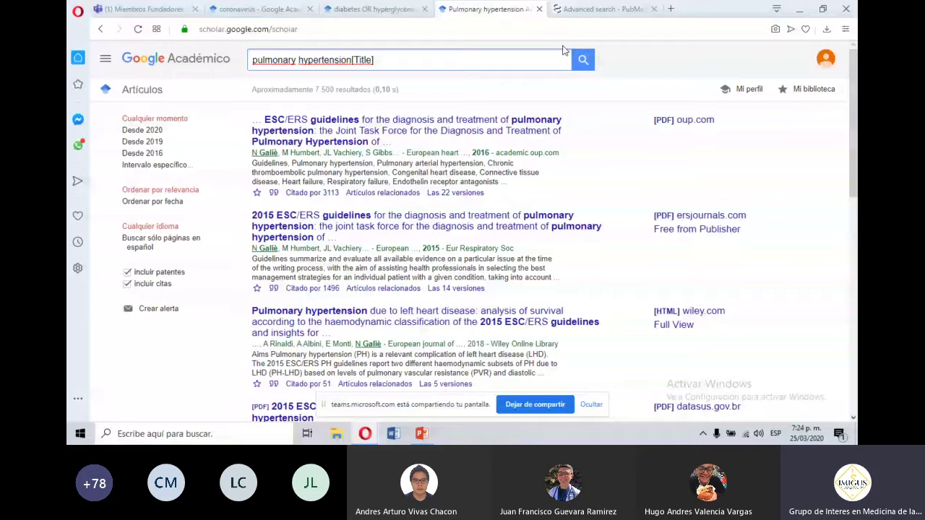
pyautogui.click(581, 61)
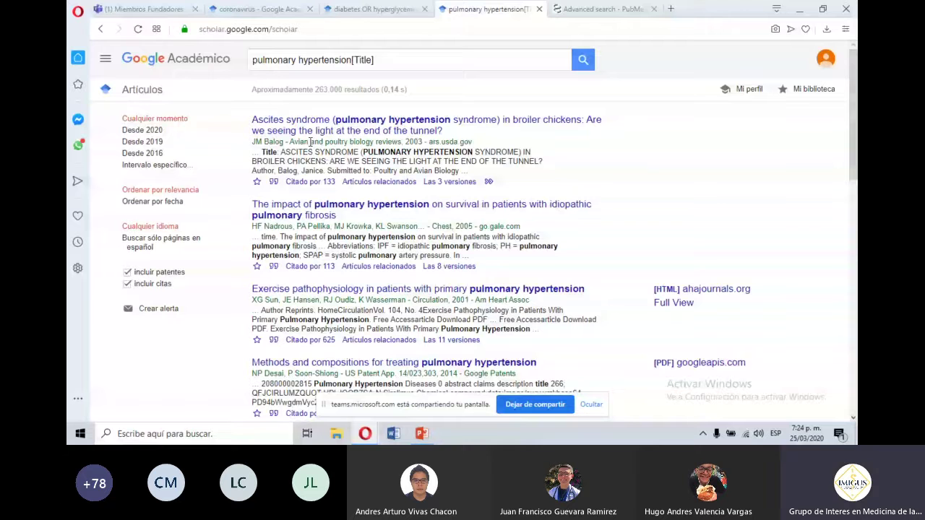
pyautogui.click(614, 8)
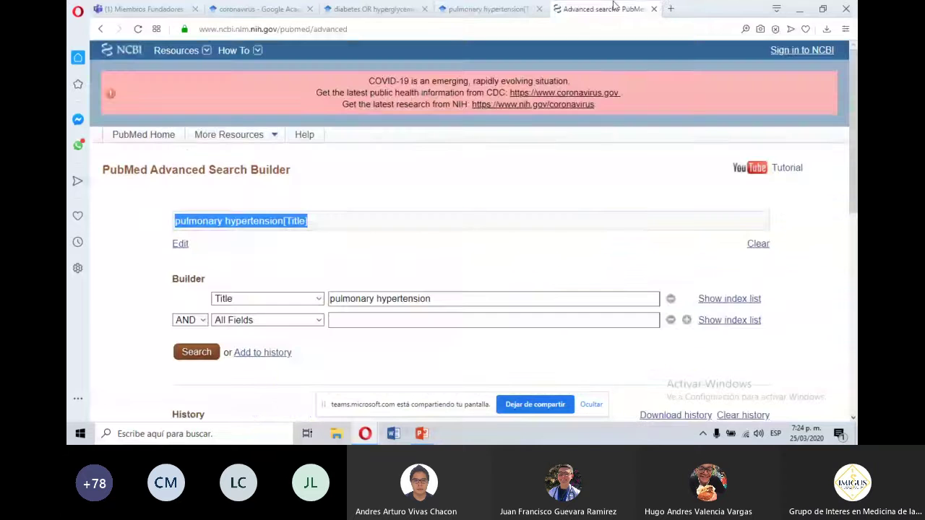
# Set the second builder row's field to Date - Publication.
pyautogui.click(354, 269)
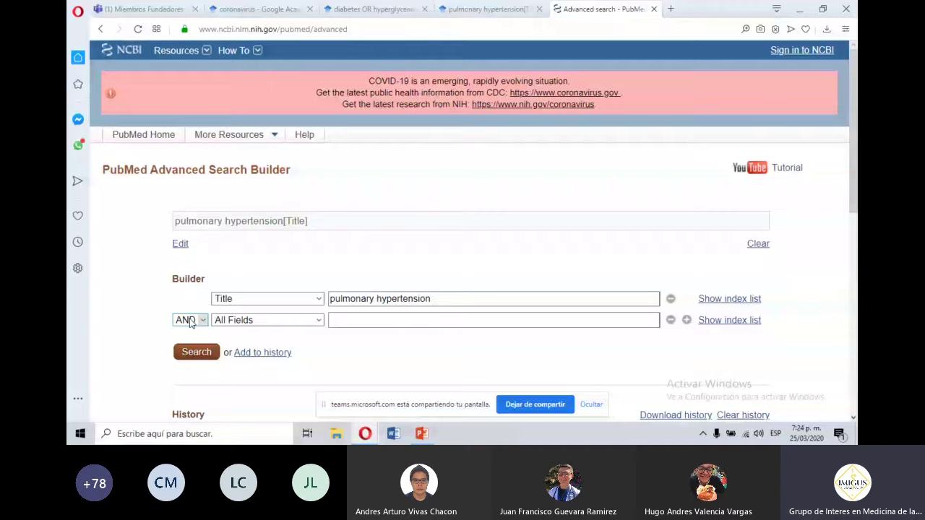
pyautogui.click(268, 320)
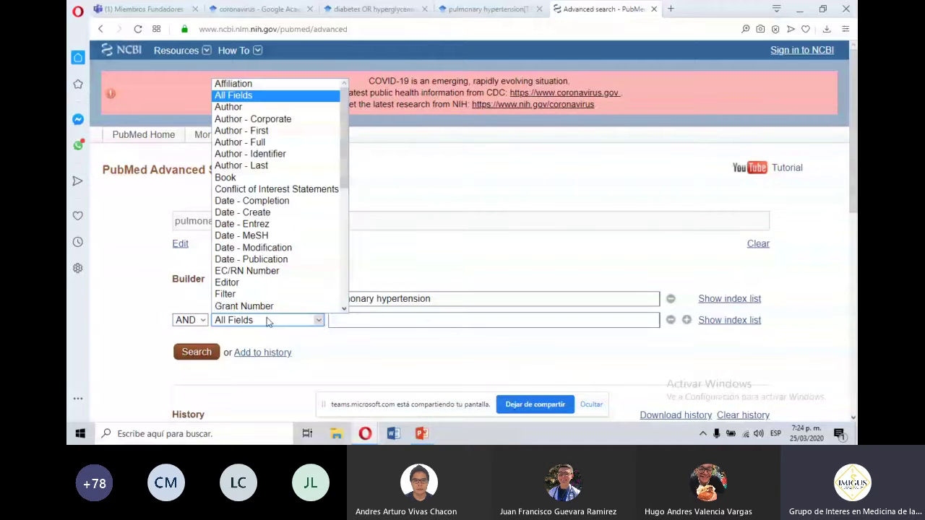
pyautogui.moveTo(343, 185); pyautogui.dragTo(347, 189)
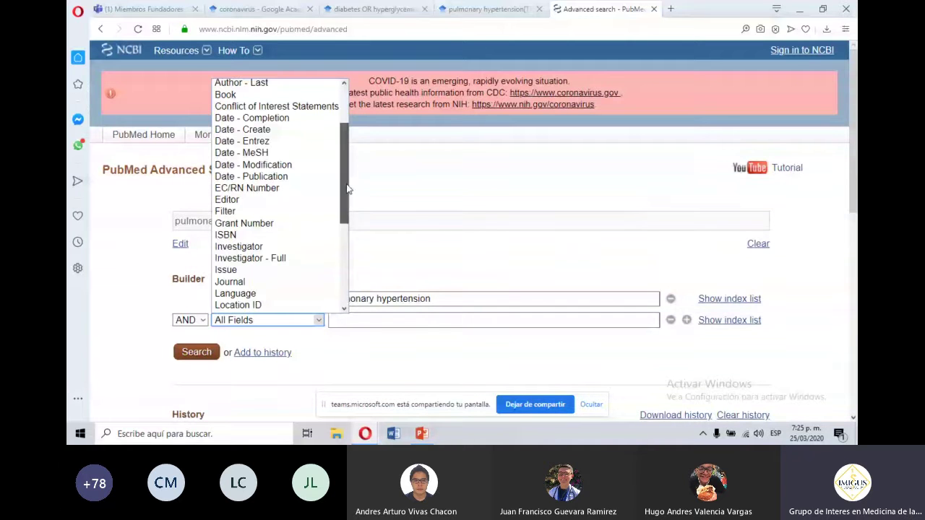
pyautogui.click(304, 177)
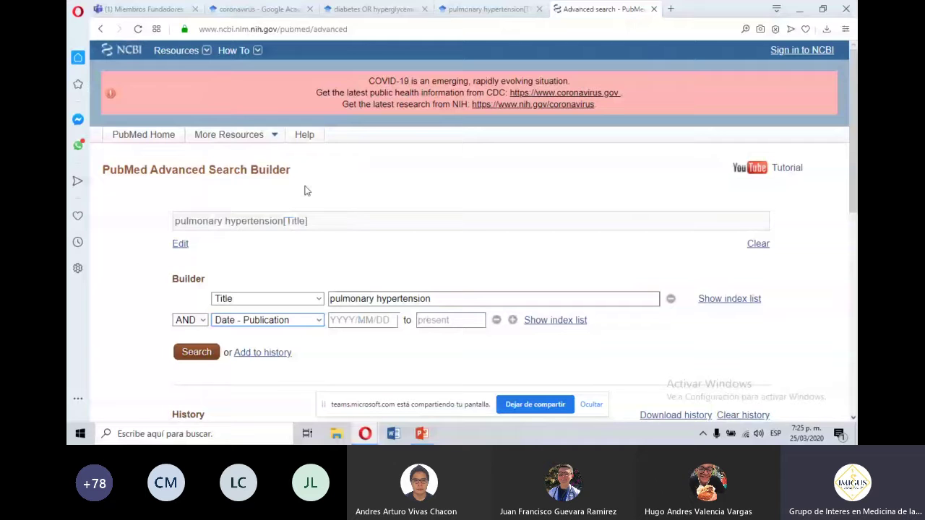
# Enter the publication date range 2015/01/01 to 2015/12/31.
pyautogui.click(341, 318)
pyautogui.click(337, 321)
pyautogui.click(345, 338)
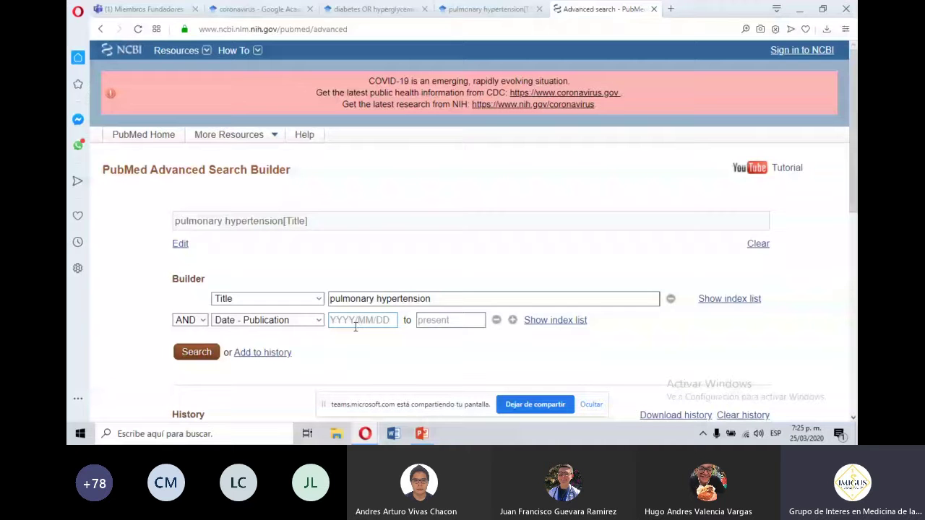
pyautogui.click(342, 320)
pyautogui.write('2')
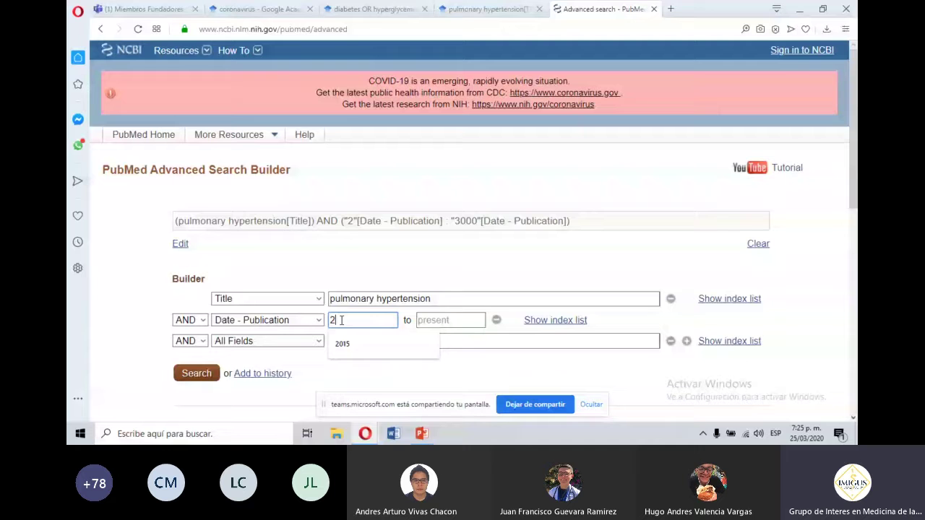
pyautogui.write('015')
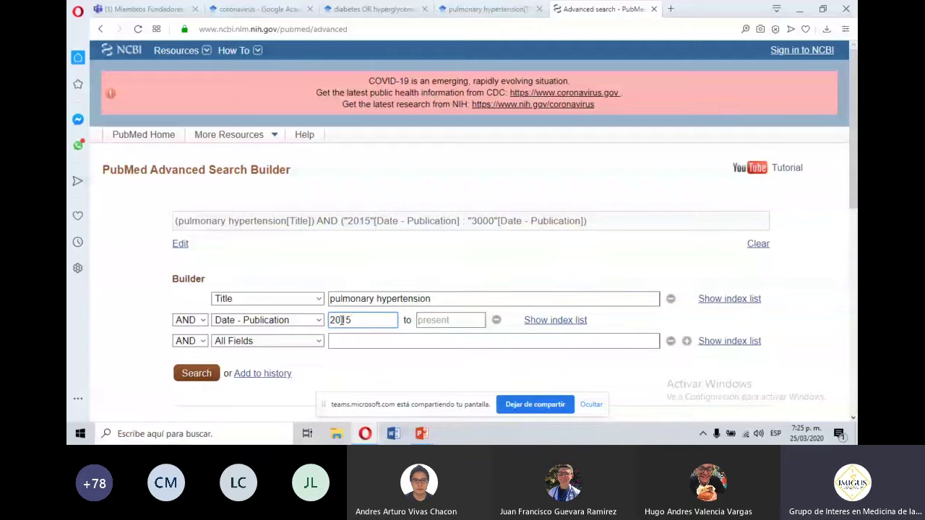
pyautogui.write('/01/')
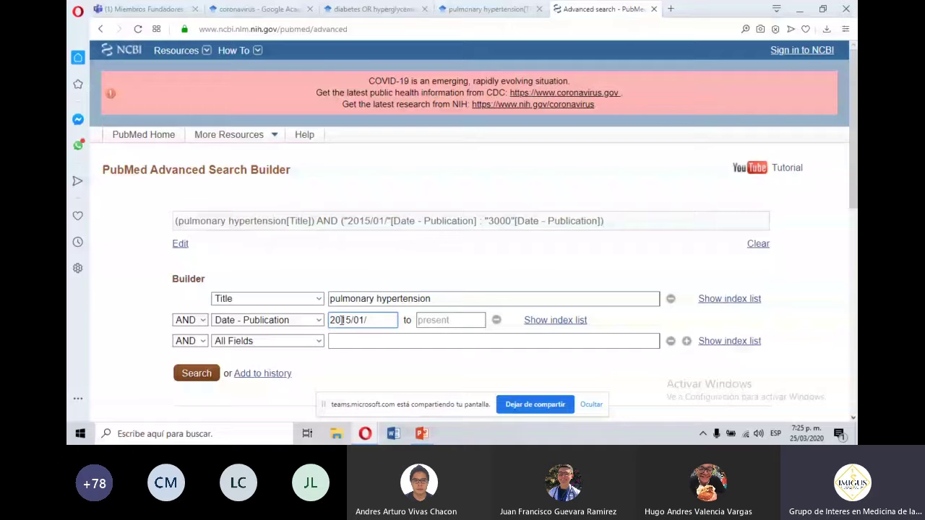
pyautogui.write('01')
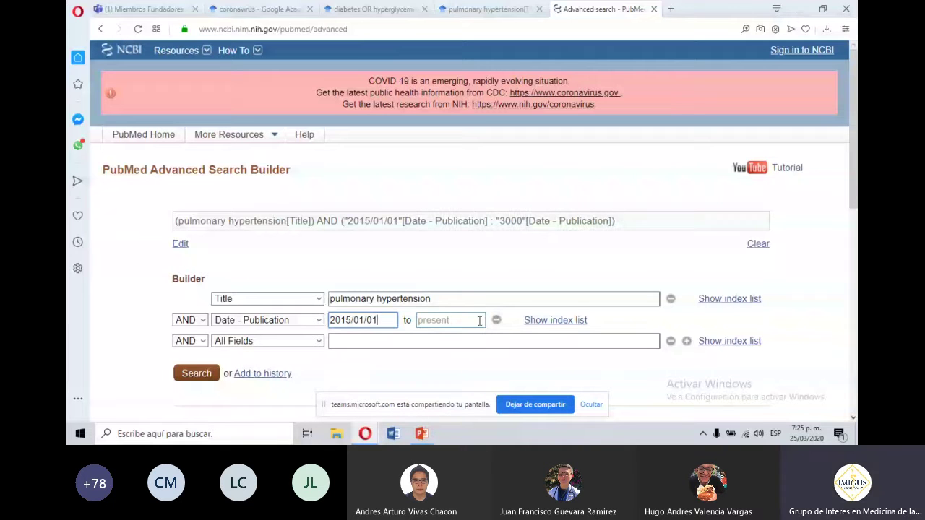
pyautogui.click(458, 320)
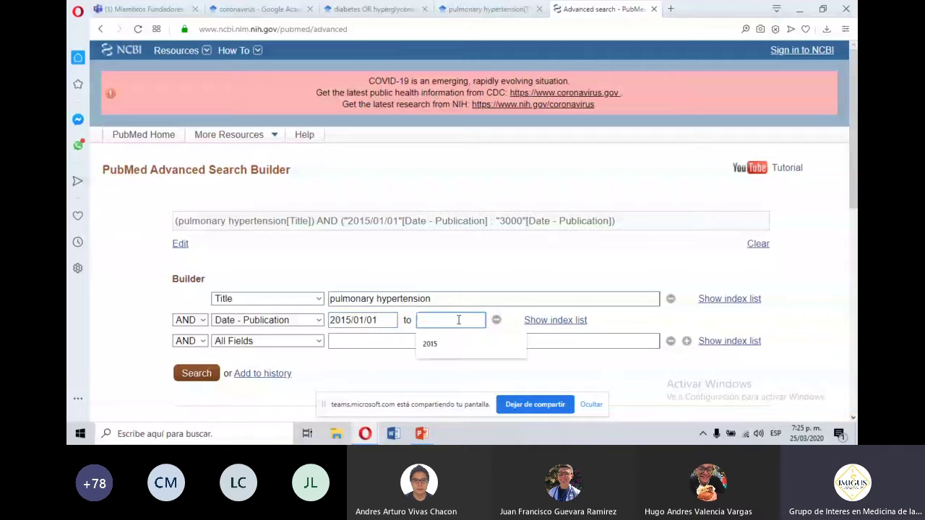
pyautogui.write('20')
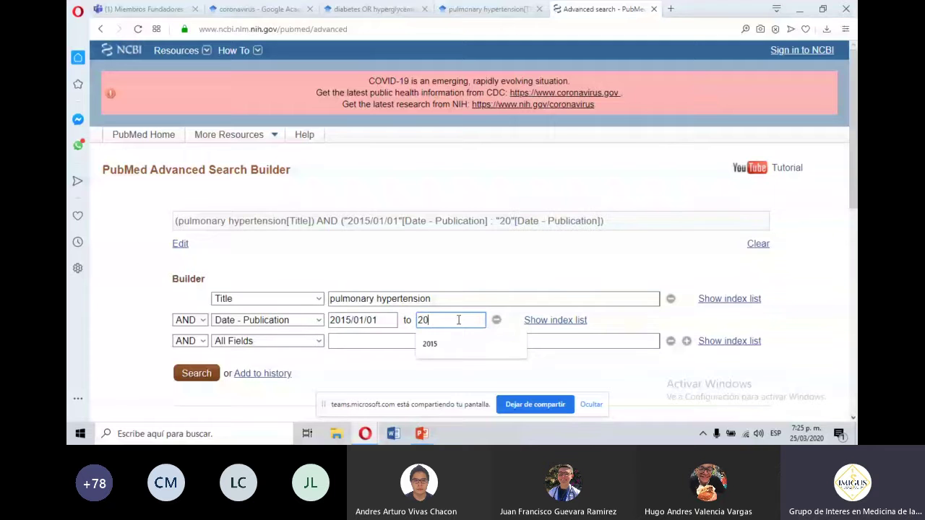
pyautogui.write('15')
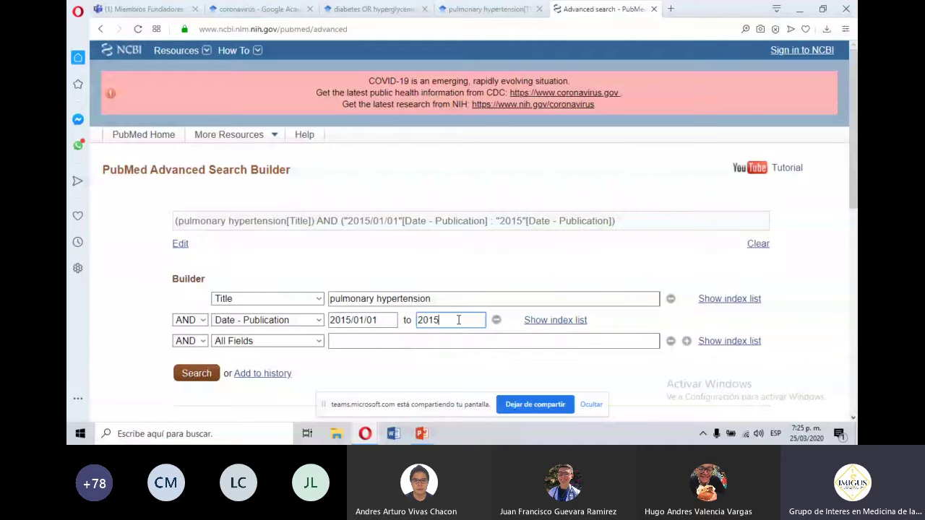
pyautogui.write('/')
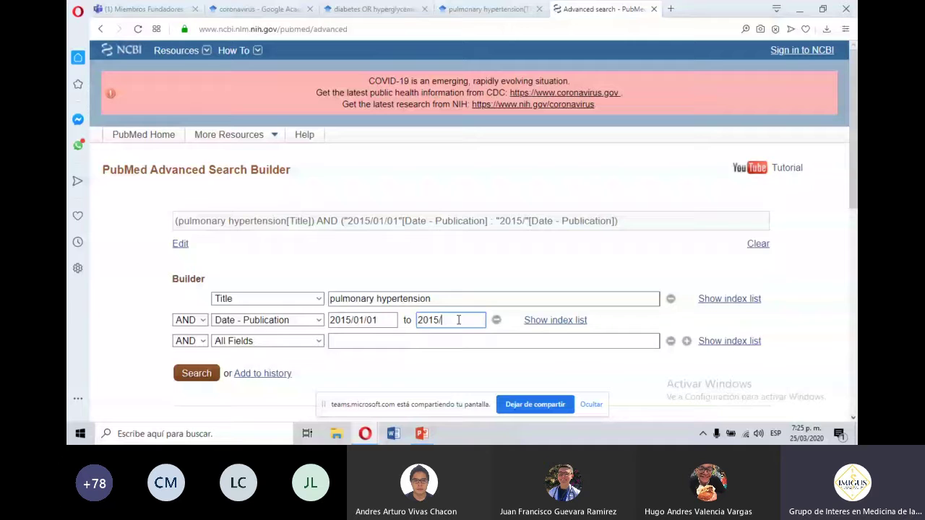
pyautogui.write('12/31')
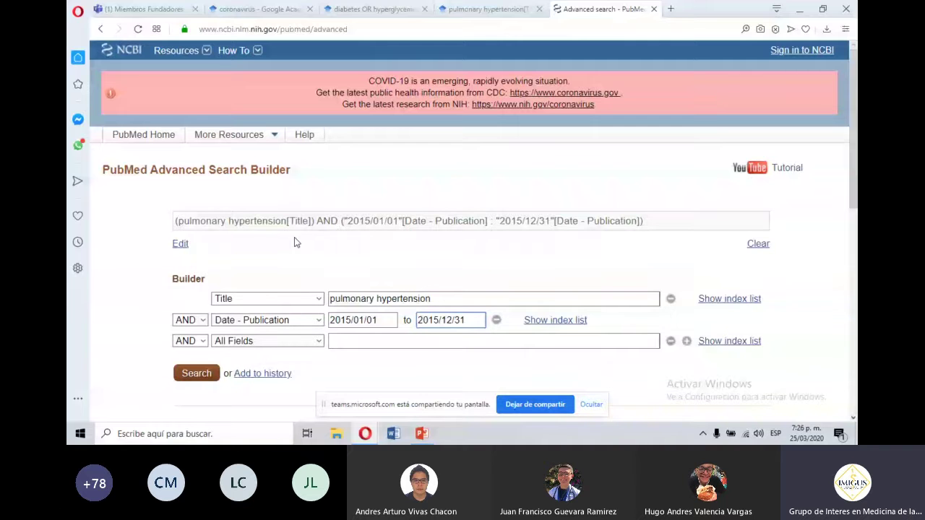
pyautogui.moveTo(315, 221); pyautogui.dragTo(175, 220)
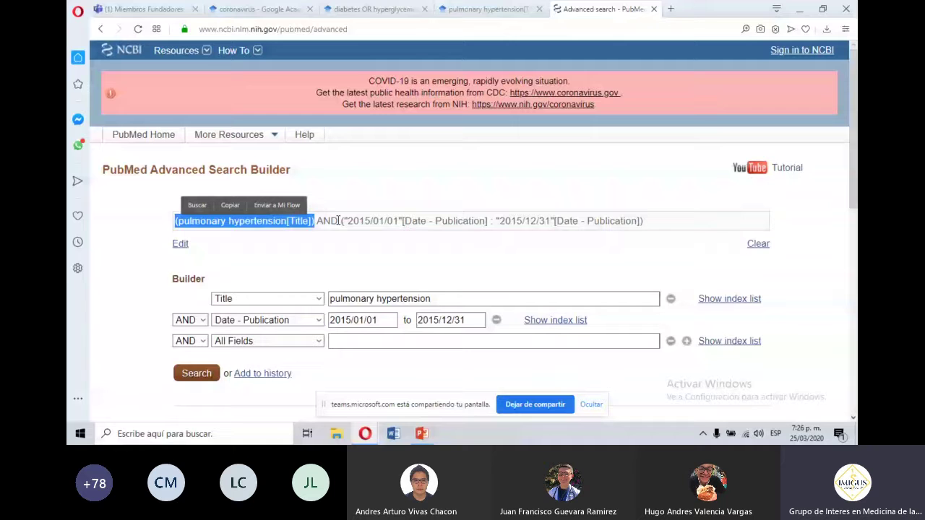
pyautogui.click(344, 221)
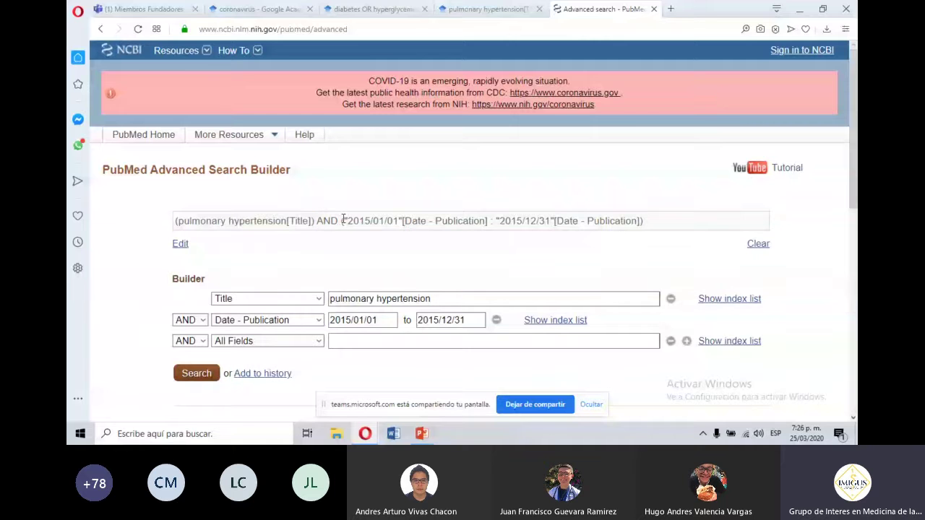
pyautogui.moveTo(313, 220); pyautogui.dragTo(281, 220)
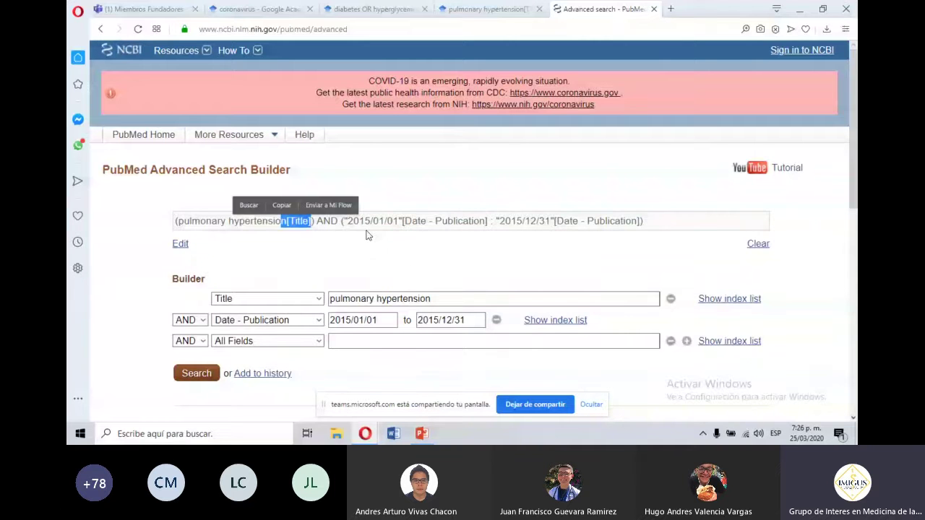
pyautogui.moveTo(341, 221); pyautogui.dragTo(647, 225)
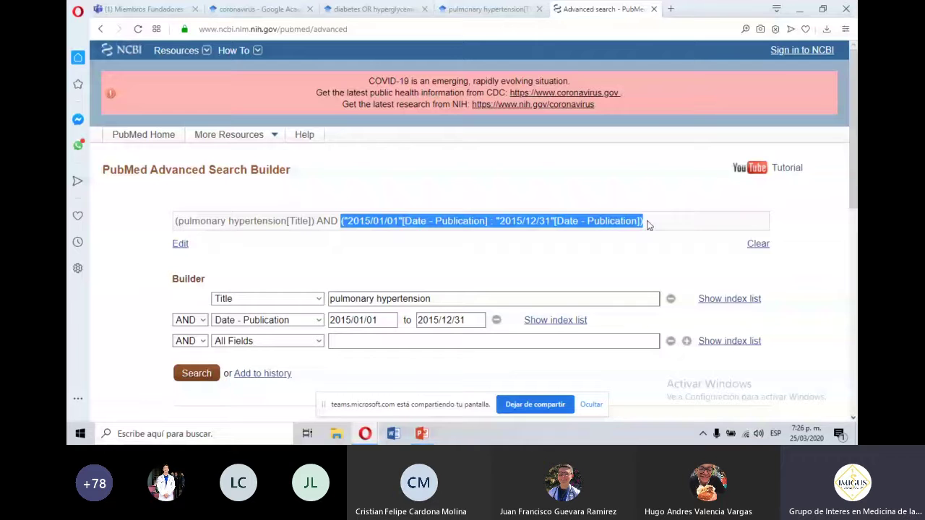
pyautogui.click(195, 341)
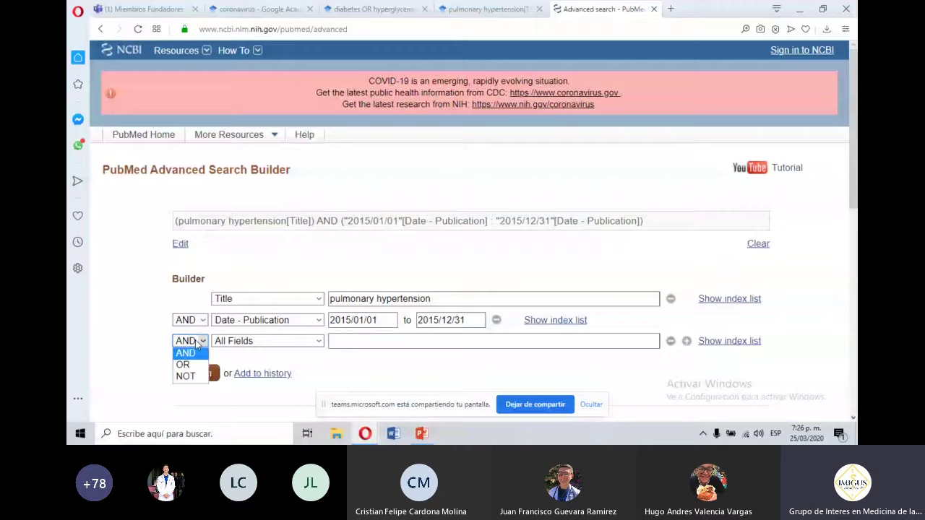
# Add an Author row filled with the guideline's lead author from the autocomplete suggestions.
pyautogui.click(243, 341)
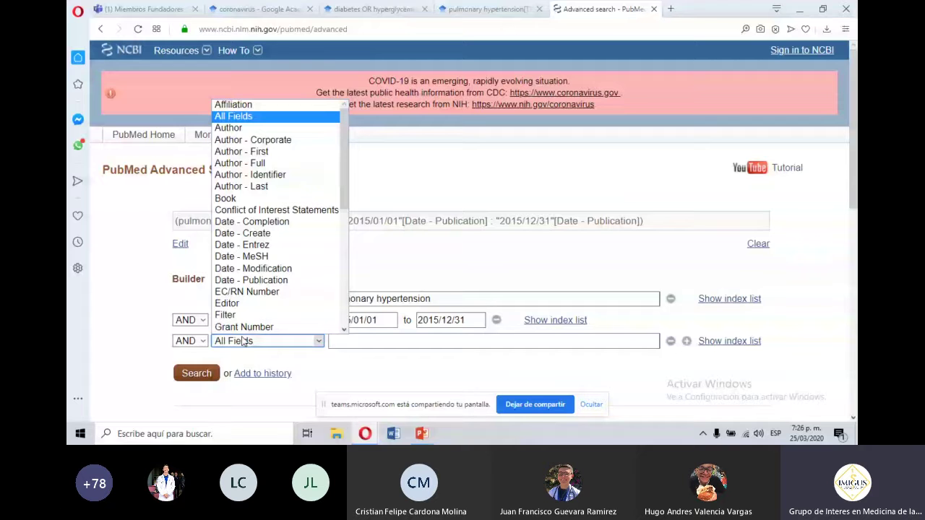
pyautogui.scroll(-1, 259, 109)
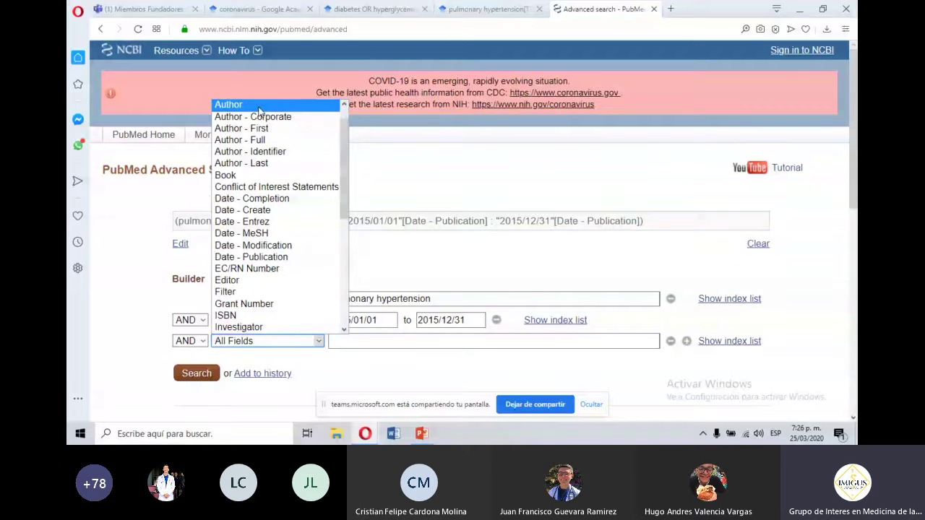
pyautogui.click(259, 107)
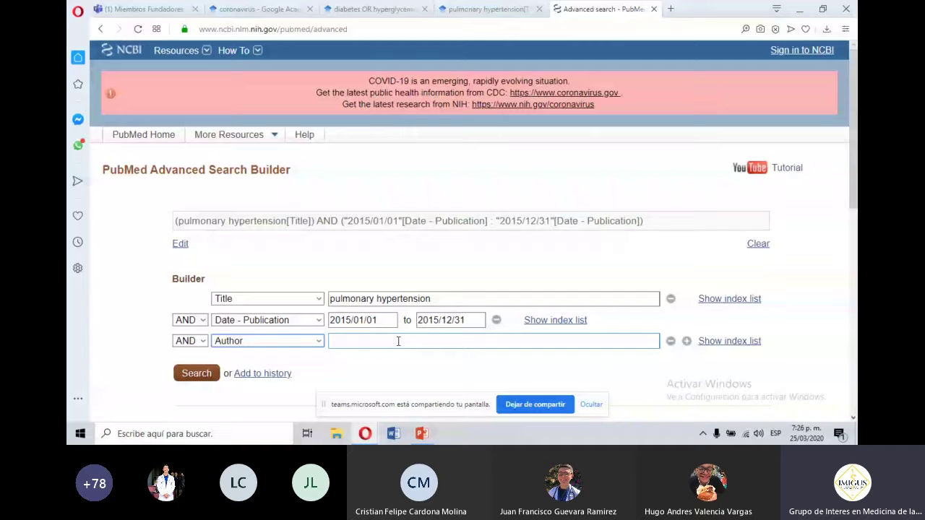
pyautogui.write('gali')
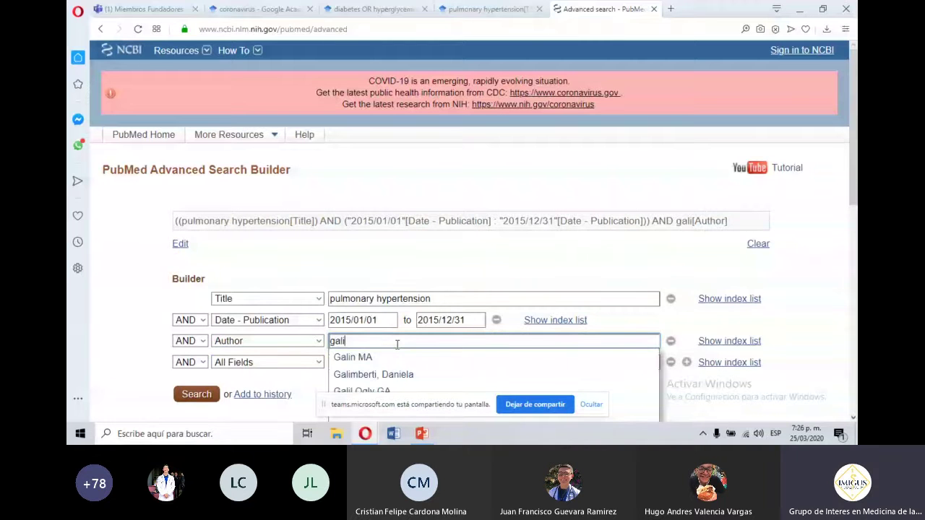
pyautogui.write('e, Nazzareno')
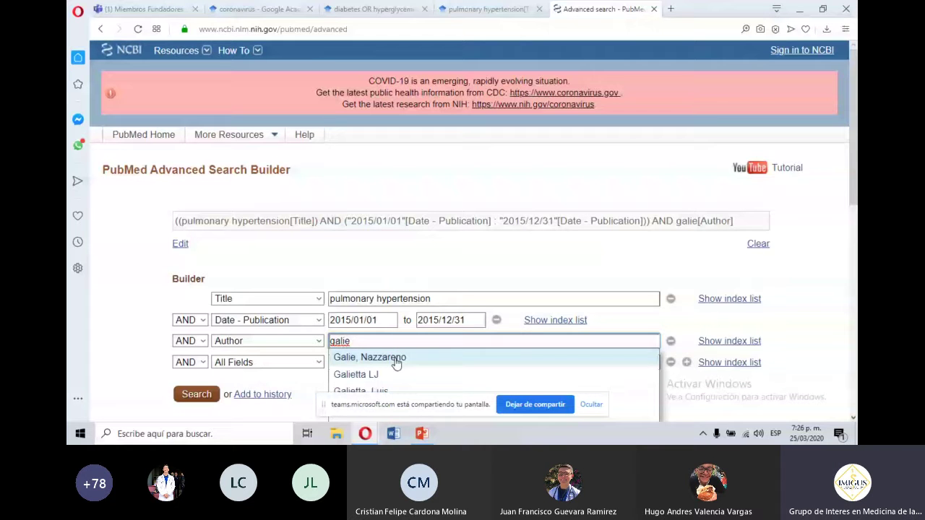
pyautogui.click(396, 362)
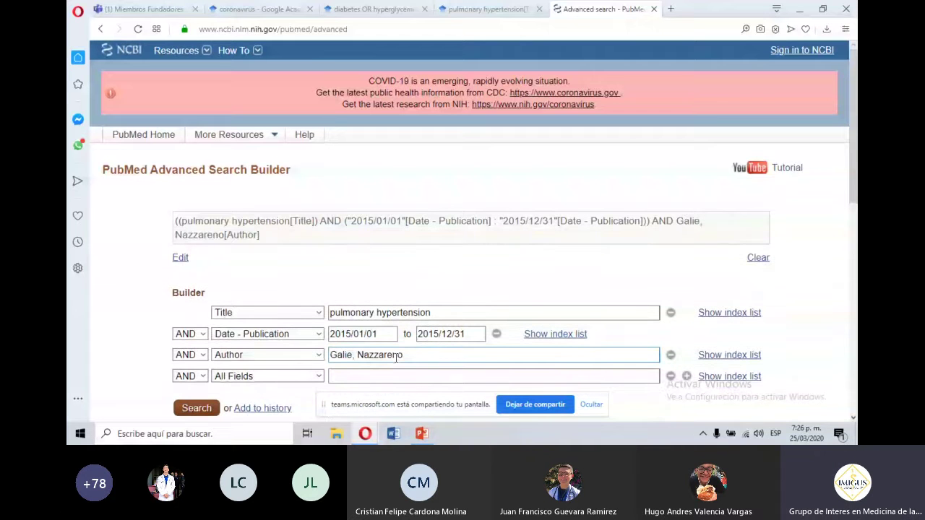
# Review the combined title, 2015 date and author query in the search box.
pyautogui.doubleClick(239, 221)
pyautogui.tripleClick(239, 222)
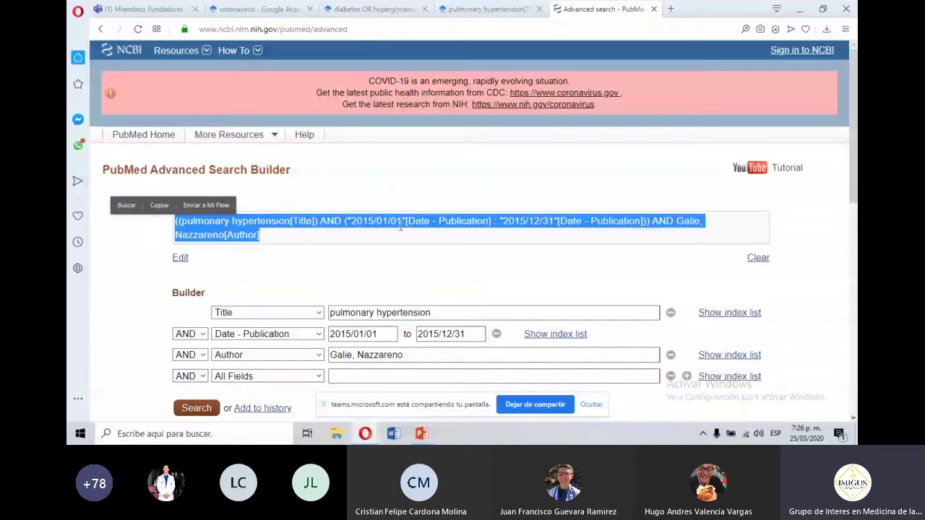
pyautogui.moveTo(347, 221); pyautogui.dragTo(627, 222)
pyautogui.click(244, 234)
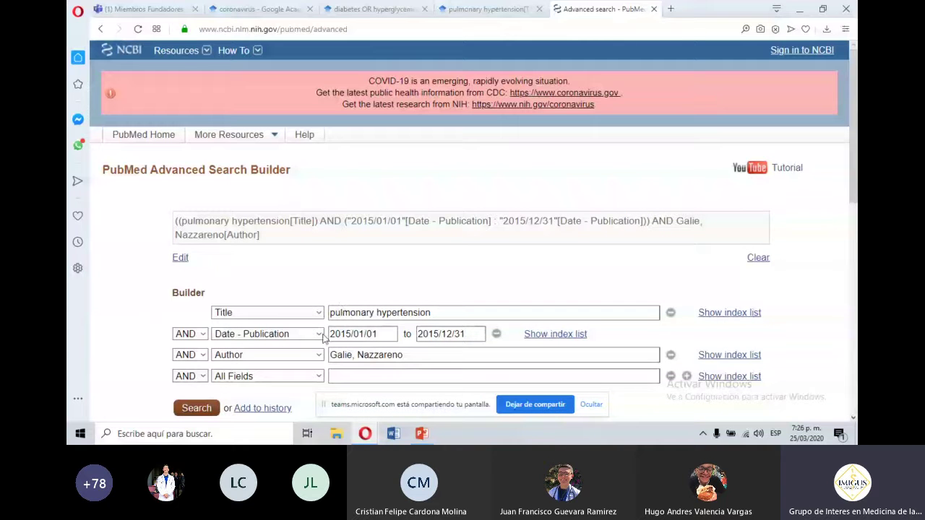
pyautogui.moveTo(853, 190); pyautogui.dragTo(853, 193)
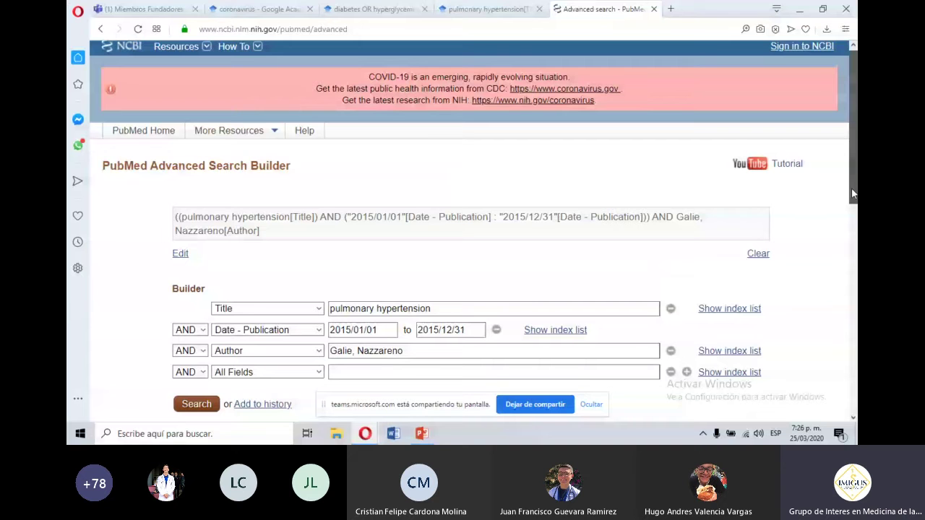
pyautogui.scroll(-3, 851, 194)
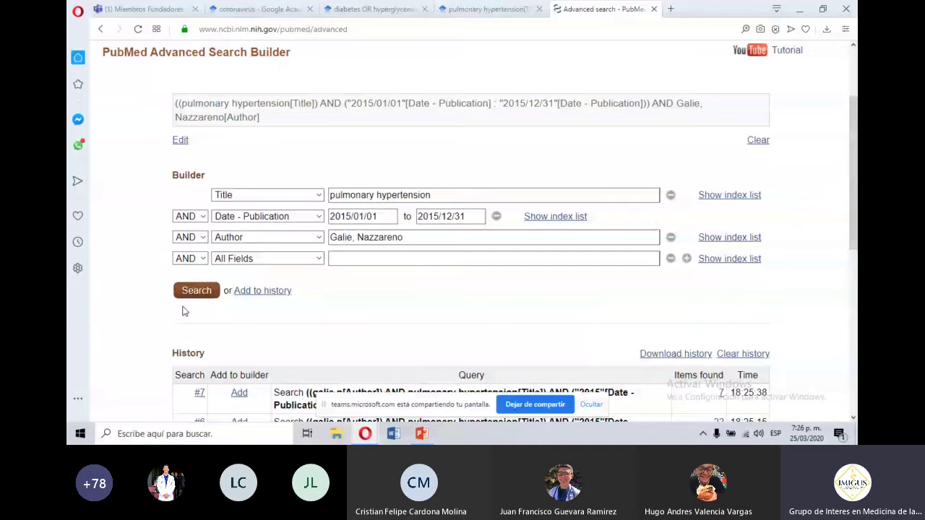
# Run the combined search and scroll through its six results.
pyautogui.click(189, 293)
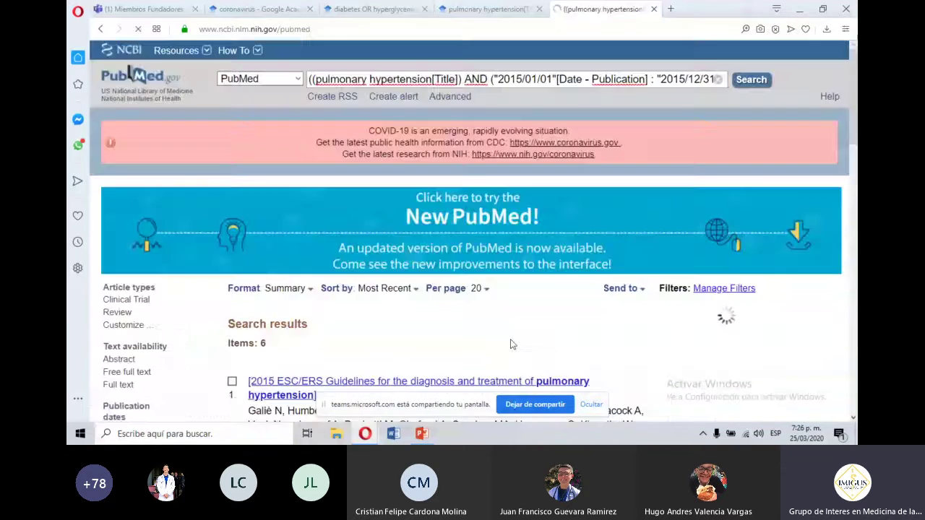
pyautogui.scroll(-2, 855, 153)
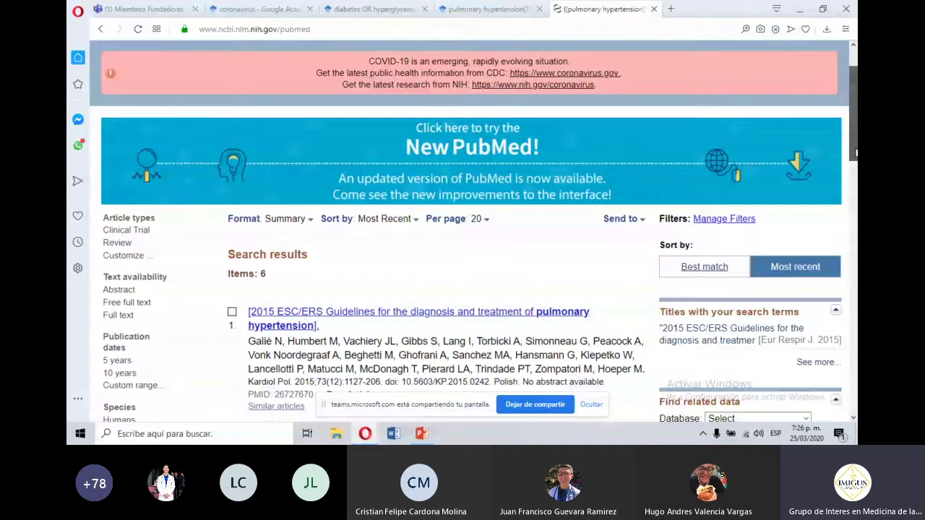
pyautogui.scroll(-3, 274, 176)
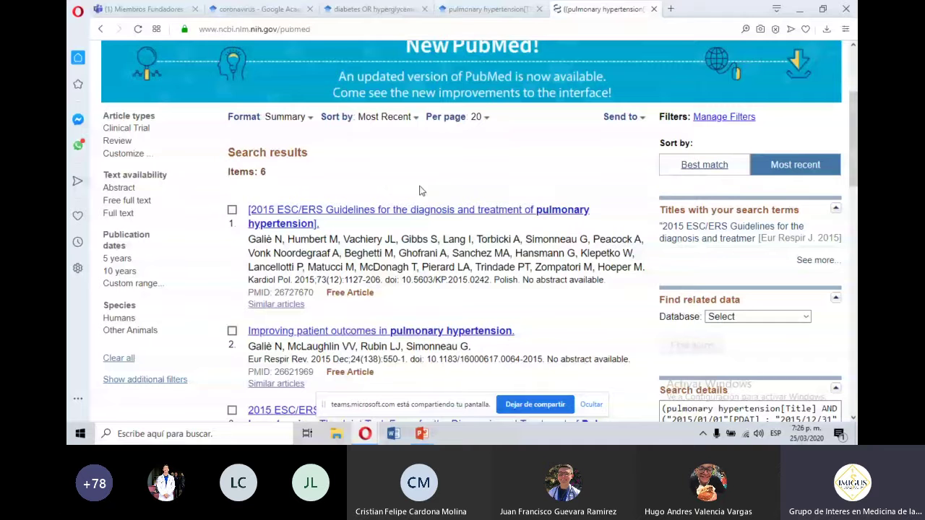
pyautogui.moveTo(853, 137); pyautogui.dragTo(853, 116)
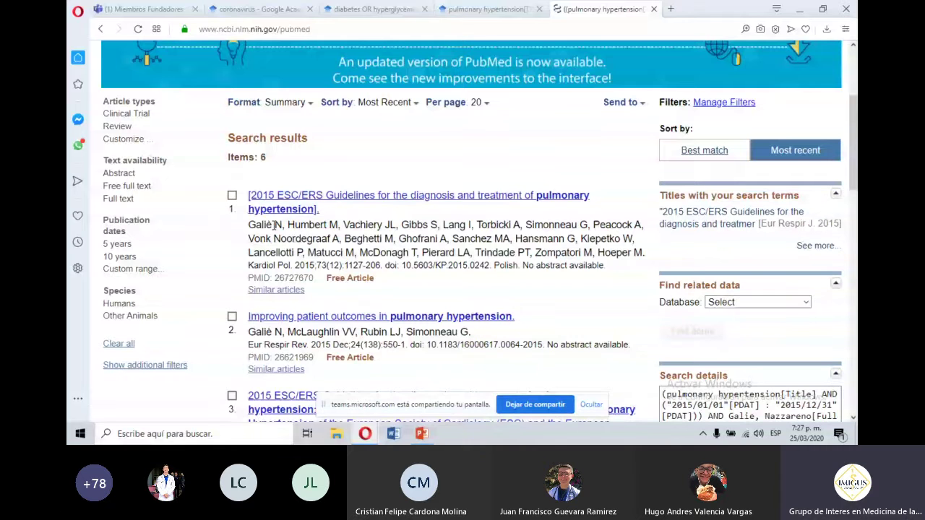
# Inspect result 1's author, journal citation and Polish language note, then bring up Google Scholar.
pyautogui.moveTo(274, 225); pyautogui.dragTo(246, 228)
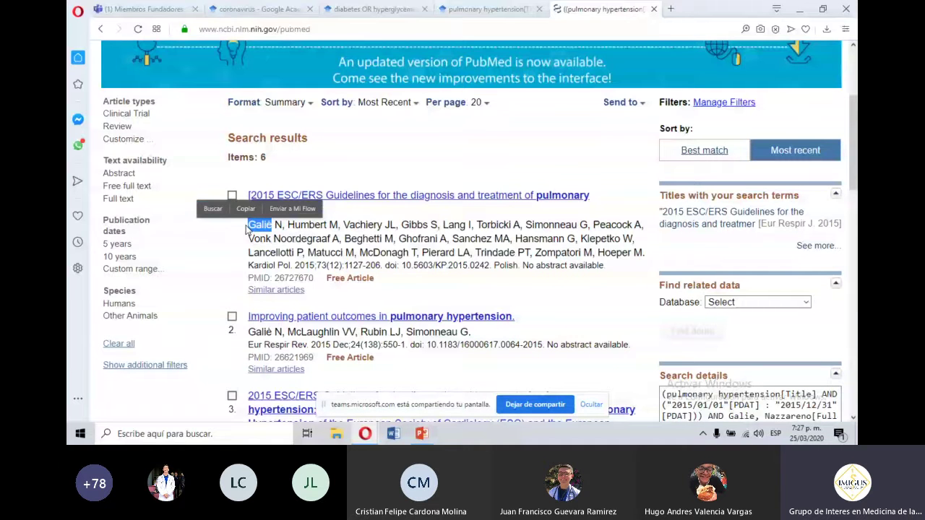
pyautogui.click(323, 250)
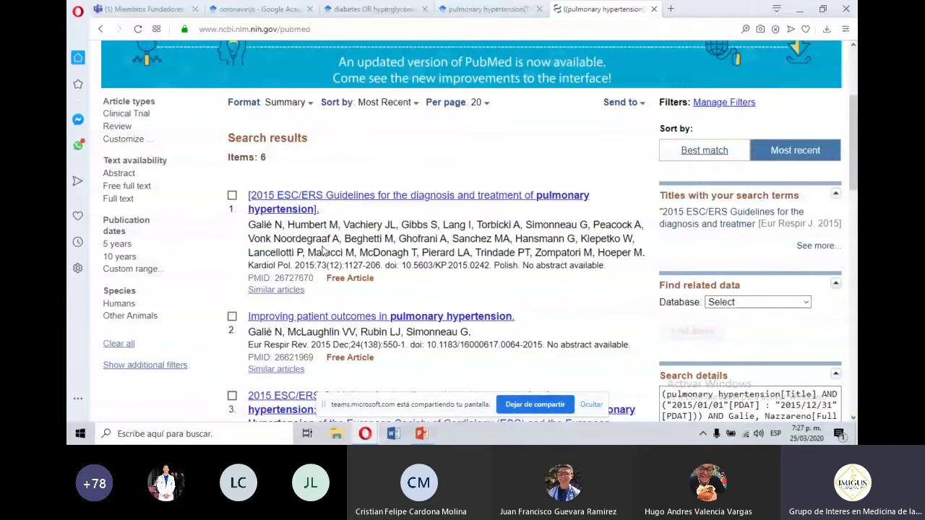
pyautogui.click(232, 195)
pyautogui.click(232, 196)
pyautogui.doubleClick(286, 266)
pyautogui.click(517, 265)
pyautogui.moveTo(516, 265); pyautogui.dragTo(496, 267)
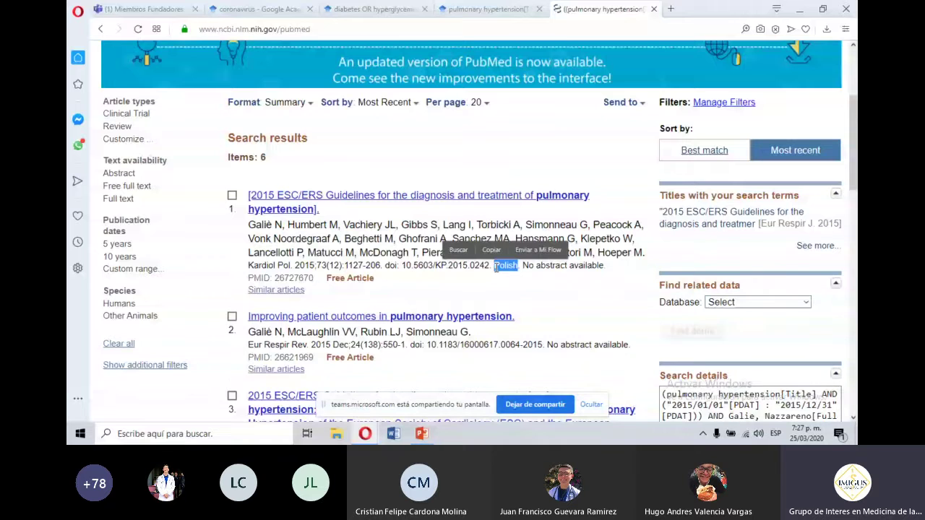
pyautogui.click(495, 268)
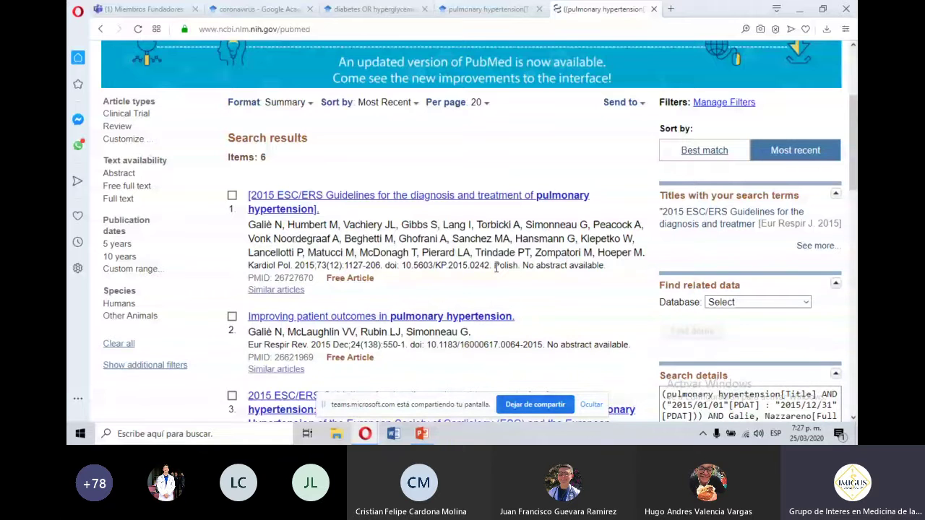
pyautogui.moveTo(503, 267); pyautogui.dragTo(519, 267)
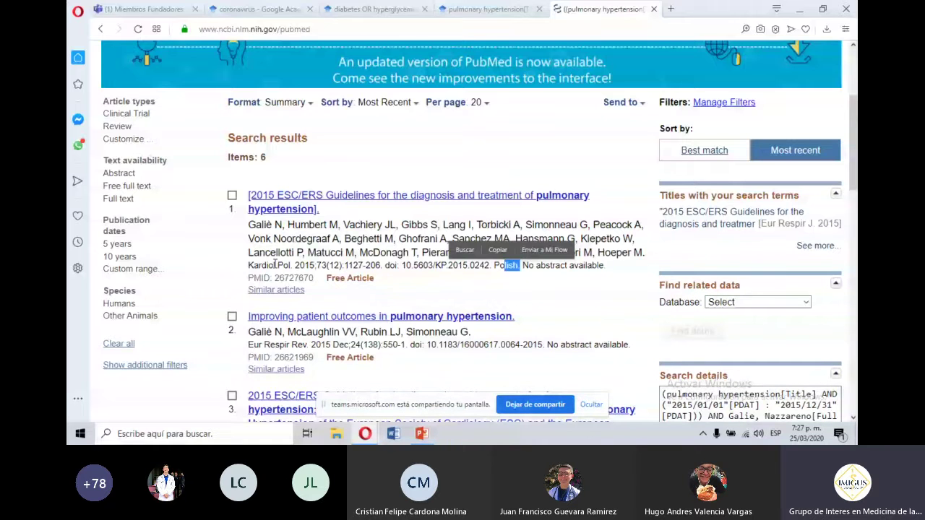
pyautogui.moveTo(289, 265); pyautogui.dragTo(250, 266)
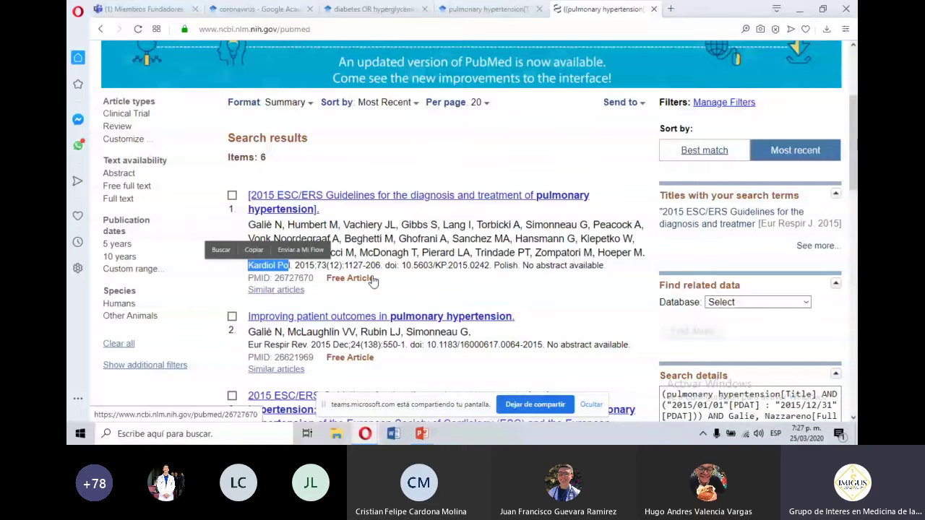
pyautogui.click(490, 7)
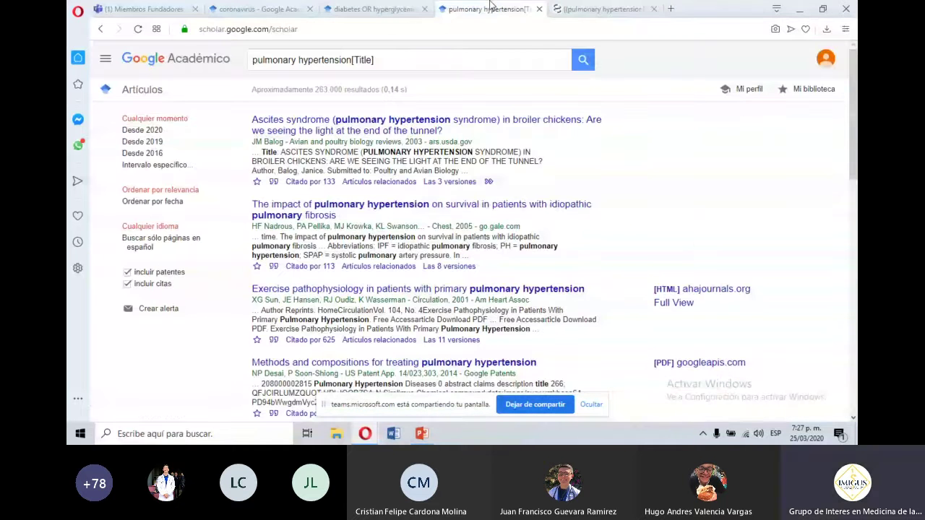
# Return to PubMed's Advanced Search page and add history search #7 to the builder.
pyautogui.hotkey('ctrl', 'Tab')
pyautogui.click(101, 29)
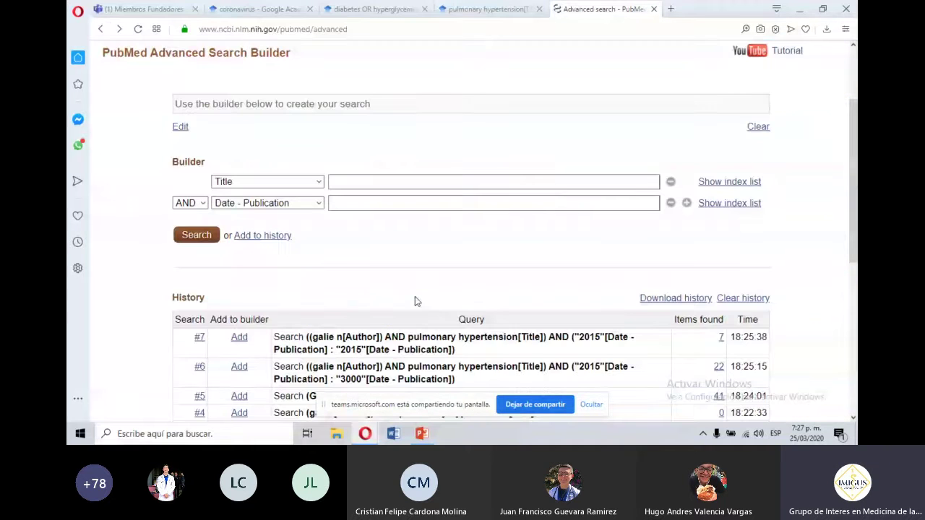
pyautogui.click(239, 338)
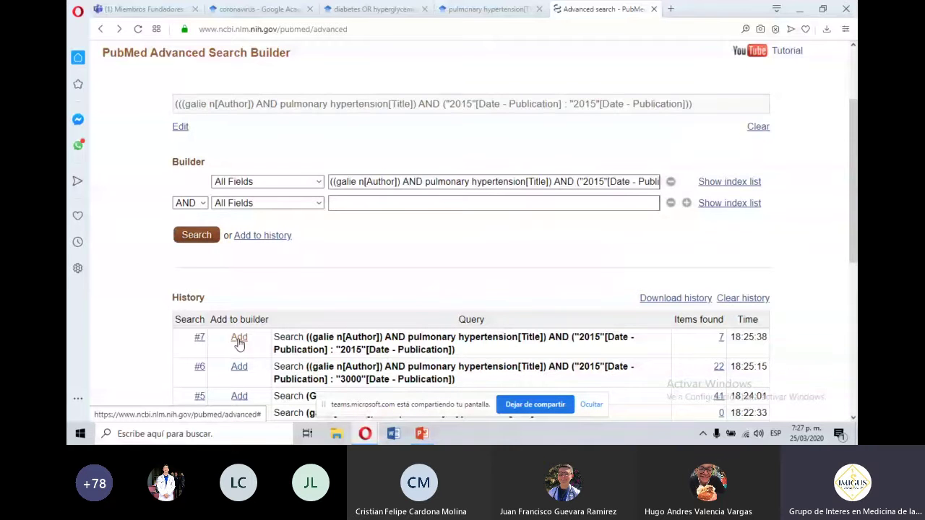
# Add a Language row set to english.
pyautogui.click(252, 206)
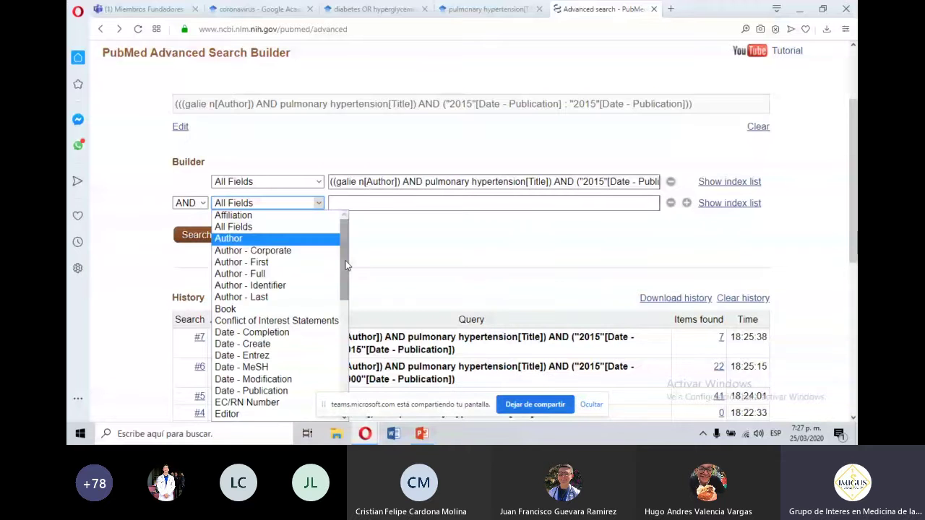
pyautogui.moveTo(345, 265); pyautogui.dragTo(345, 327)
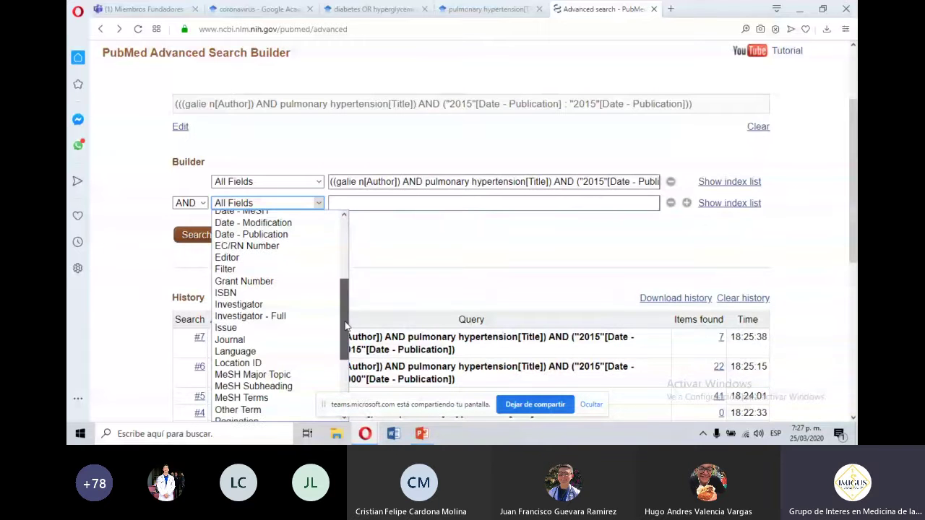
pyautogui.click(282, 351)
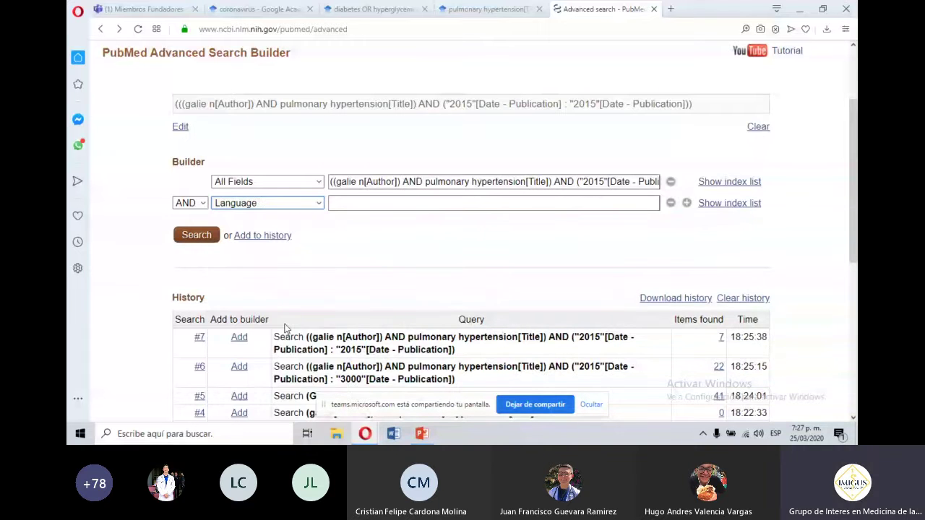
pyautogui.click(387, 206)
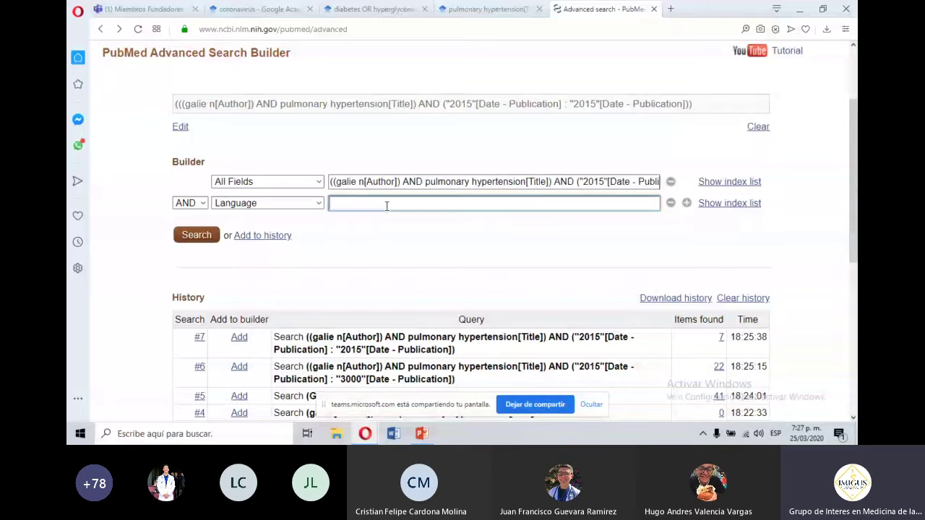
pyautogui.write('en')
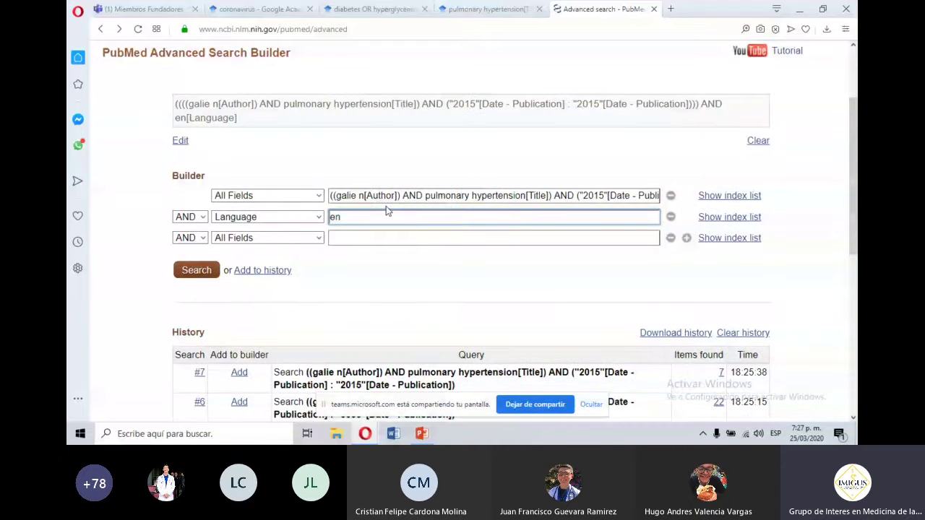
pyautogui.write('gli')
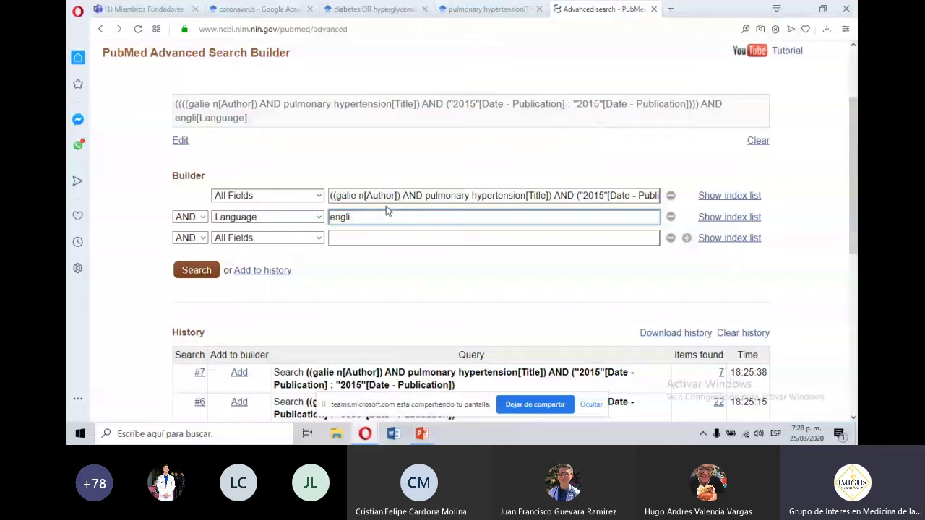
pyautogui.write('sh')
# Add a Journal row set to European heart journal from the suggestions.
pyautogui.click(285, 239)
pyautogui.moveTo(343, 85); pyautogui.dragTo(342, 166)
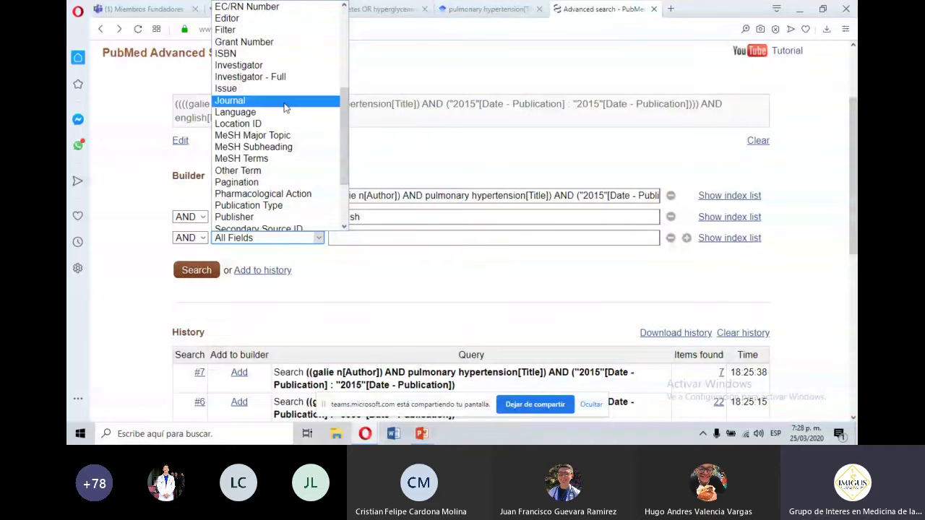
pyautogui.click(284, 101)
pyautogui.click(353, 237)
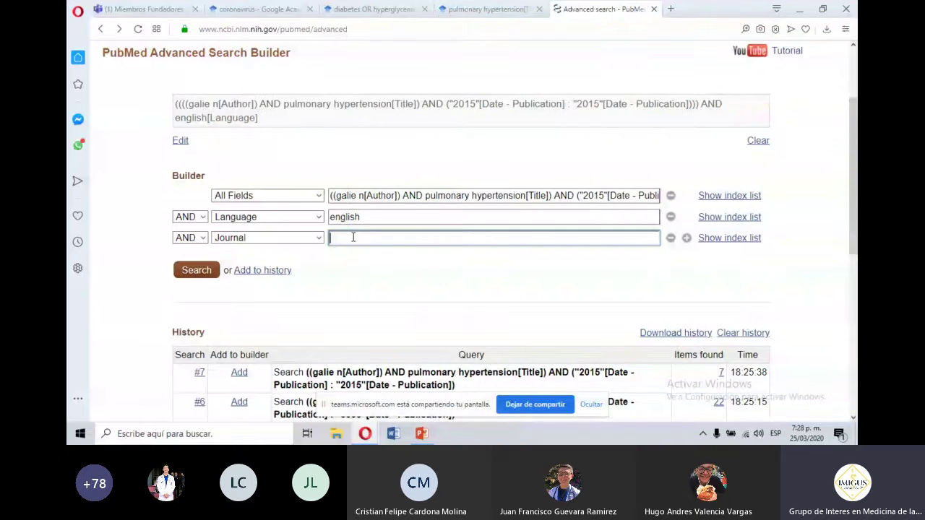
pyautogui.write('euro')
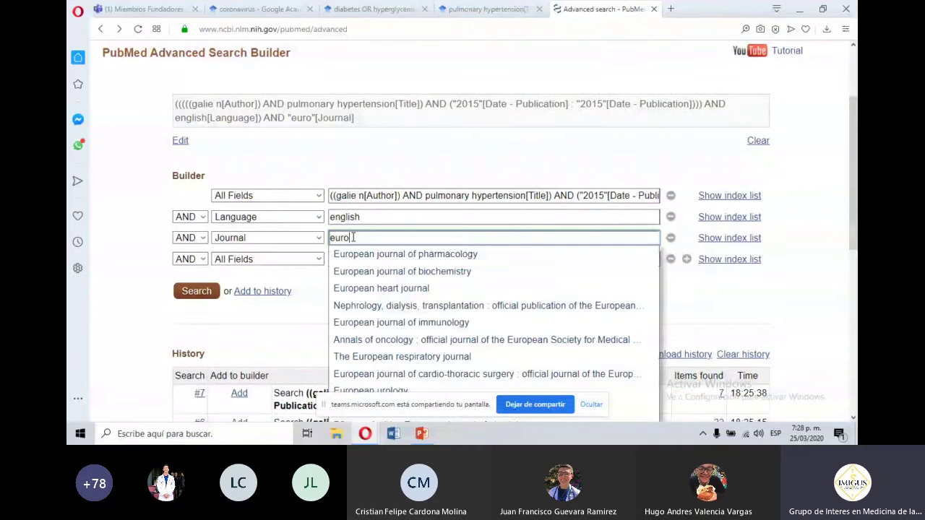
pyautogui.write('pean ')
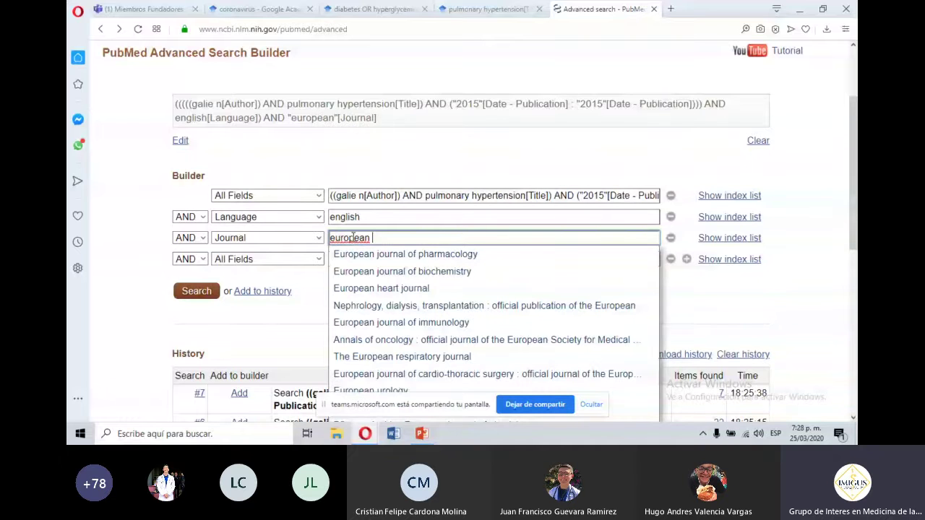
pyautogui.write('hea')
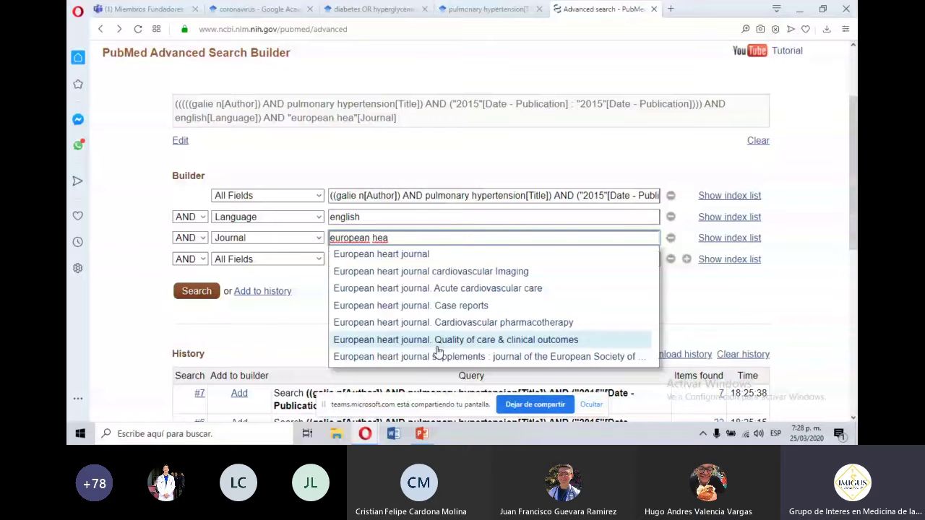
pyautogui.click(390, 254)
# Run the combined advanced search, point out its 2 results, and open the 2015 guidelines article.
pyautogui.click(194, 293)
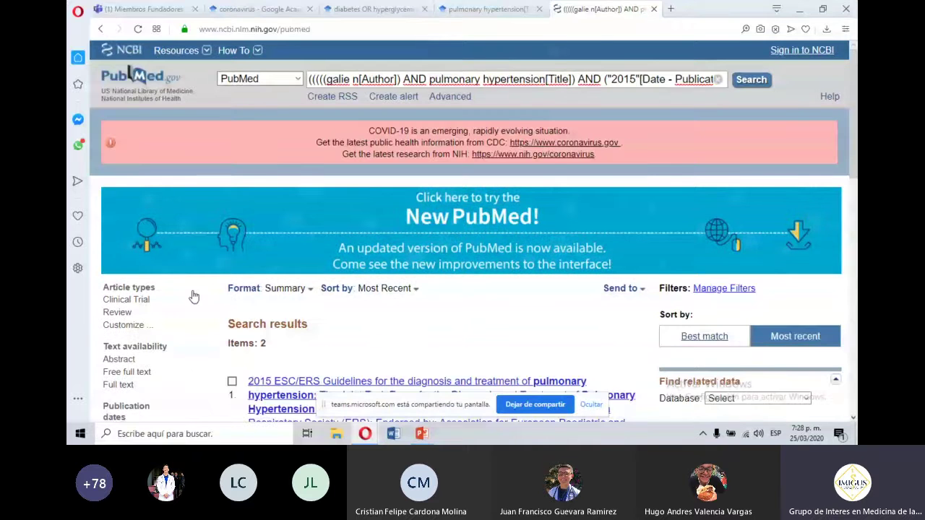
pyautogui.moveTo(266, 381); pyautogui.dragTo(254, 380)
pyautogui.moveTo(853, 128); pyautogui.dragTo(853, 236)
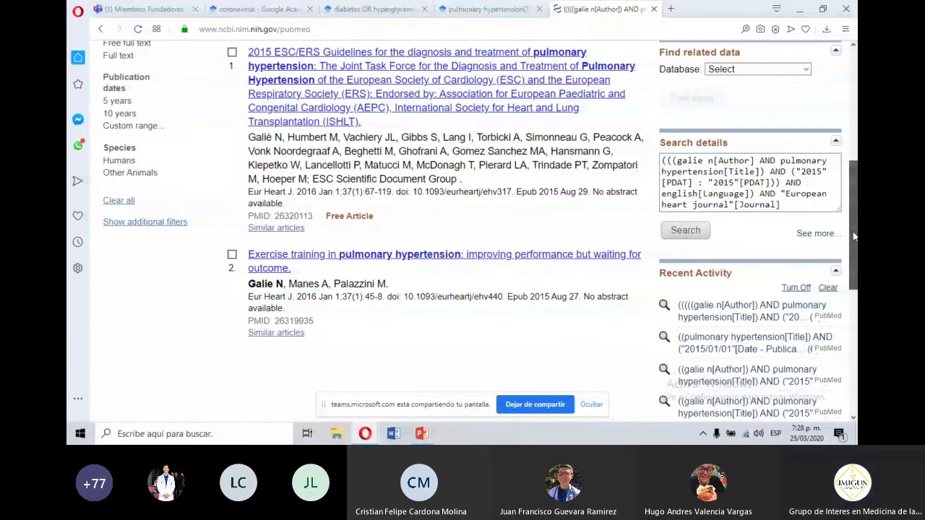
pyautogui.scroll(1, 533, 187)
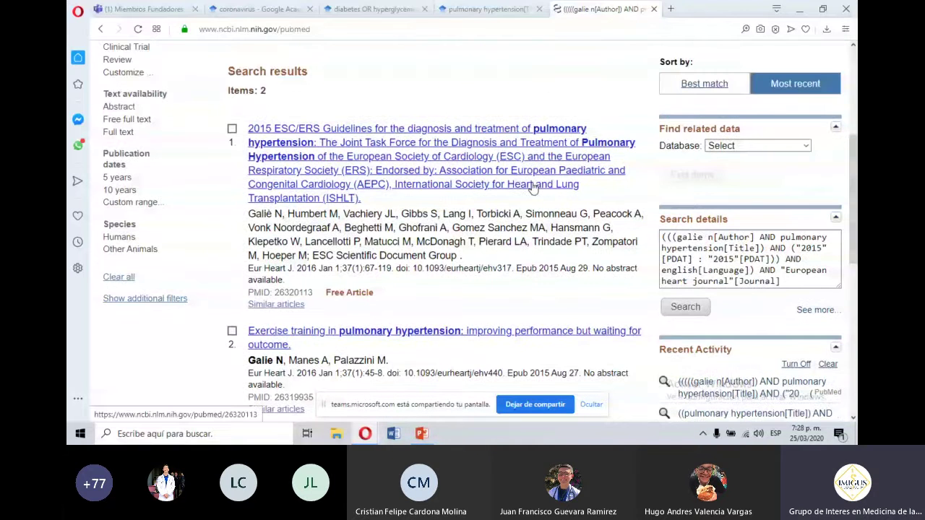
pyautogui.click(533, 186)
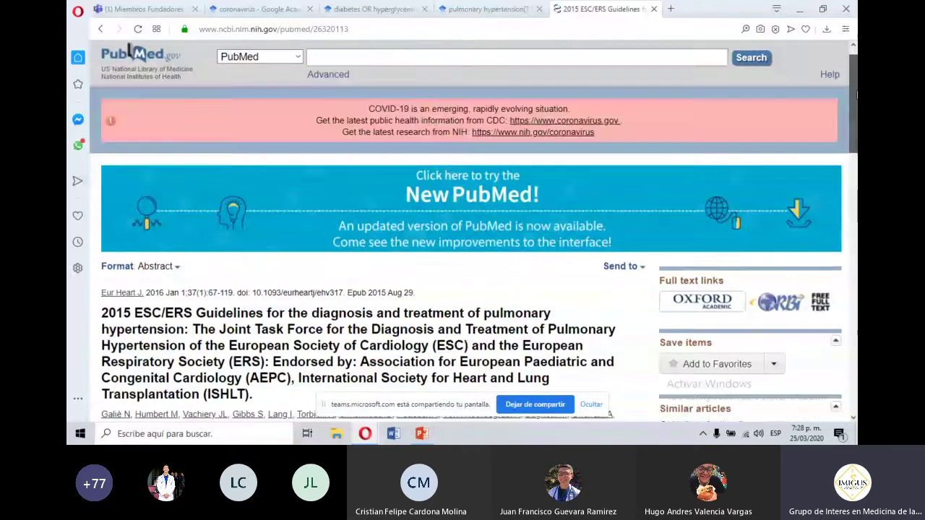
# Highlight '2015', 'pulmonary hypertension', the first author, 'Eur Heart J' and 'Endorsed' on the abstract page.
pyautogui.scroll(-3, 469, 253)
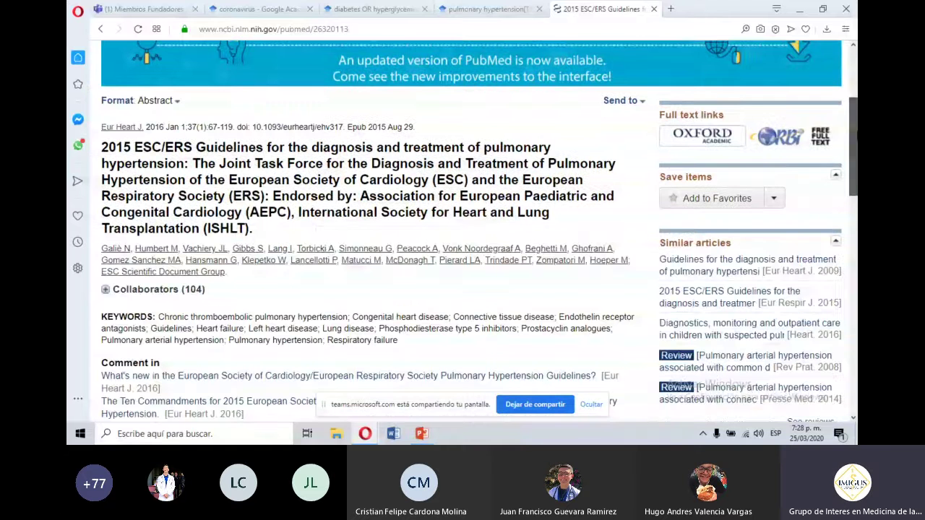
pyautogui.scroll(1, 132, 187)
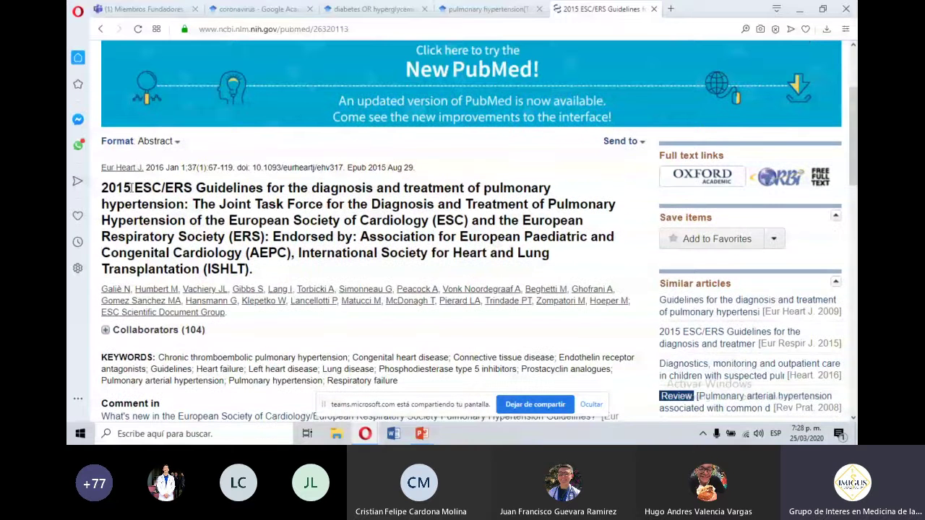
pyautogui.doubleClick(132, 188)
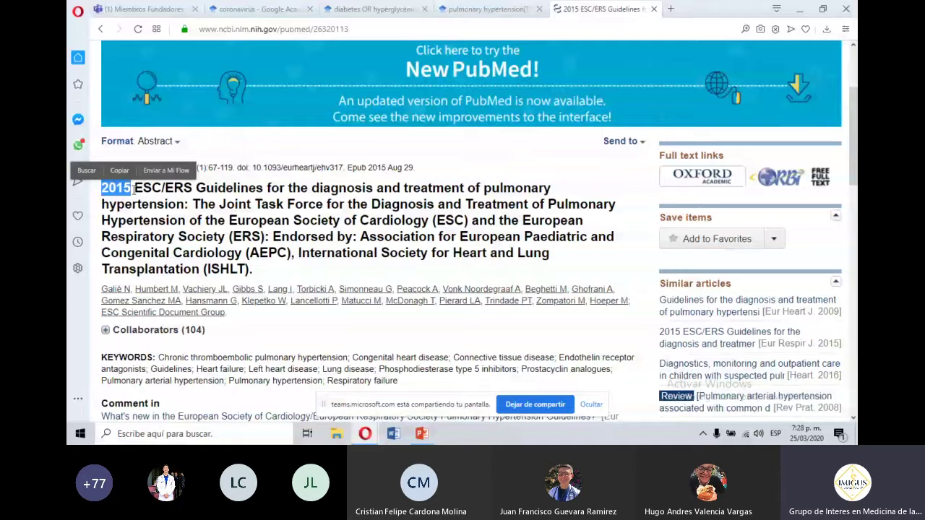
pyautogui.click(494, 192)
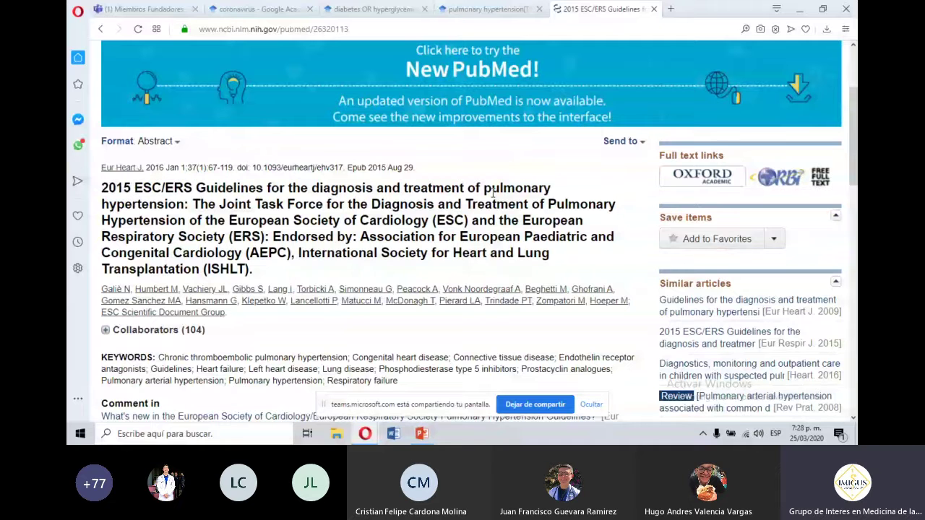
pyautogui.moveTo(493, 191); pyautogui.dragTo(188, 208)
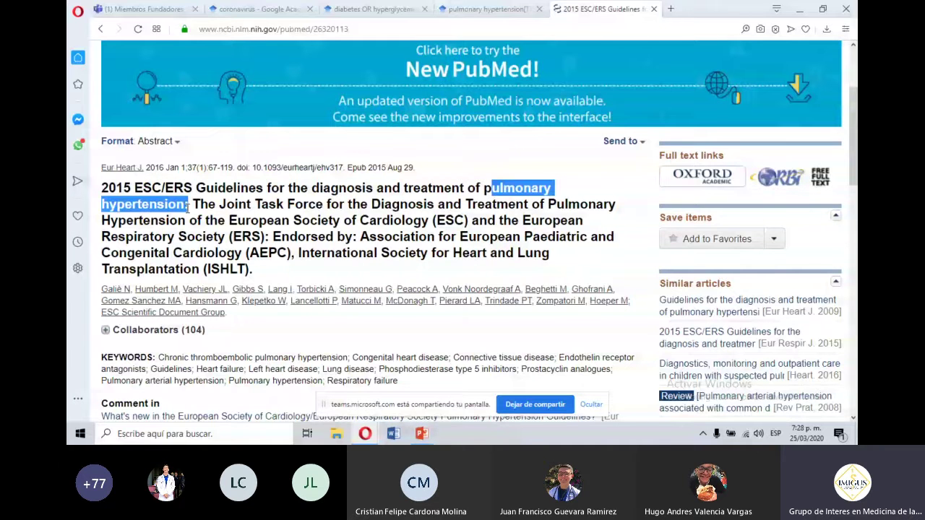
pyautogui.click(130, 289)
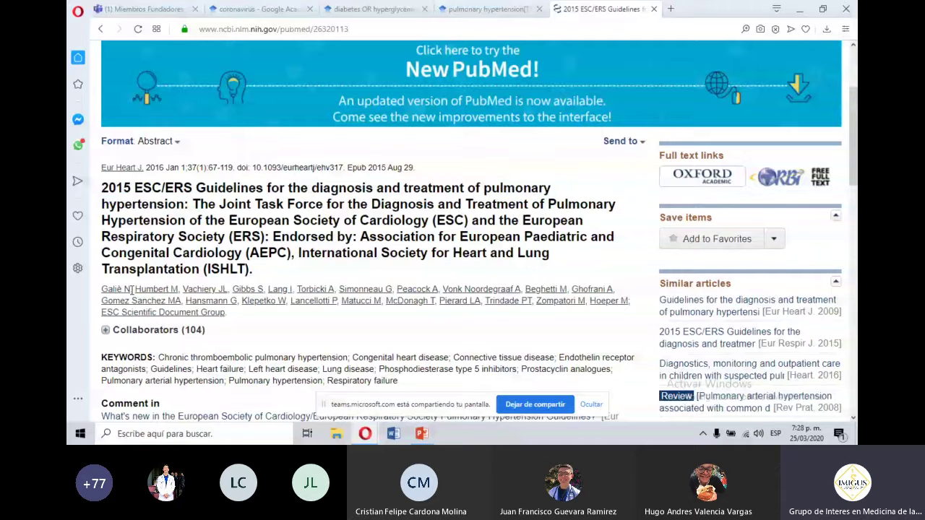
pyautogui.moveTo(131, 289); pyautogui.dragTo(101, 292)
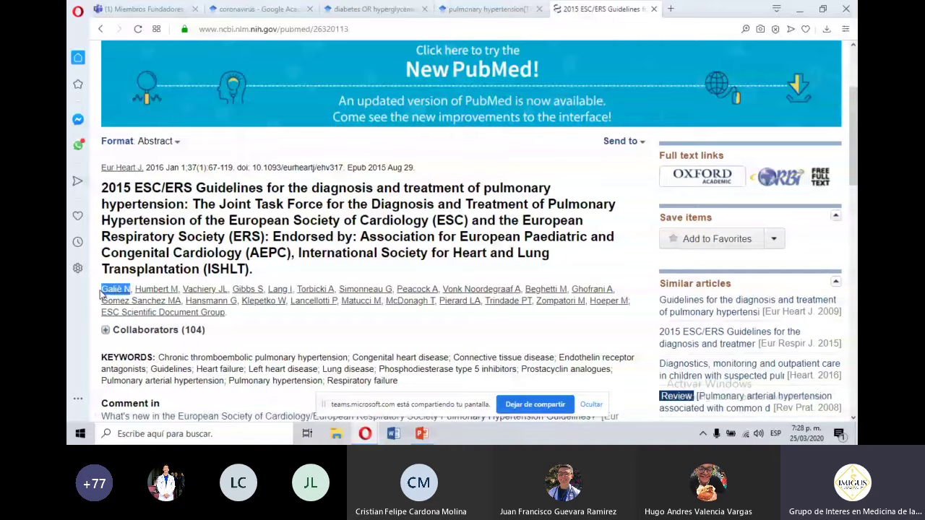
pyautogui.click(102, 292)
pyautogui.moveTo(144, 168); pyautogui.dragTo(102, 168)
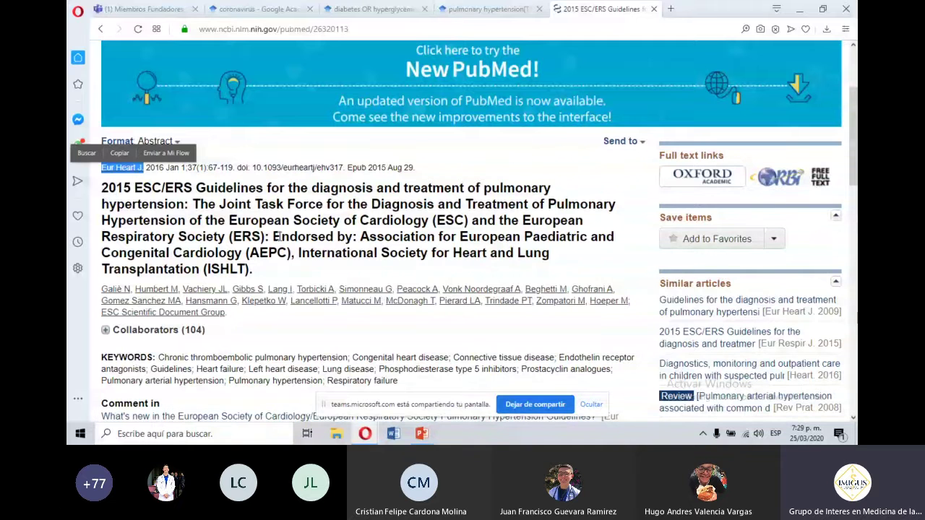
pyautogui.doubleClick(275, 237)
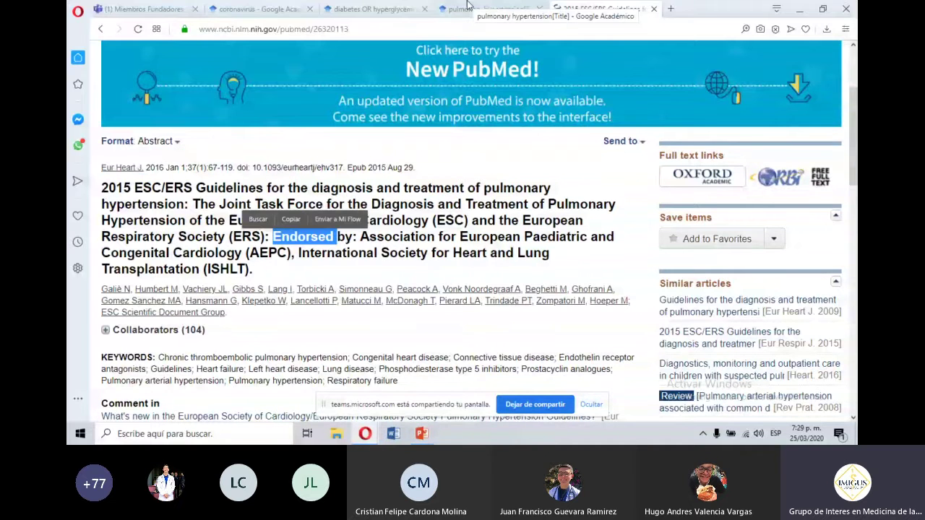
# Replace the Scholar query with pulmonary hypertension AND 2015 AND european heart journal AND the lead author's name.
pyautogui.click(467, 8)
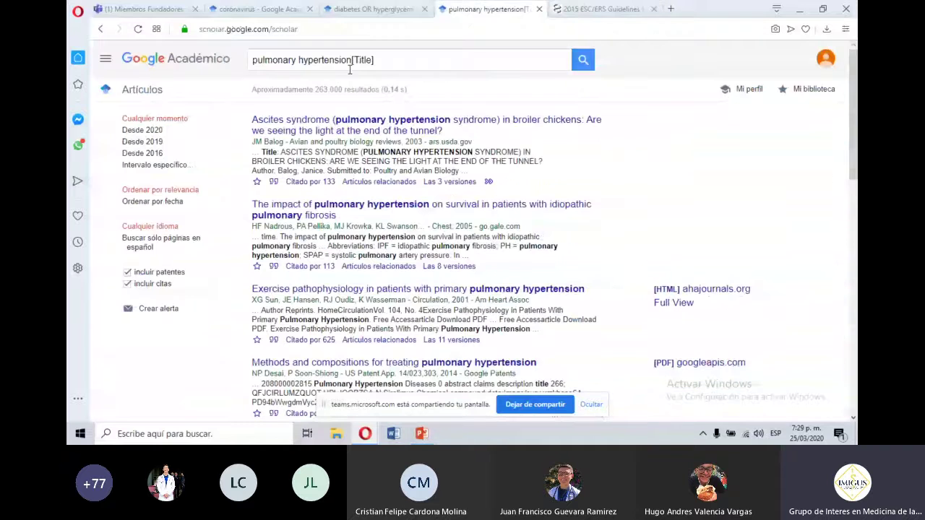
pyautogui.tripleClick(351, 61)
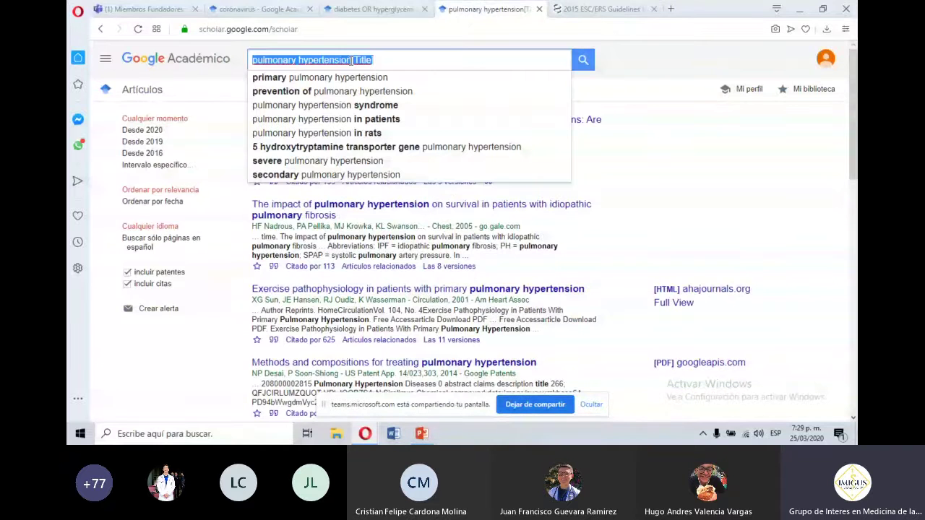
pyautogui.write('pulmo')
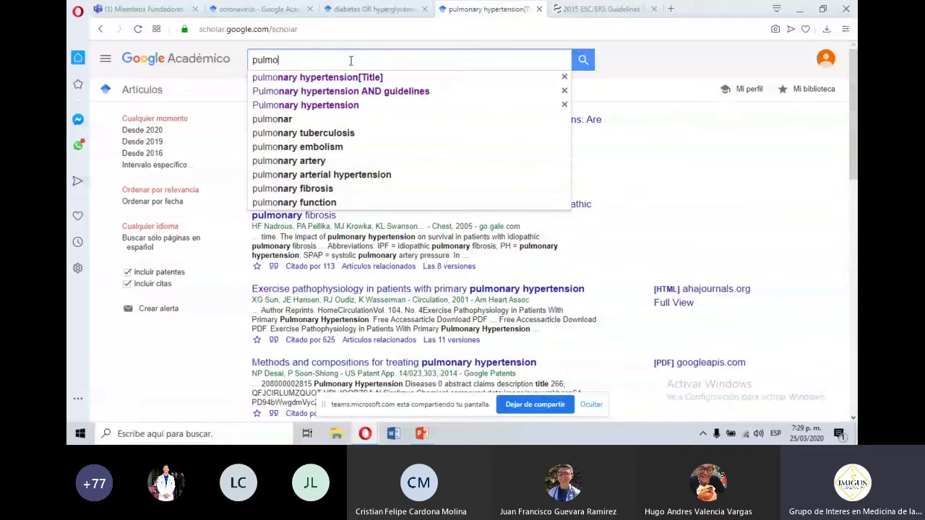
pyautogui.write('nary ')
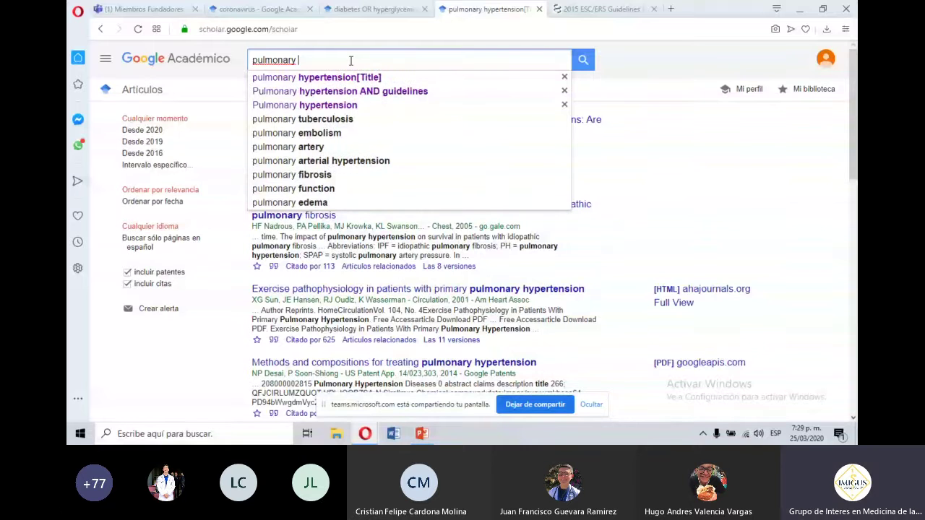
pyautogui.write('hypertens')
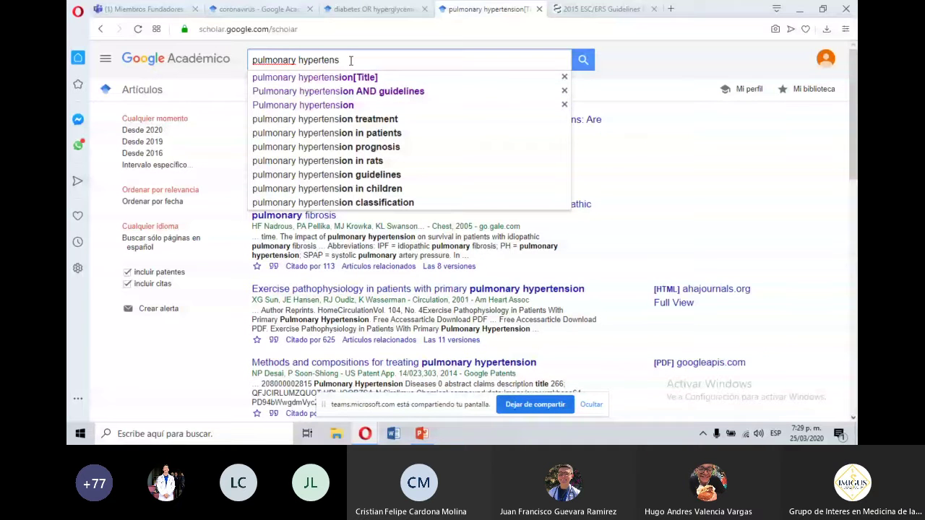
pyautogui.write('ion A')
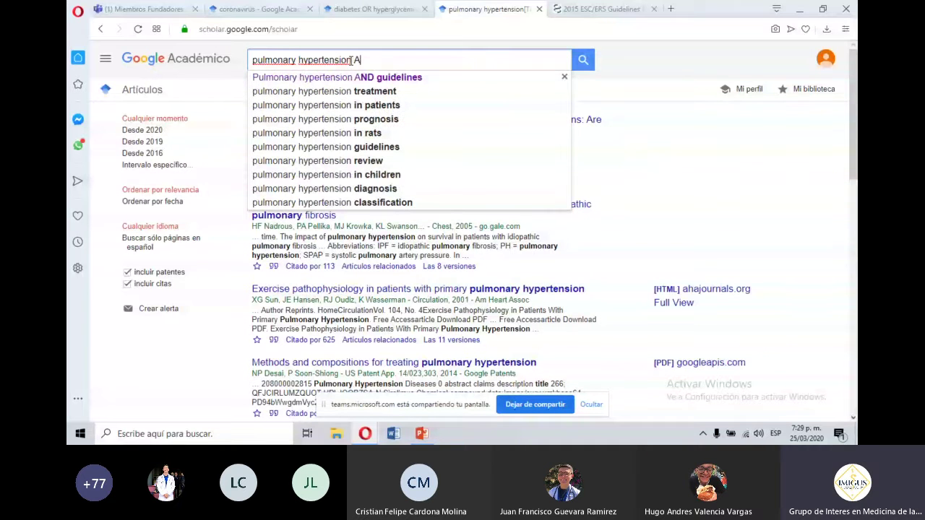
pyautogui.write('ND 20145')
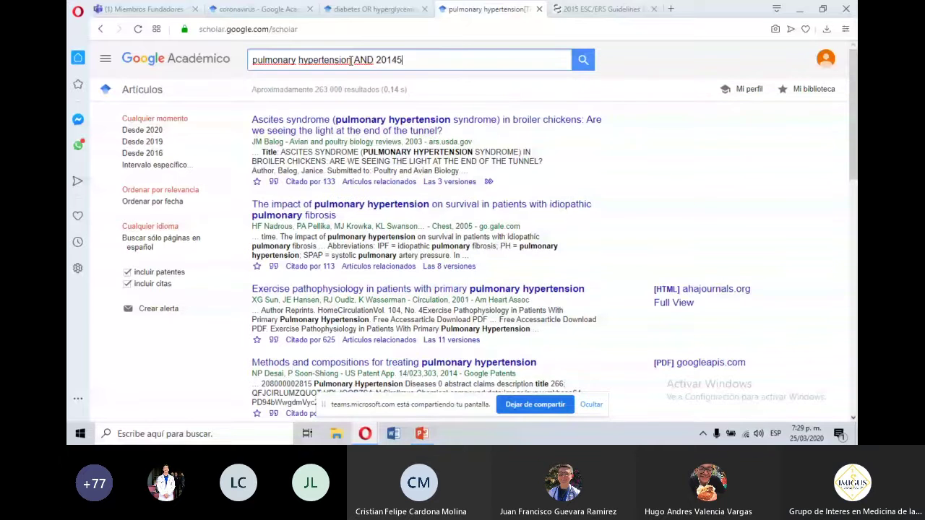
pyautogui.press('BackSpace')
pyautogui.press('BackSpace')
pyautogui.write('5 AND')
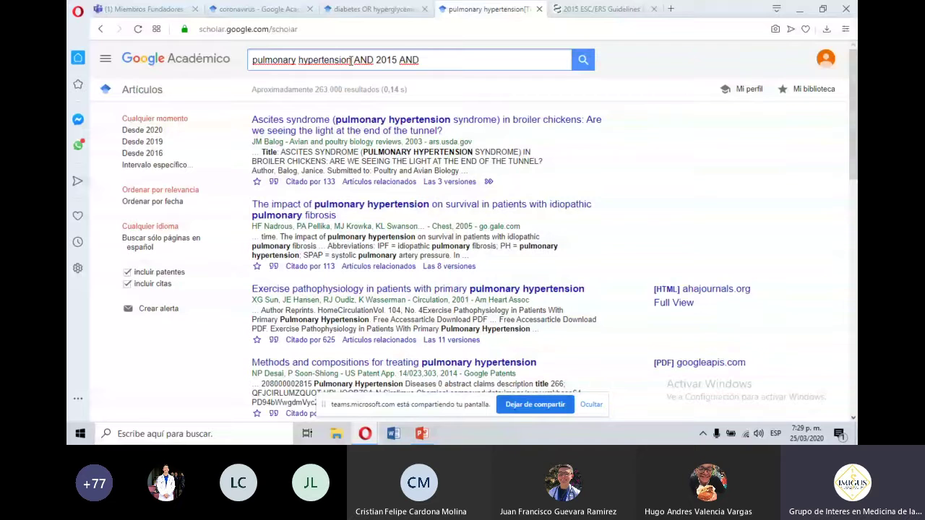
pyautogui.write(' europe')
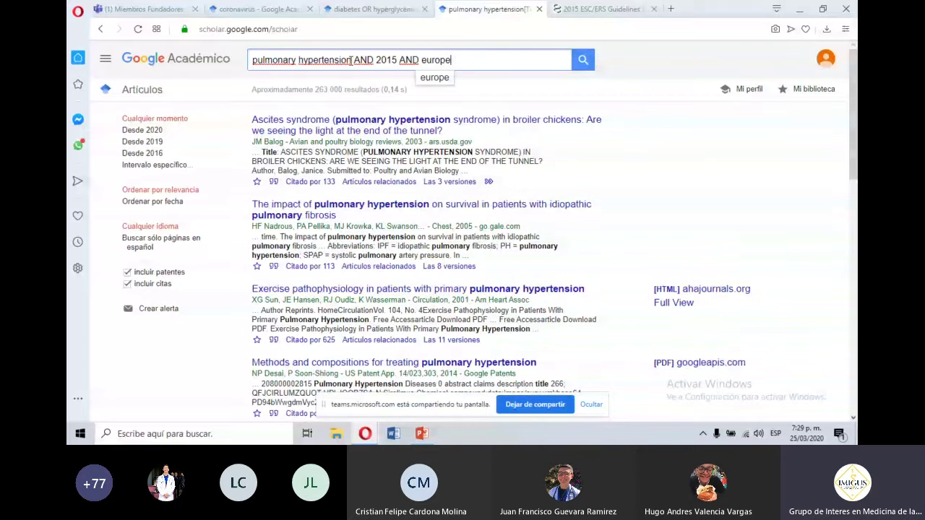
pyautogui.write('an')
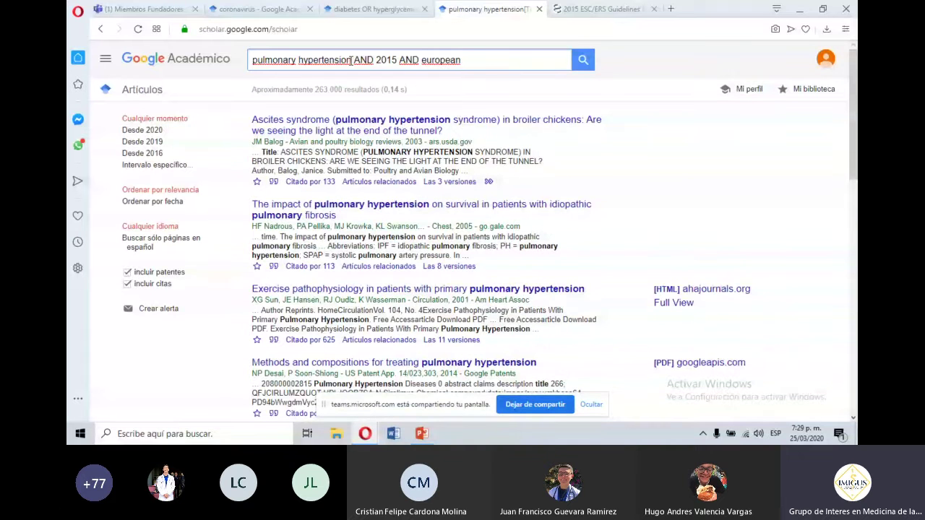
pyautogui.write(' heart journal AND galie ')
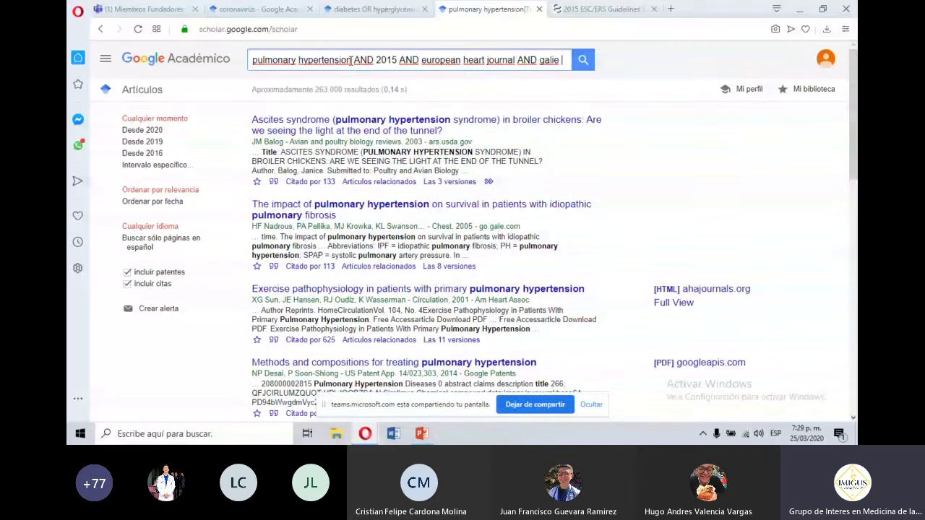
pyautogui.write('N')
pyautogui.press('Return')
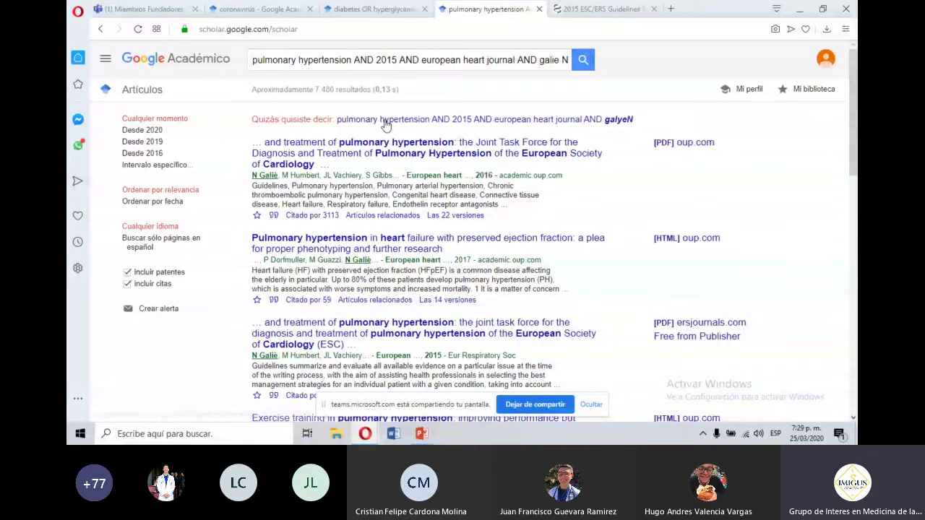
# Correct the author's surname spelling and rerun the search, getting about 7,440 results.
pyautogui.click(432, 121)
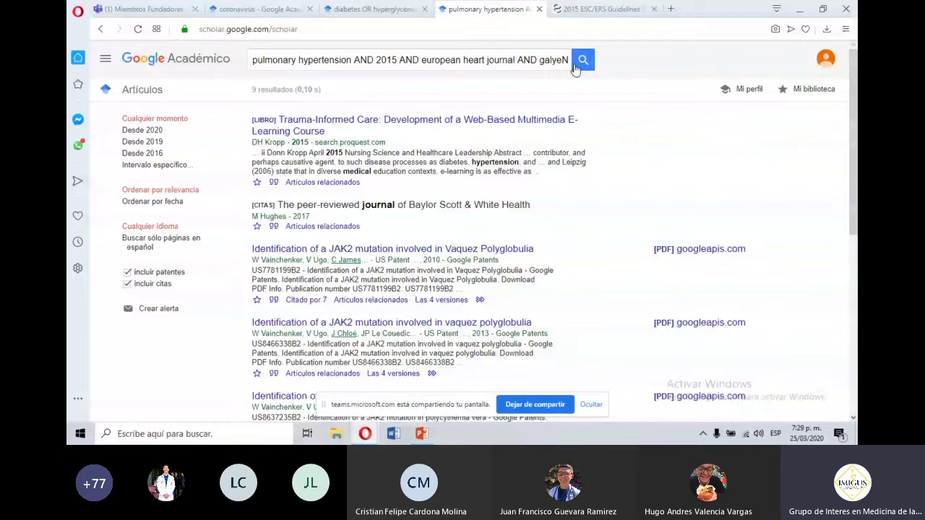
pyautogui.click(570, 60)
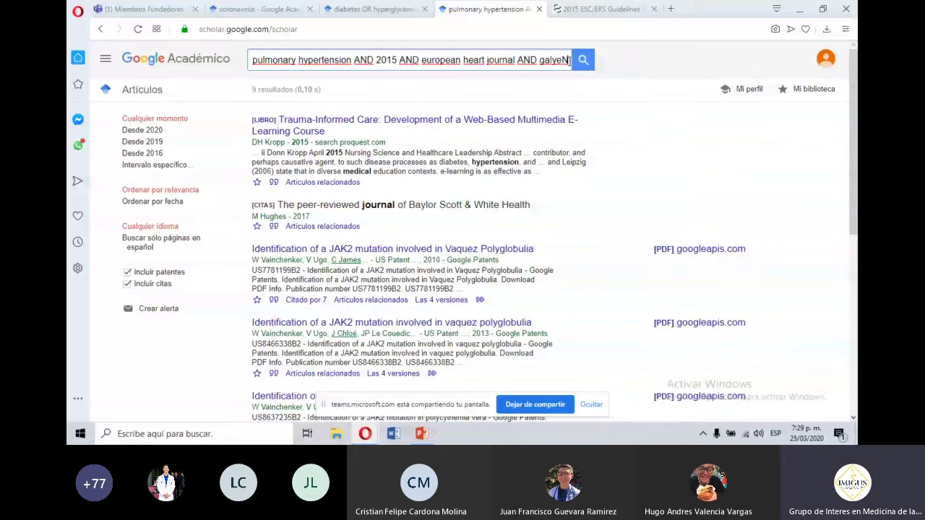
pyautogui.press('BackSpace')
pyautogui.press('BackSpace')
pyautogui.press('BackSpace')
pyautogui.write('ir')
pyautogui.press('BackSpace')
pyautogui.write('e')
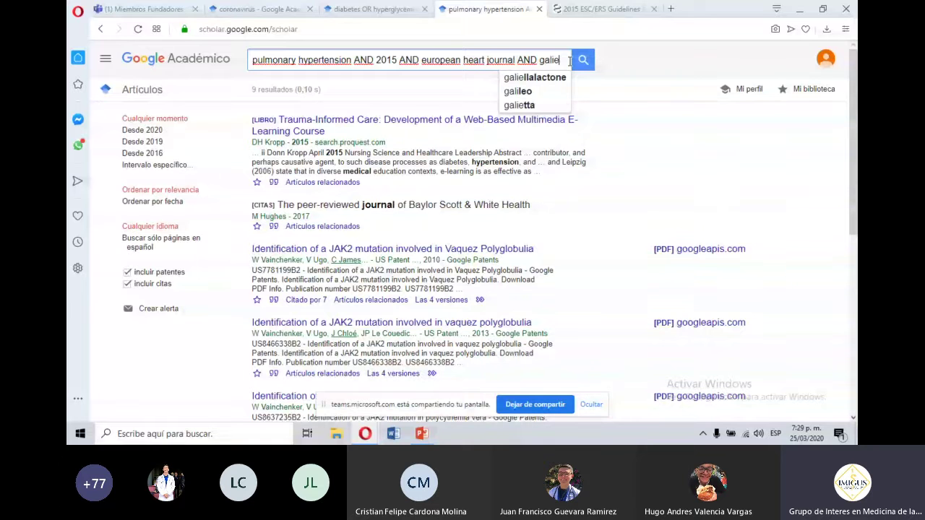
pyautogui.press('Return')
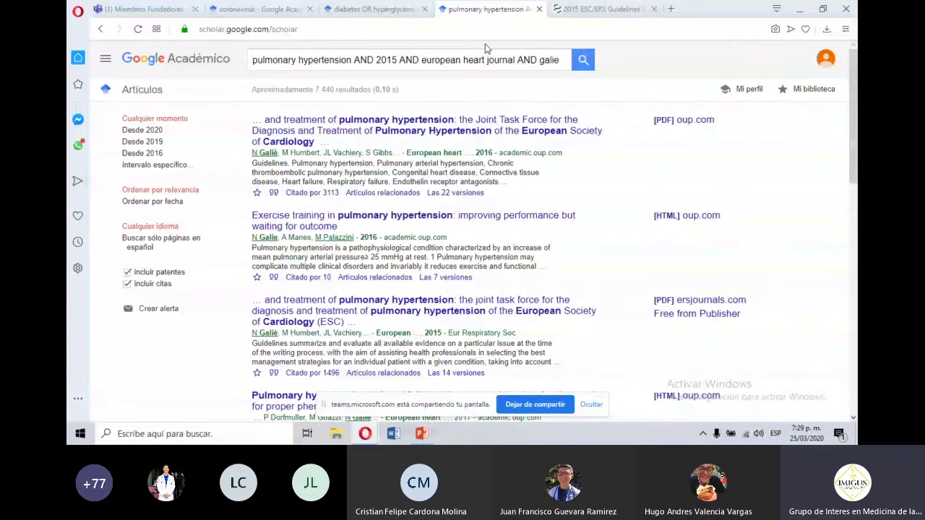
pyautogui.click(354, 61)
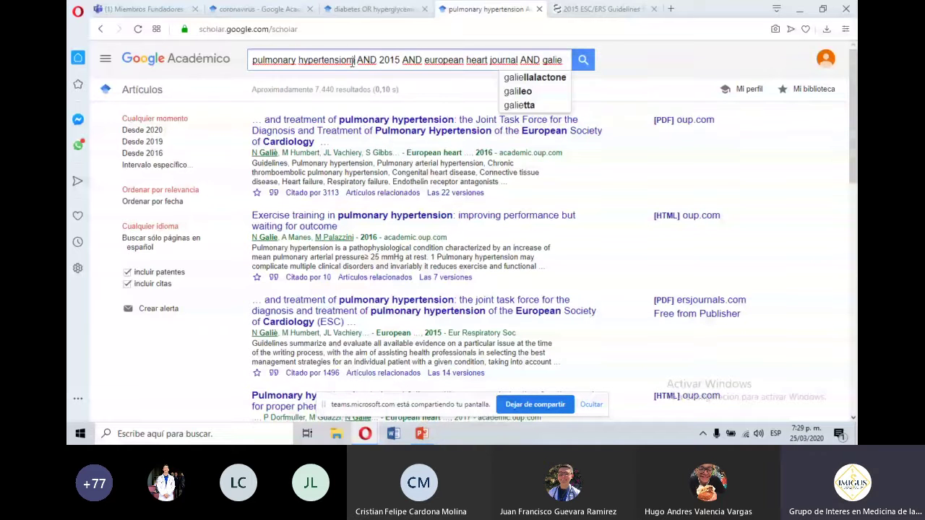
# Rewrite the query as (pulmonary hypertension) AND (european heart journal) AND (lead author's full name), about 511 results.
pyautogui.write(')')
pyautogui.click(253, 61)
pyautogui.write('(')
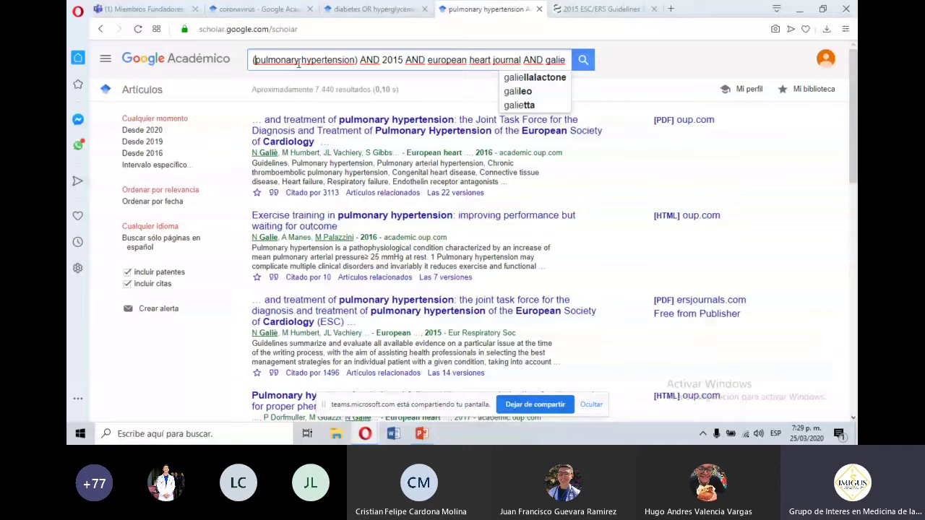
pyautogui.moveTo(382, 60); pyautogui.dragTo(570, 56)
pyautogui.press('BackSpace')
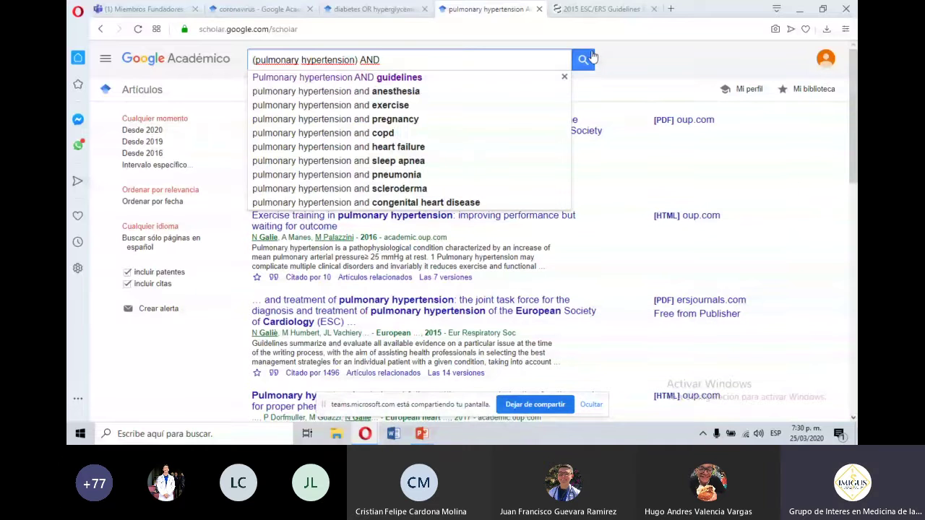
pyautogui.write('(pulmonary hypertension) AND (eu')
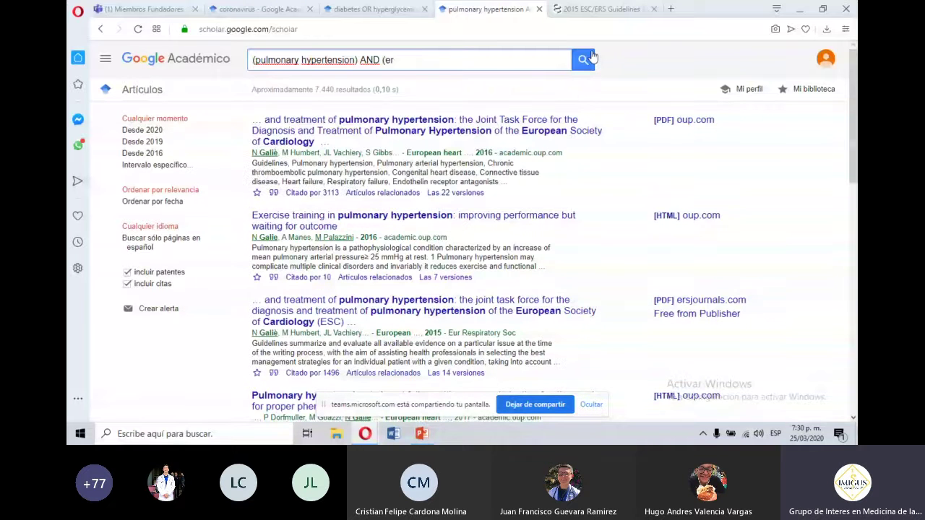
pyautogui.write('rope')
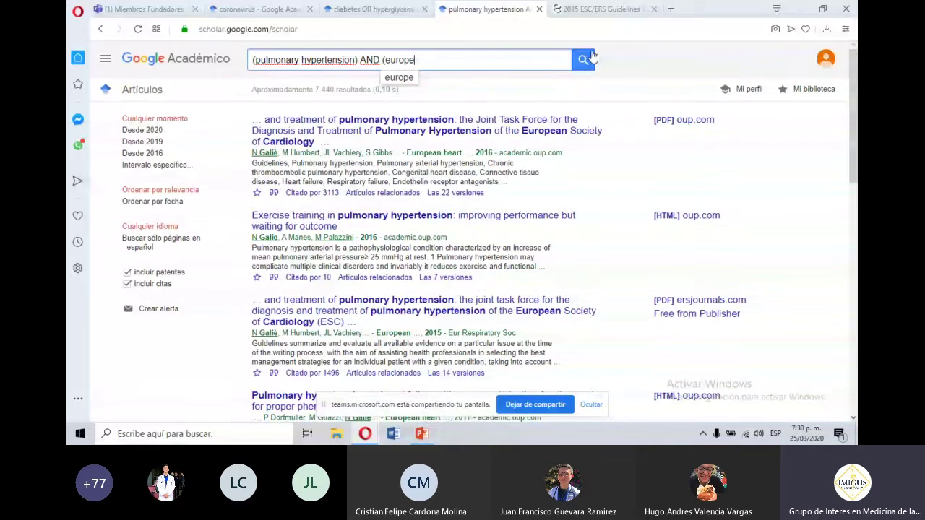
pyautogui.write('an heart jo')
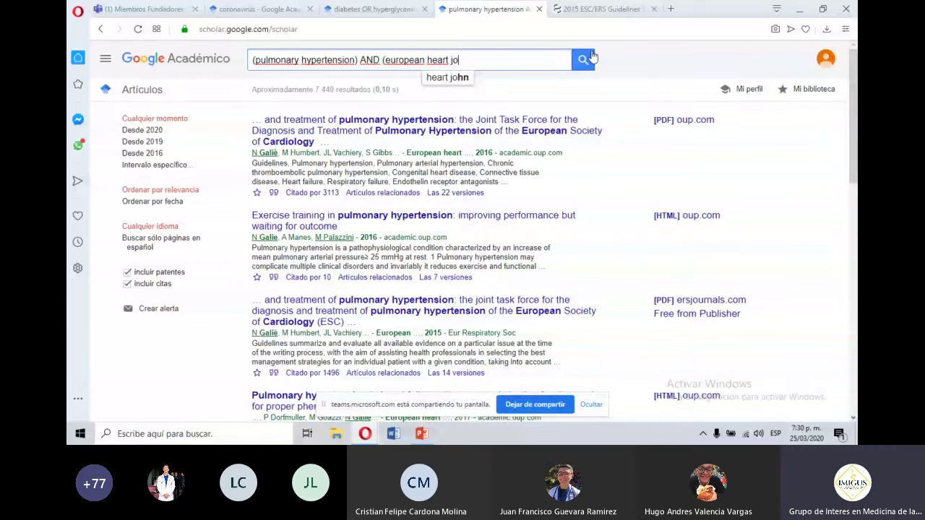
pyautogui.write('urnal) AND ')
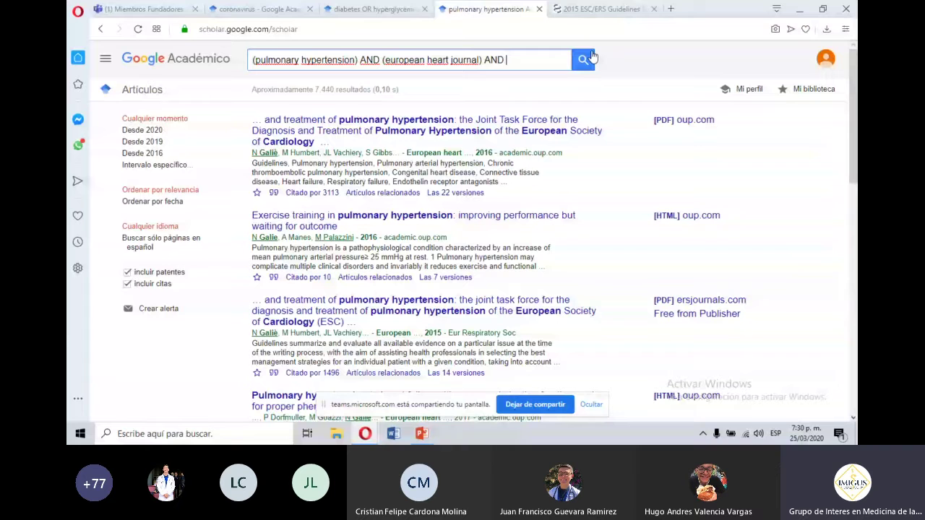
pyautogui.write('(nazzareno')
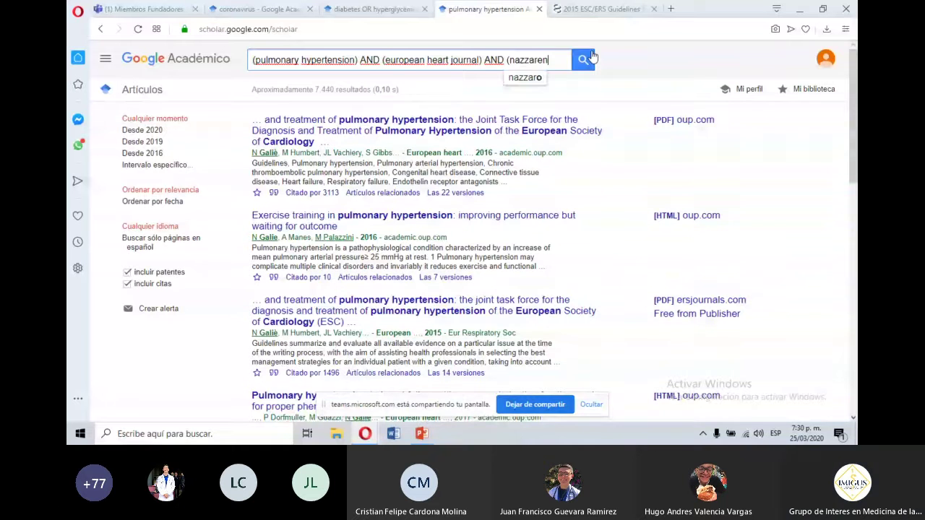
pyautogui.press('Return')
pyautogui.write('gal')
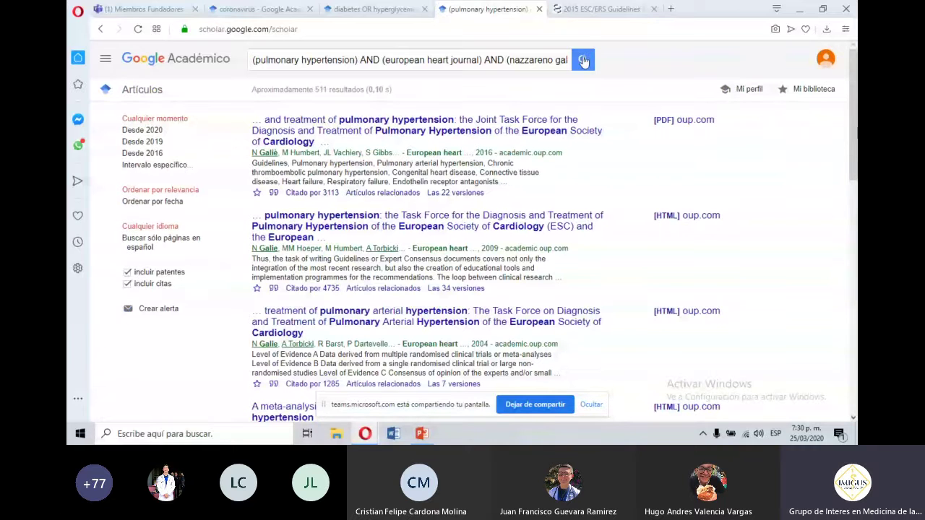
pyautogui.tripleClick(329, 90)
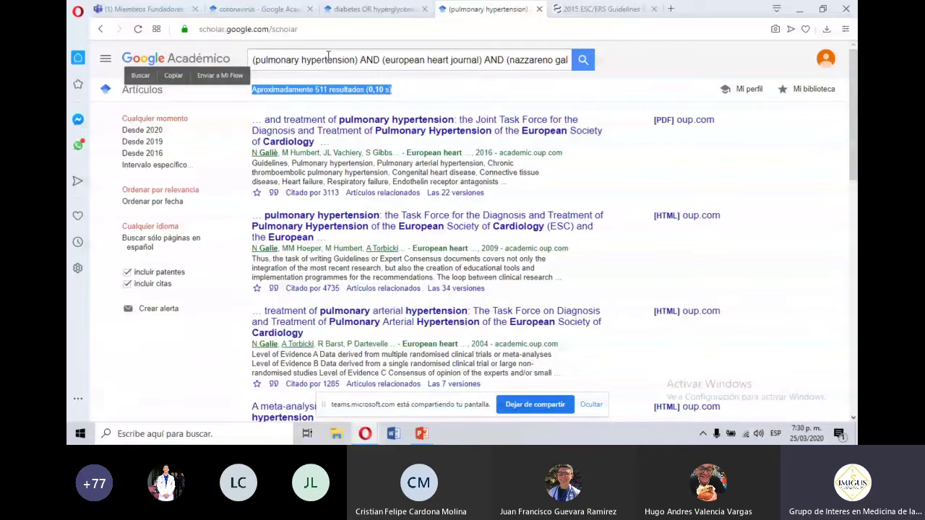
pyautogui.click(328, 58)
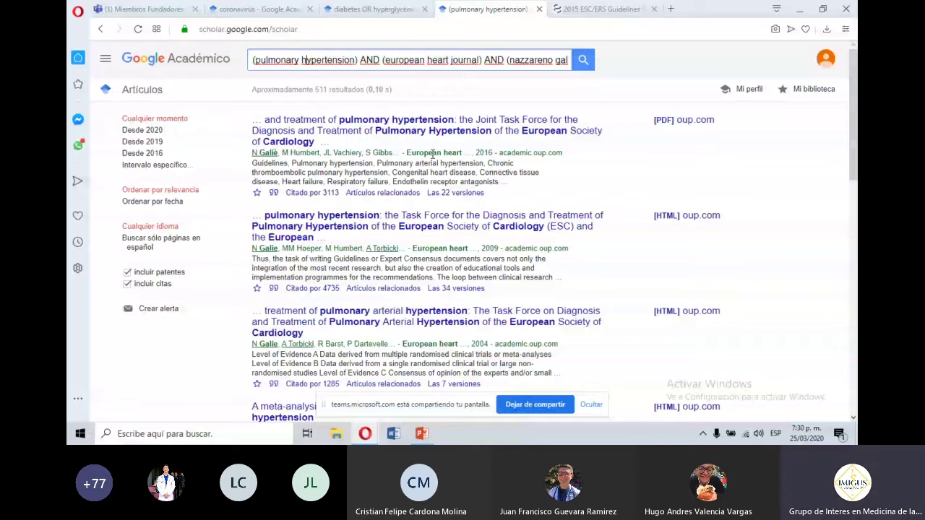
pyautogui.moveTo(365, 441)
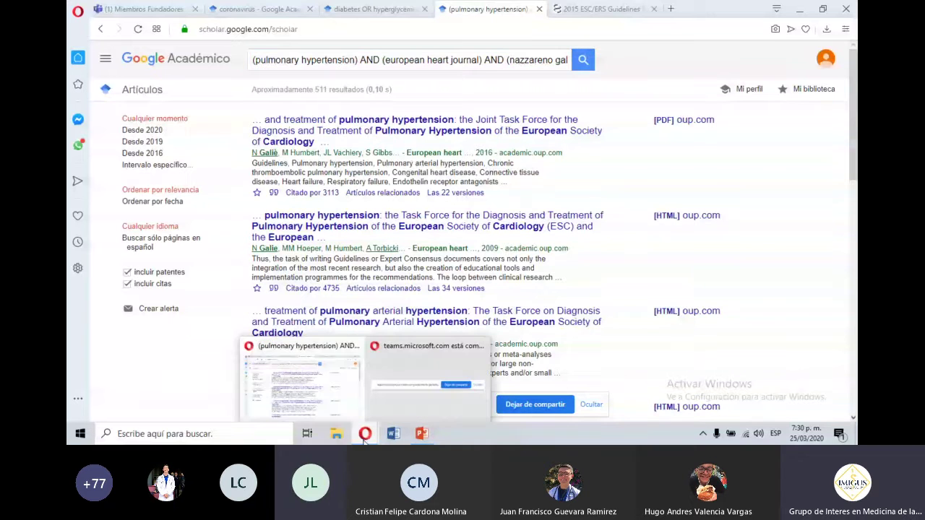
pyautogui.click(419, 433)
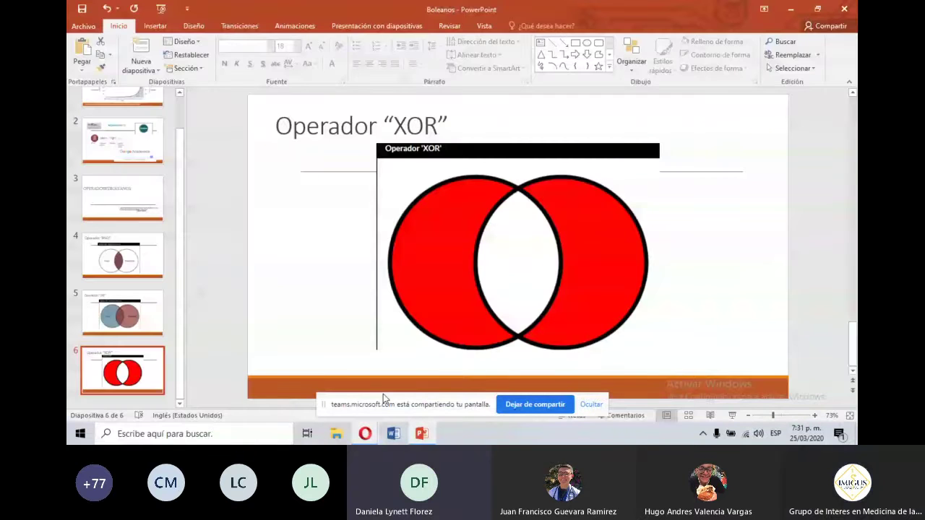
pyautogui.moveTo(365, 434)
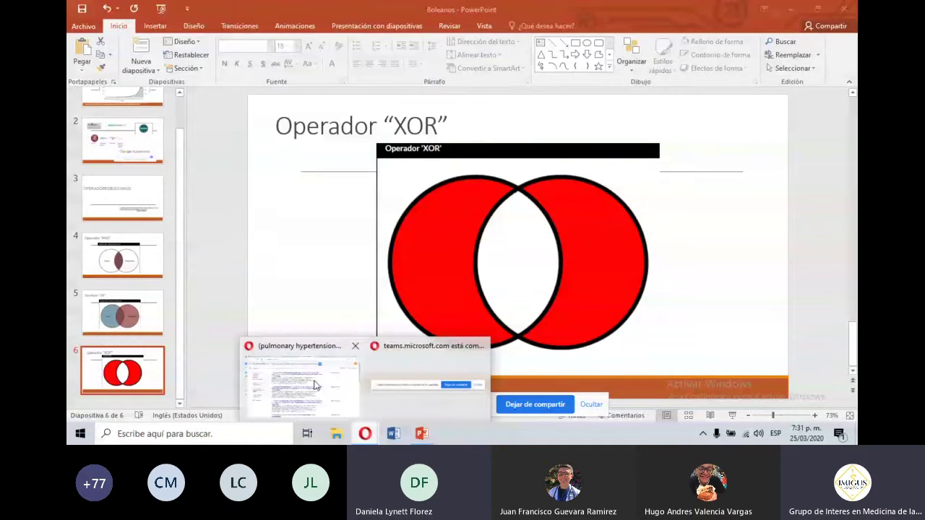
pyautogui.click(314, 385)
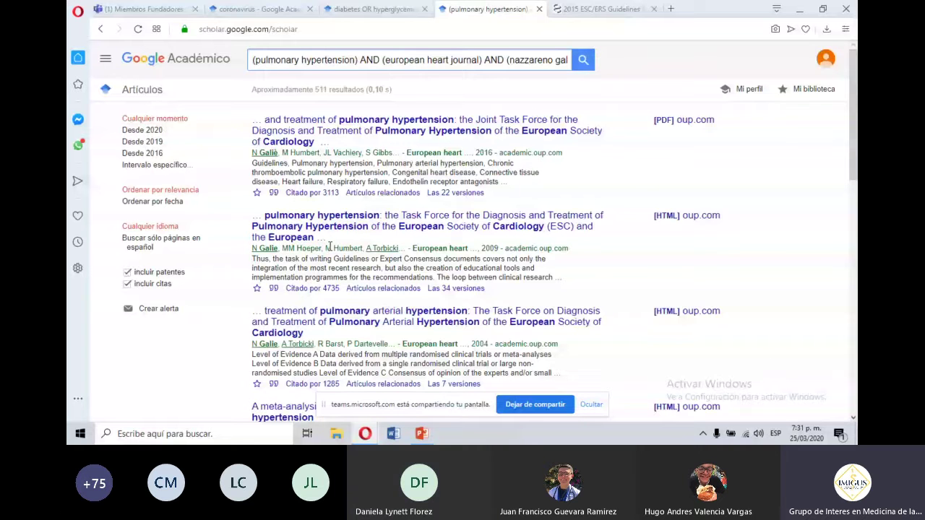
# Search "pulmonary hypertension" as an exact quoted phrase, giving about 481 results.
pyautogui.click(362, 61)
pyautogui.press('BackSpace')
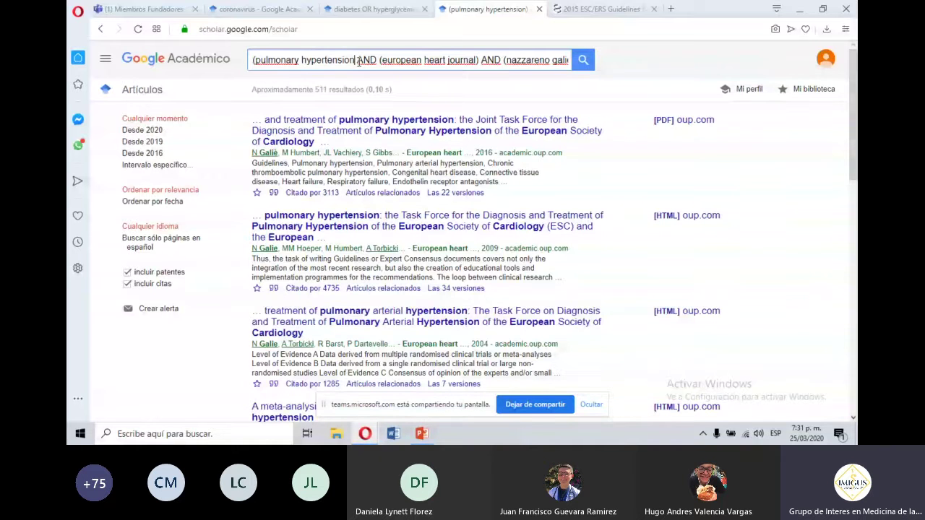
pyautogui.write('"')
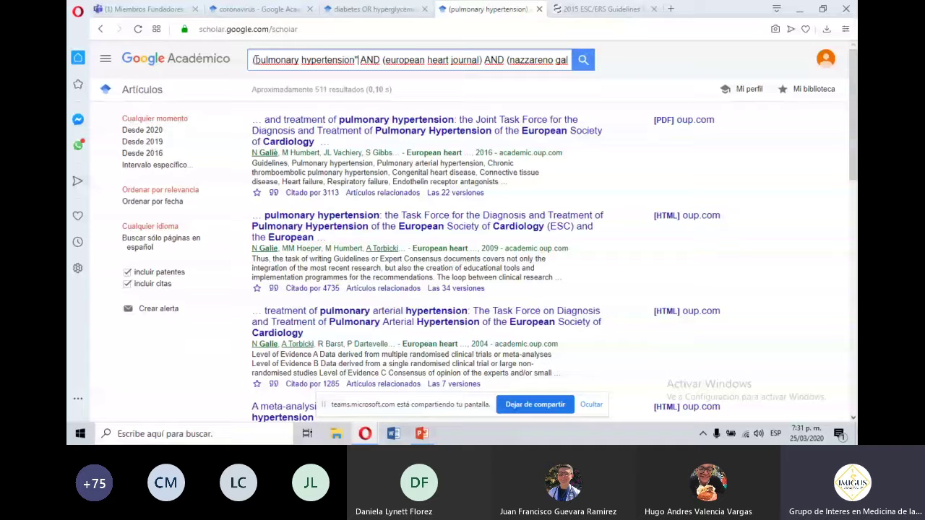
pyautogui.click(255, 60)
pyautogui.press('BackSpace')
pyautogui.write('"')
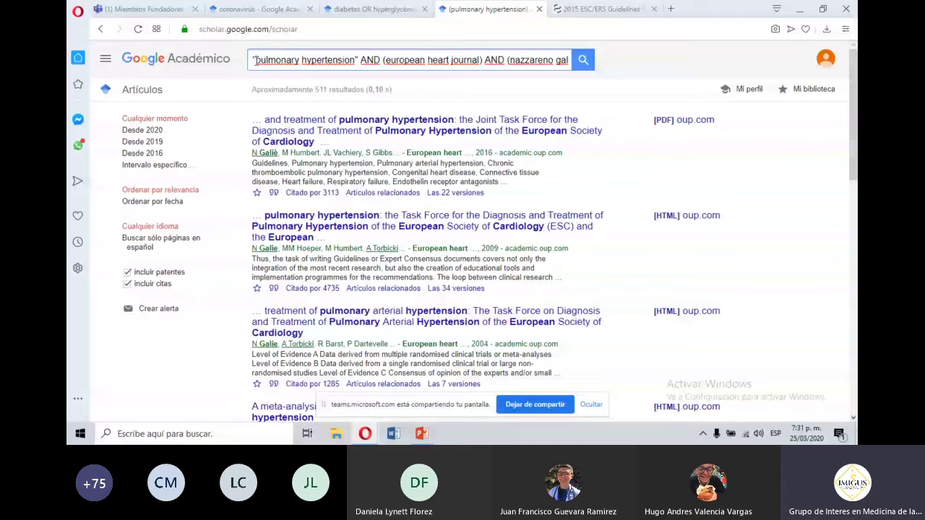
pyautogui.press('Return')
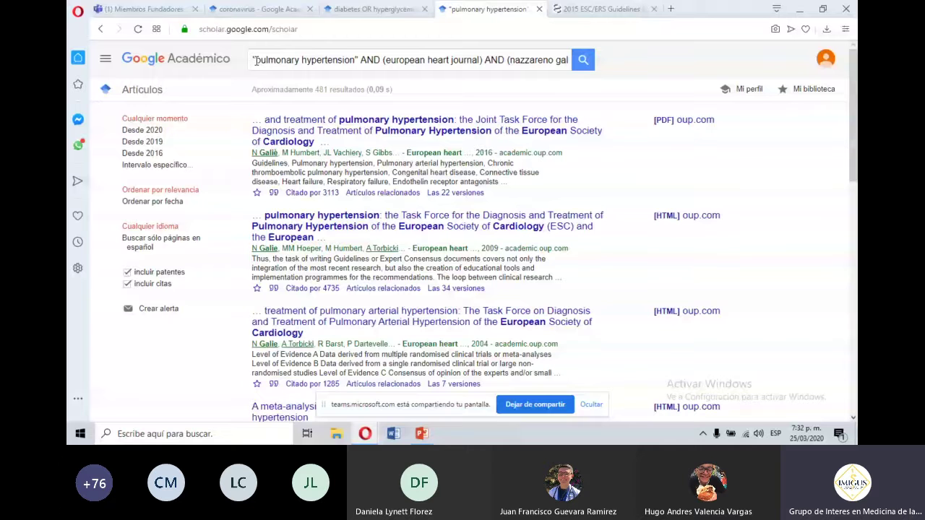
# Restore the parentheses around pulmonary hypertension, bringing results back to about 511.
pyautogui.click(255, 61)
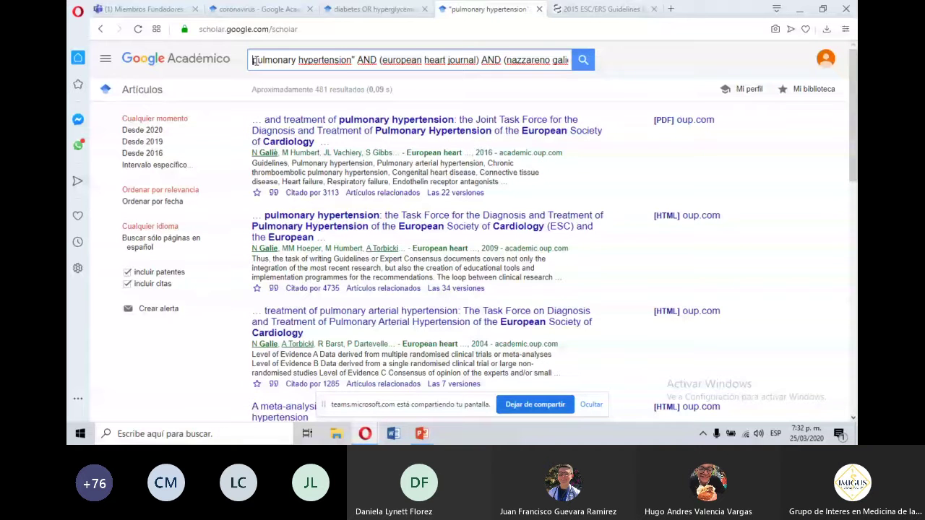
pyautogui.write('(')
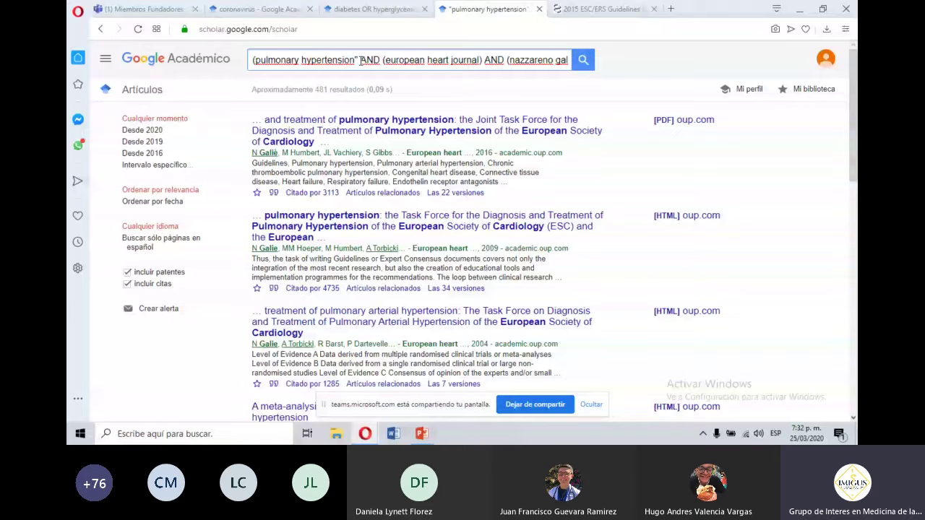
pyautogui.press('BackSpace')
pyautogui.write(')')
pyautogui.press('Return')
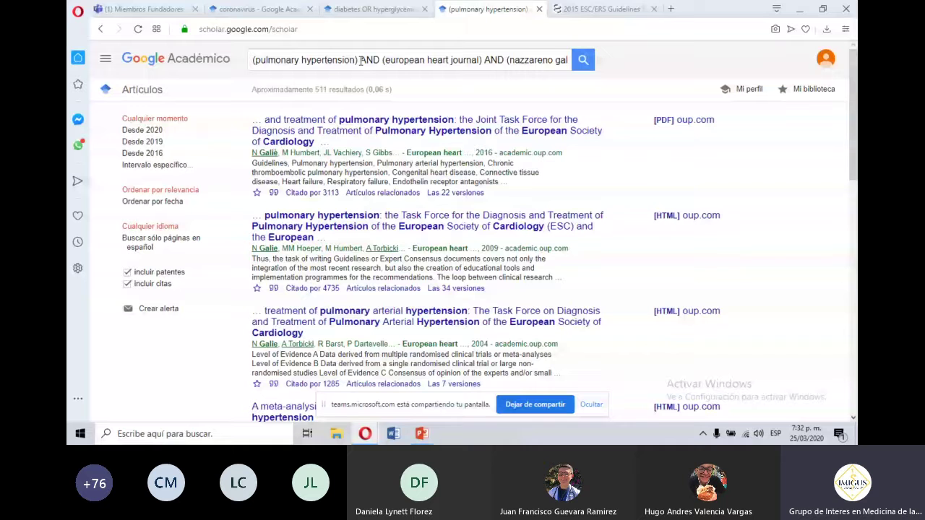
pyautogui.moveTo(360, 61); pyautogui.dragTo(538, 13)
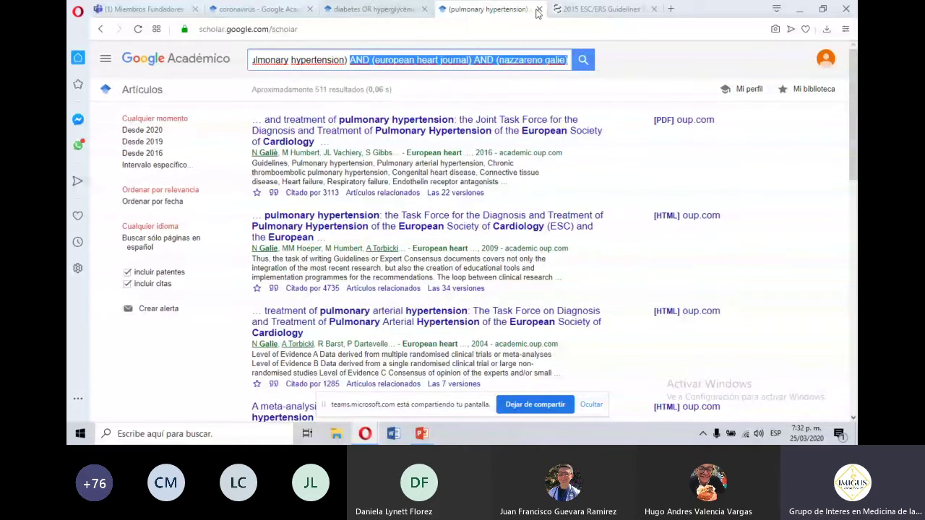
pyautogui.click(555, 9)
pyautogui.click(101, 30)
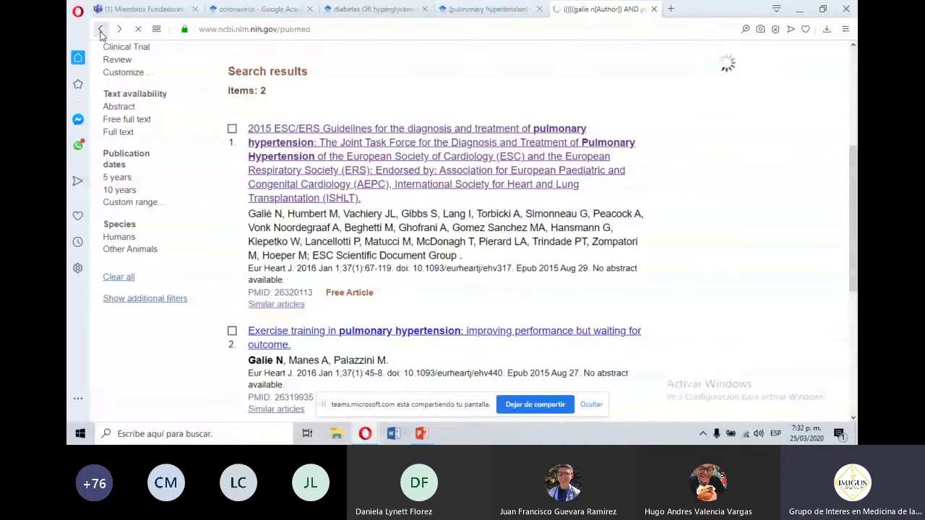
pyautogui.click(101, 32)
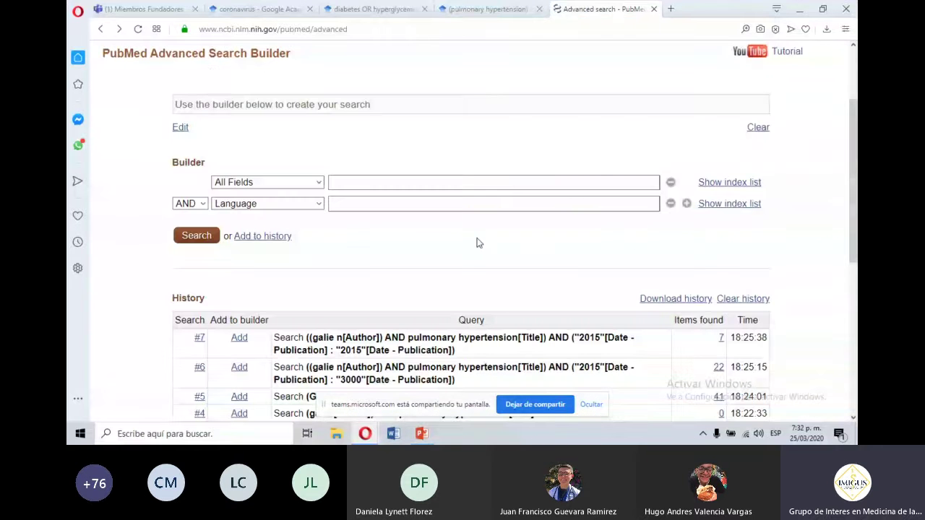
pyautogui.scroll(-1, 477, 243)
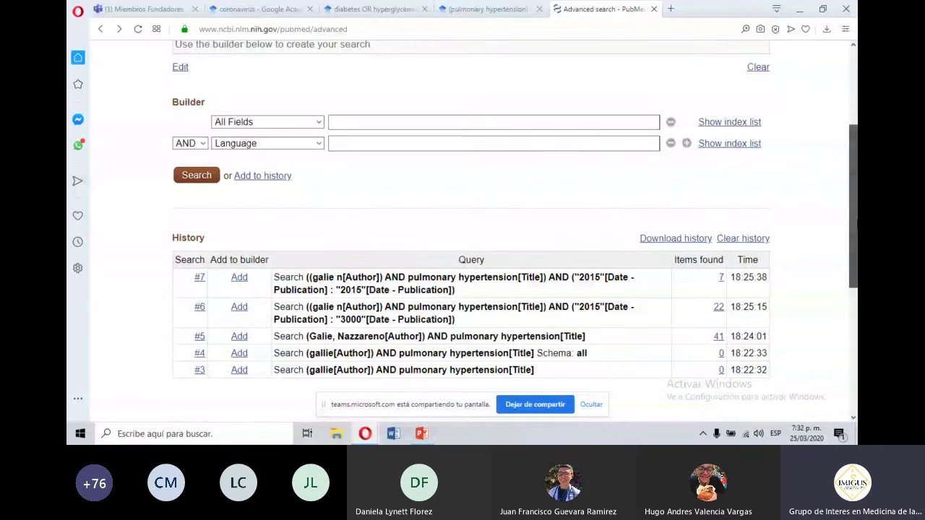
pyautogui.scroll(-1, 855, 242)
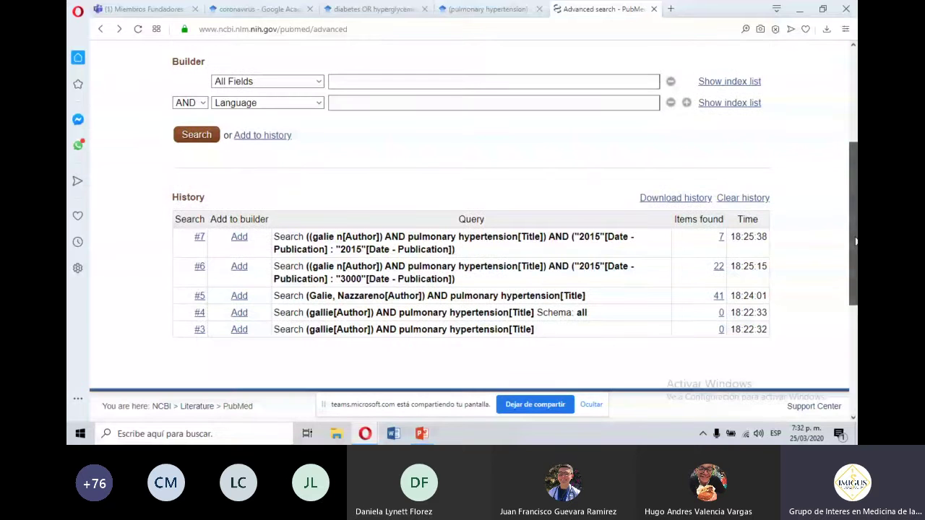
pyautogui.moveTo(855, 241); pyautogui.dragTo(854, 267)
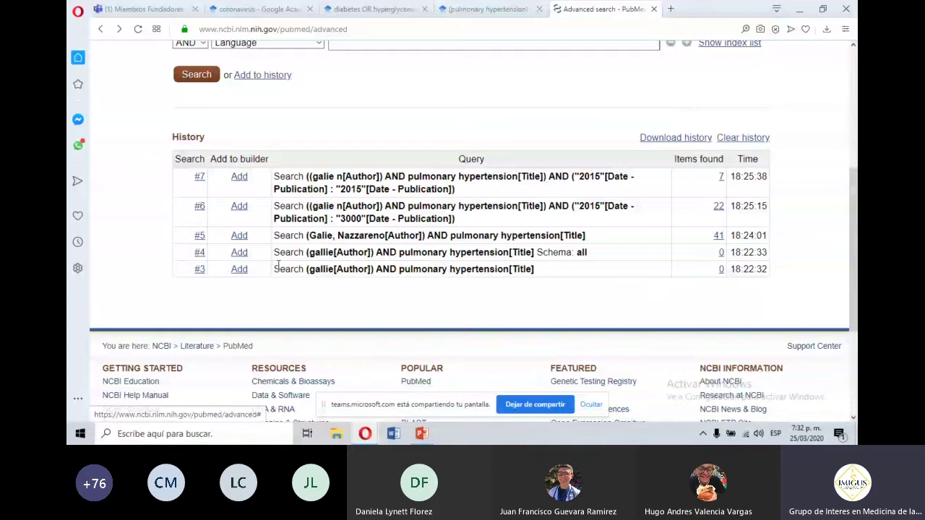
pyautogui.moveTo(307, 268); pyautogui.dragTo(525, 269)
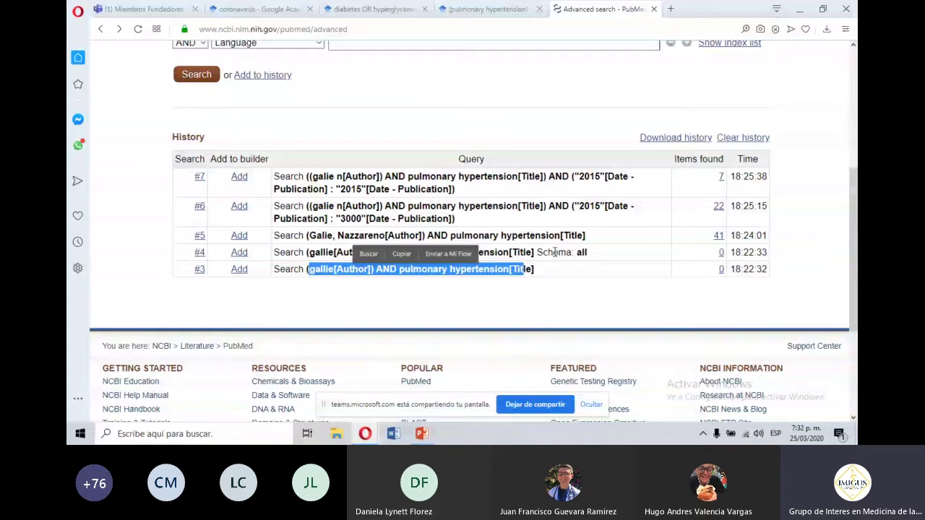
pyautogui.click(405, 233)
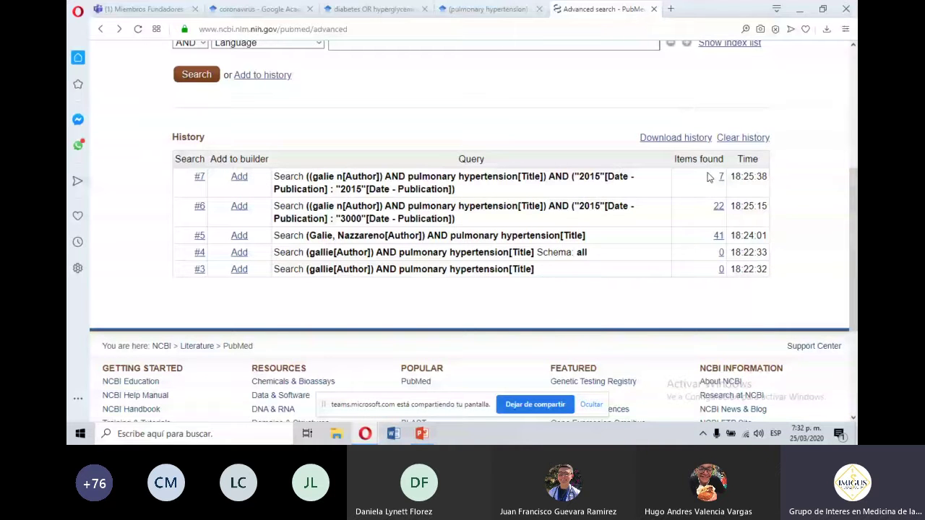
pyautogui.moveTo(708, 177); pyautogui.dragTo(709, 277)
pyautogui.click(650, 197)
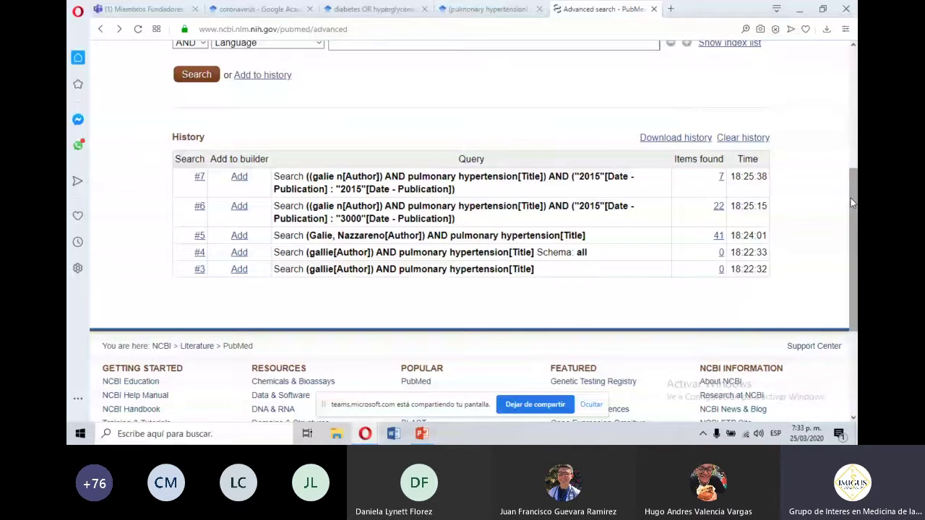
pyautogui.moveTo(851, 202); pyautogui.dragTo(847, 146)
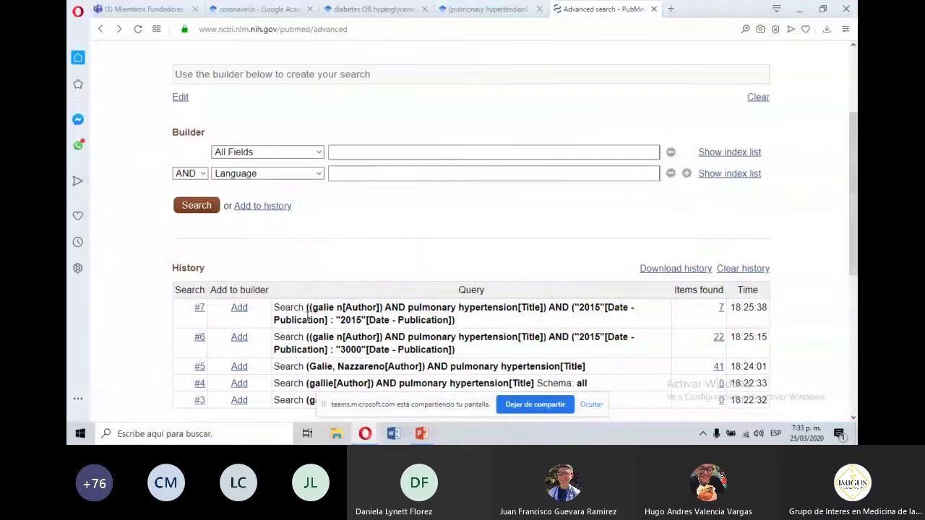
# Add history search #7 to the builder with AND and run it, returning 7 results.
pyautogui.click(199, 310)
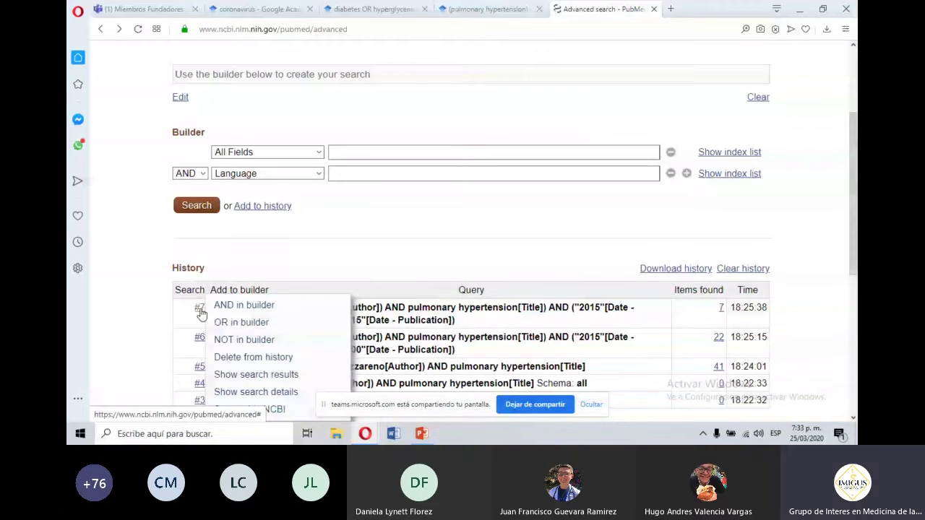
pyautogui.click(241, 307)
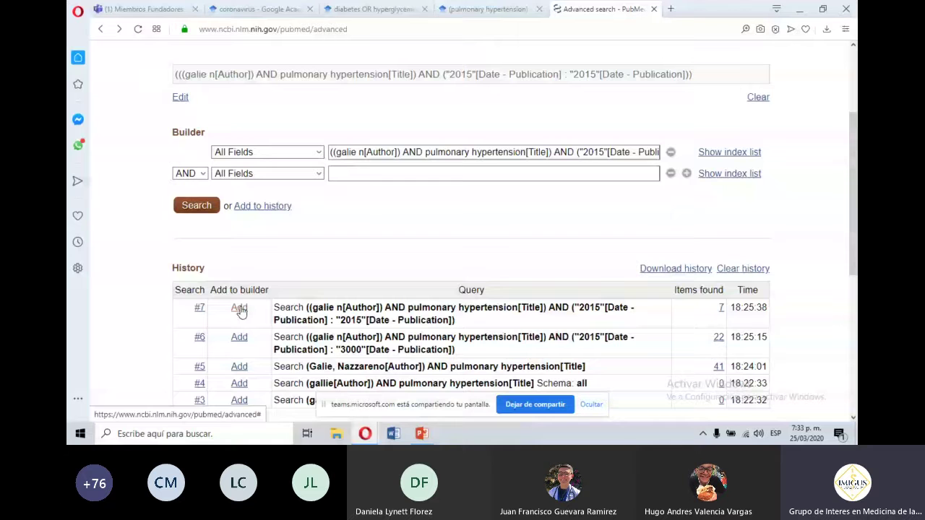
pyautogui.click(240, 309)
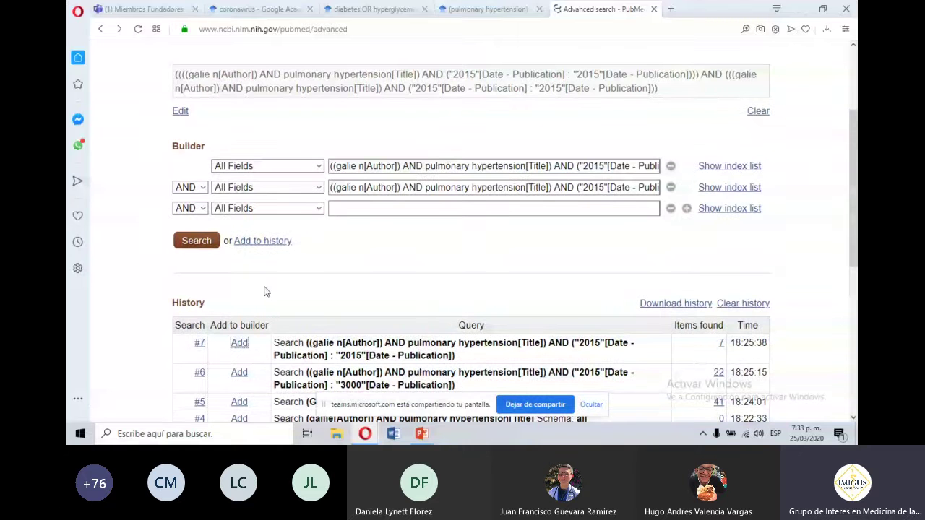
pyautogui.click(192, 242)
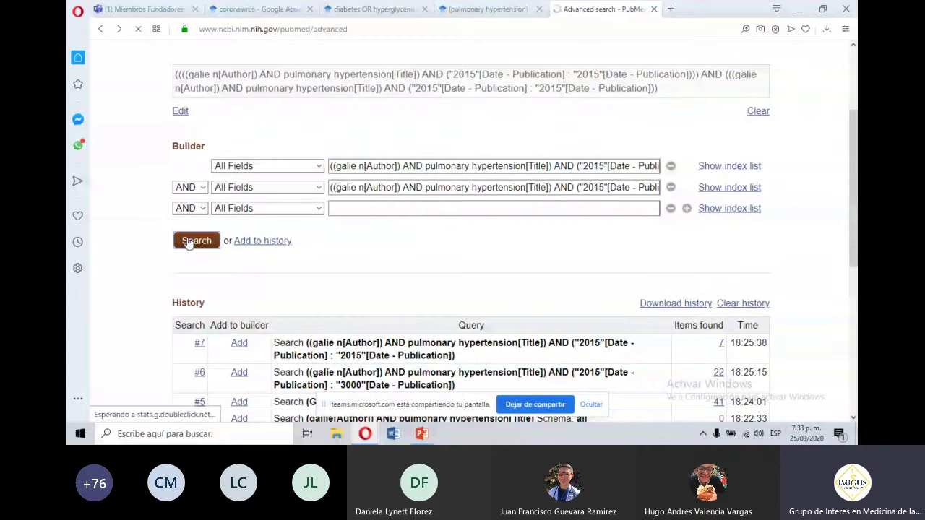
pyautogui.scroll(-1, 855, 147)
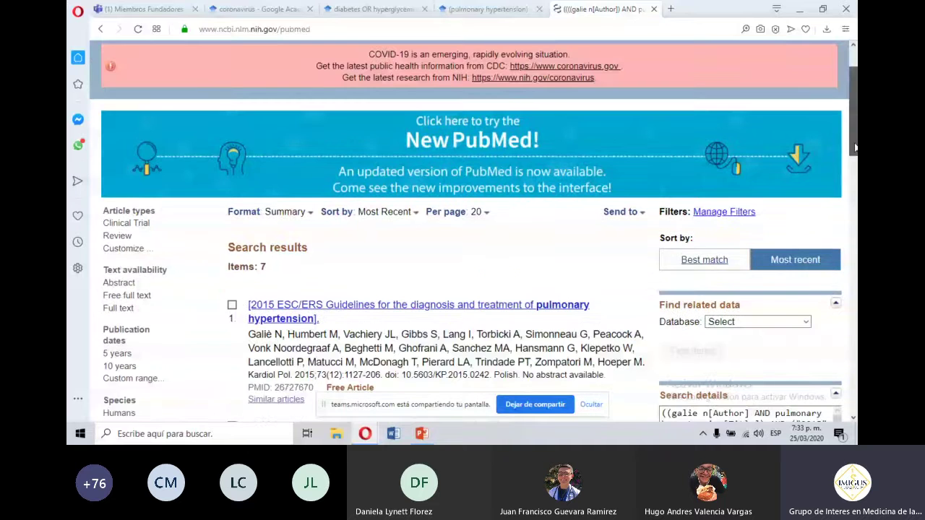
pyautogui.moveTo(855, 147); pyautogui.dragTo(855, 173)
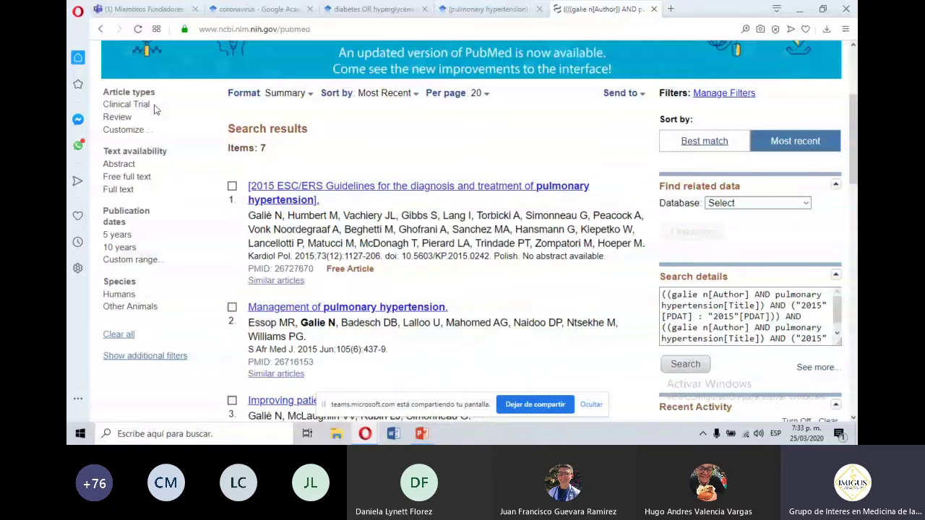
# Open the Customize list under Article types and scroll through all available article types.
pyautogui.moveTo(118, 106); pyautogui.dragTo(150, 106)
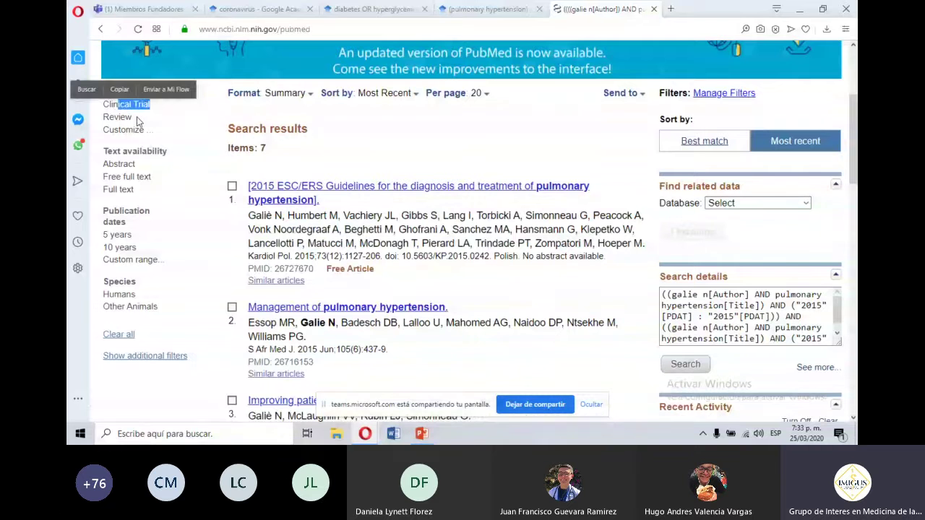
pyautogui.doubleClick(112, 120)
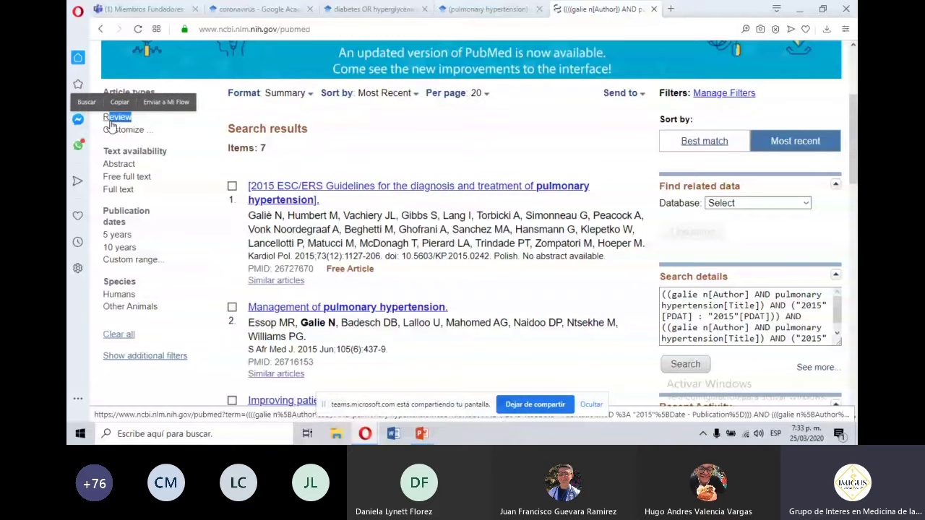
pyautogui.click(119, 132)
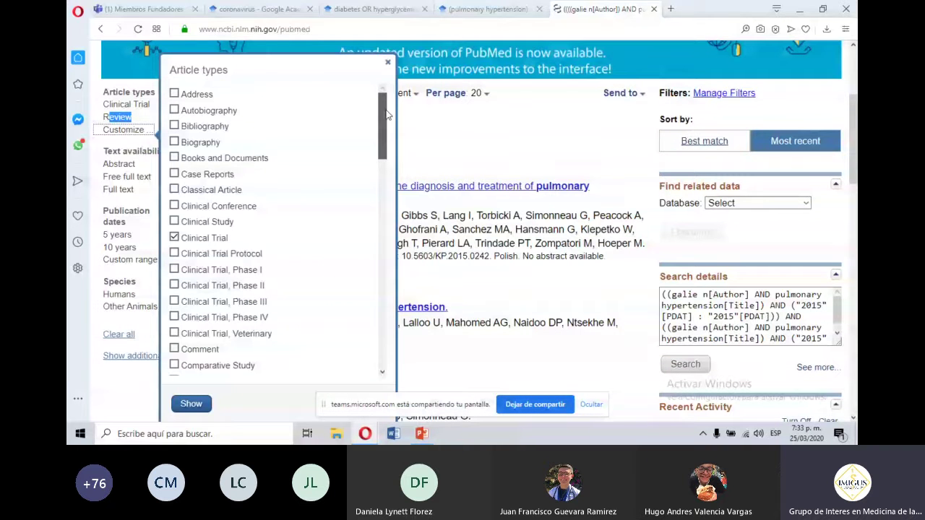
pyautogui.moveTo(387, 114); pyautogui.dragTo(388, 130)
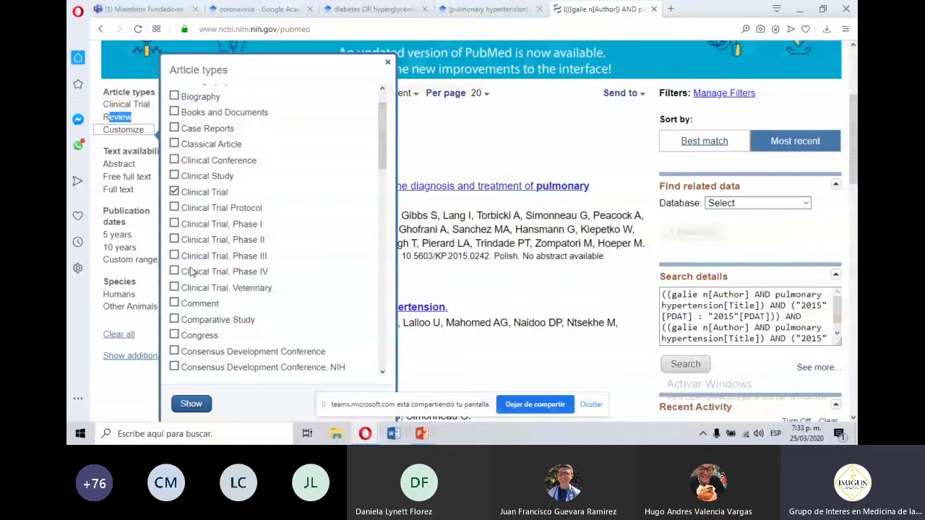
pyautogui.moveTo(383, 156); pyautogui.dragTo(380, 343)
# Close the article type list, then browse the custom date range and additional filters without applying any.
pyautogui.click(115, 242)
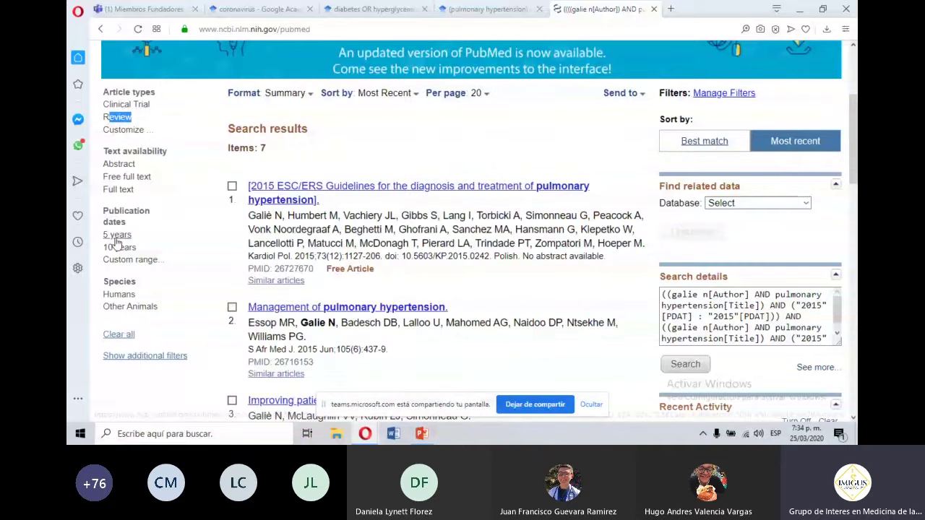
pyautogui.click(129, 259)
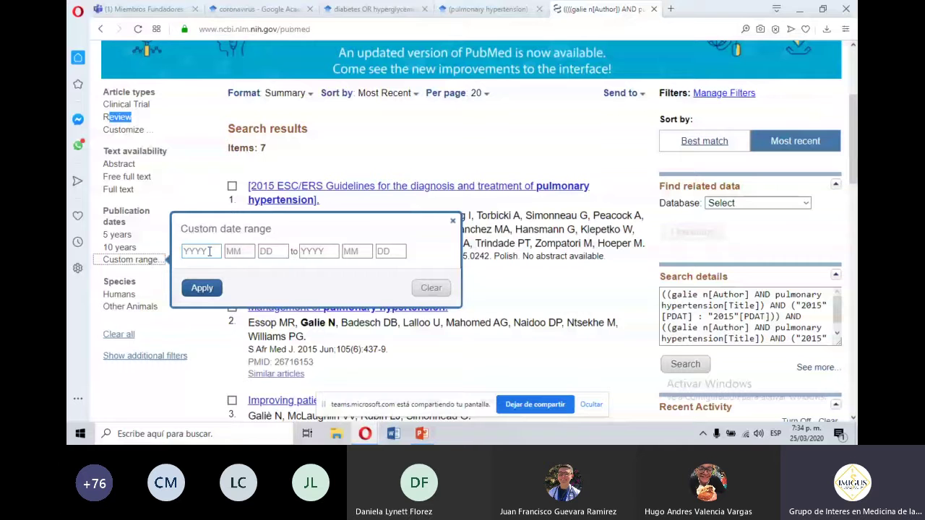
pyautogui.click(204, 251)
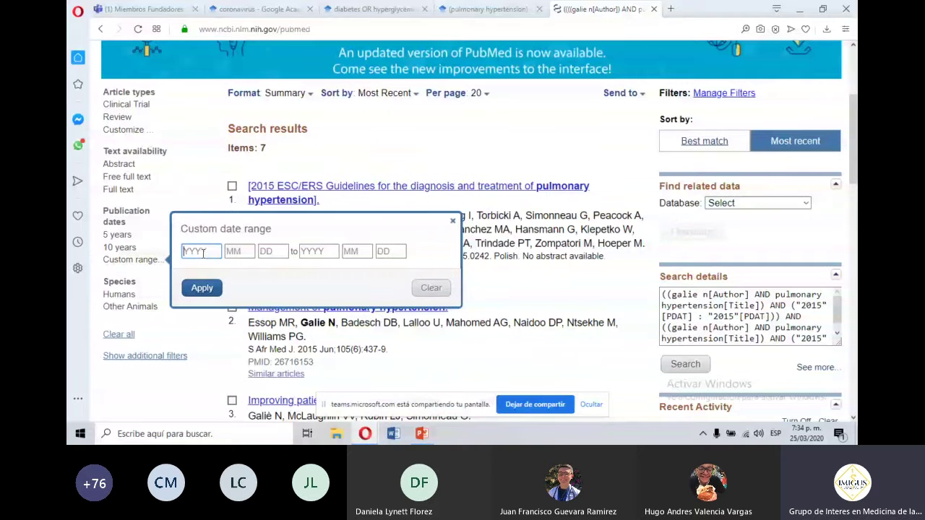
pyautogui.click(265, 256)
pyautogui.click(193, 250)
pyautogui.click(229, 251)
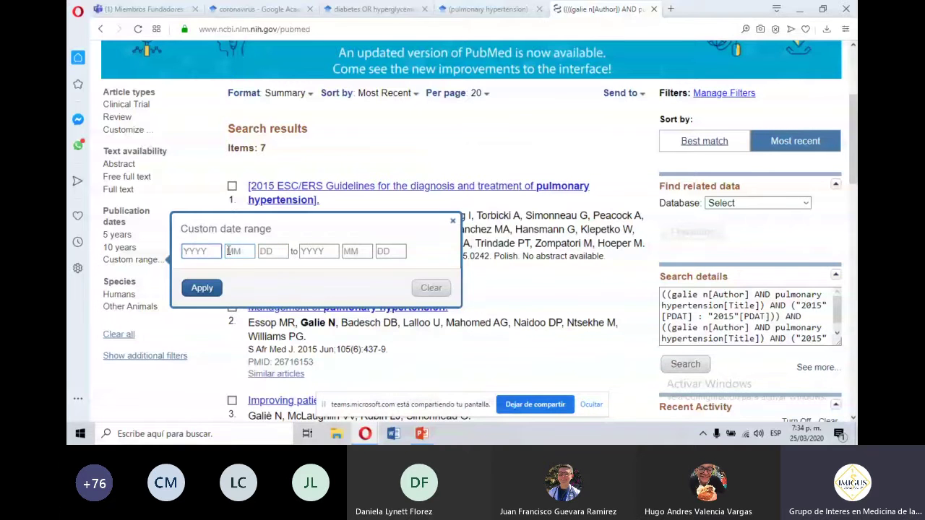
pyautogui.click(407, 210)
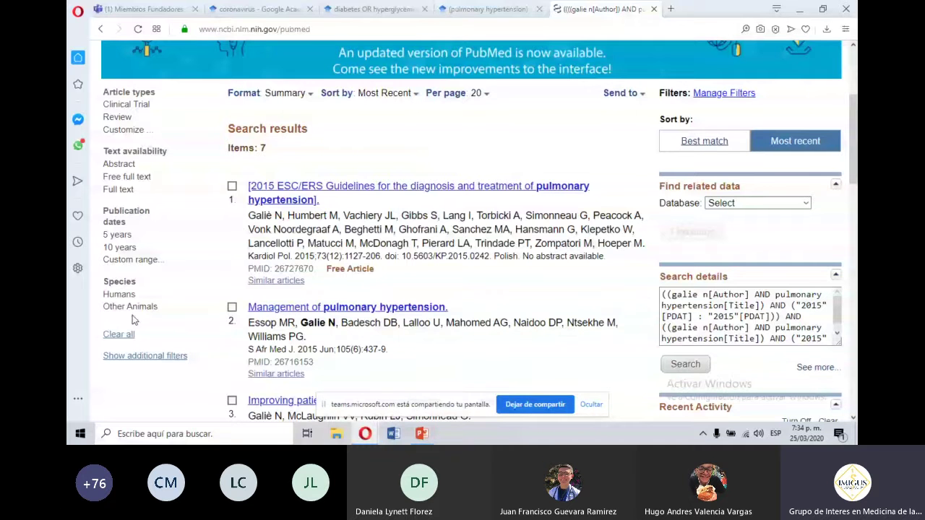
pyautogui.click(138, 356)
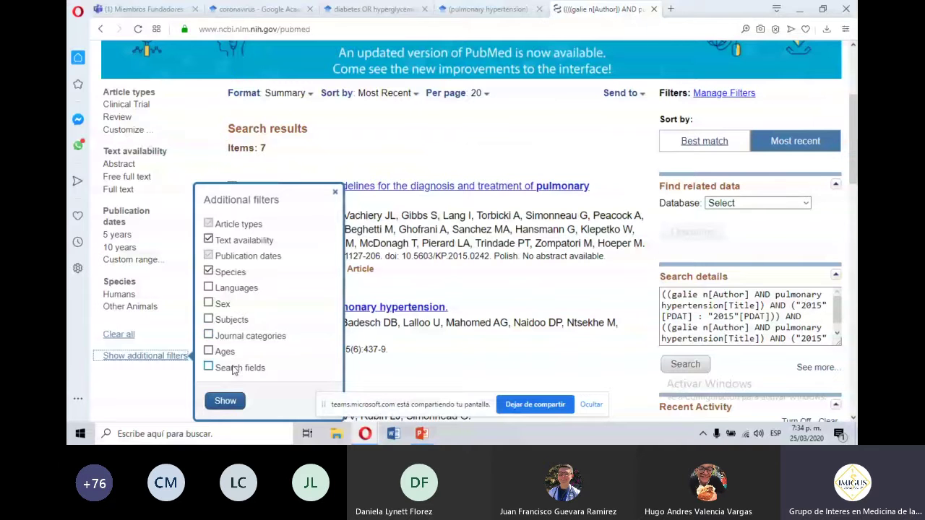
pyautogui.click(334, 194)
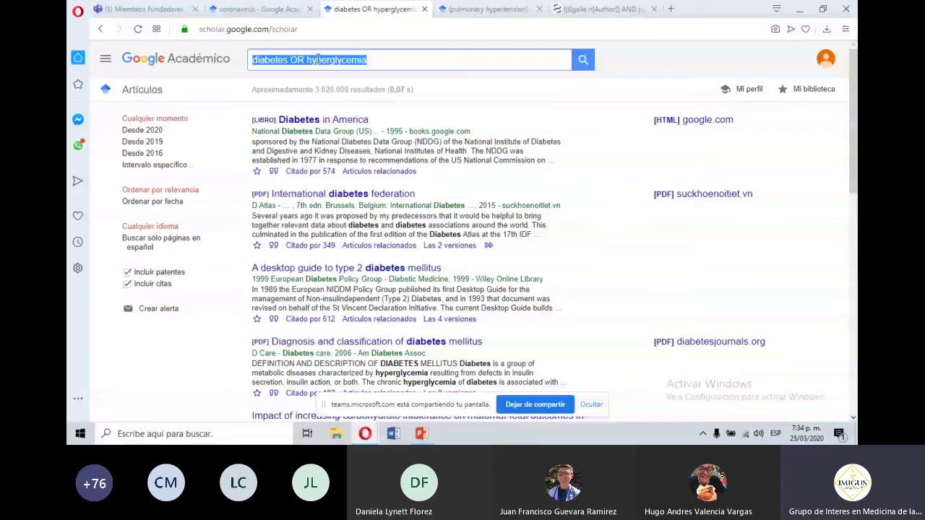
# Back on the 7-result tab, review the combined author, title and 2015 query in Search details.
pyautogui.click(565, 8)
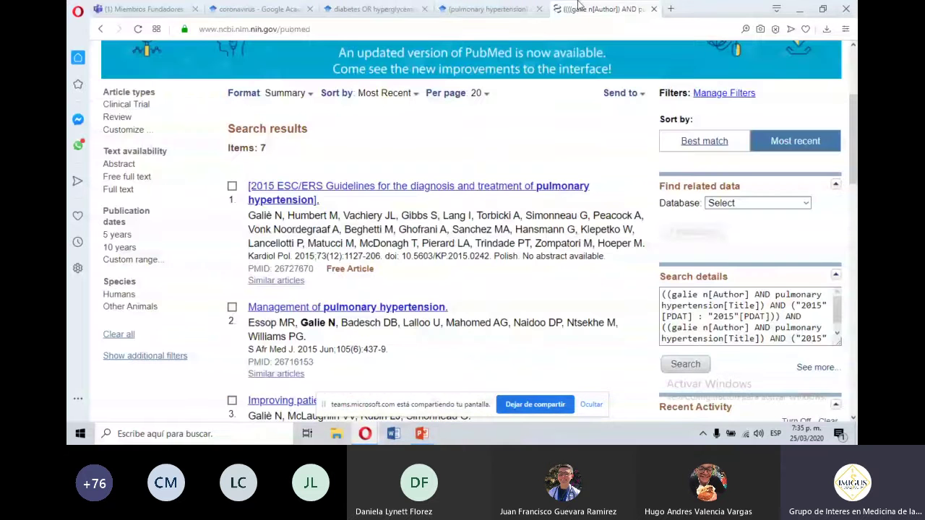
pyautogui.moveTo(854, 127); pyautogui.dragTo(857, 155)
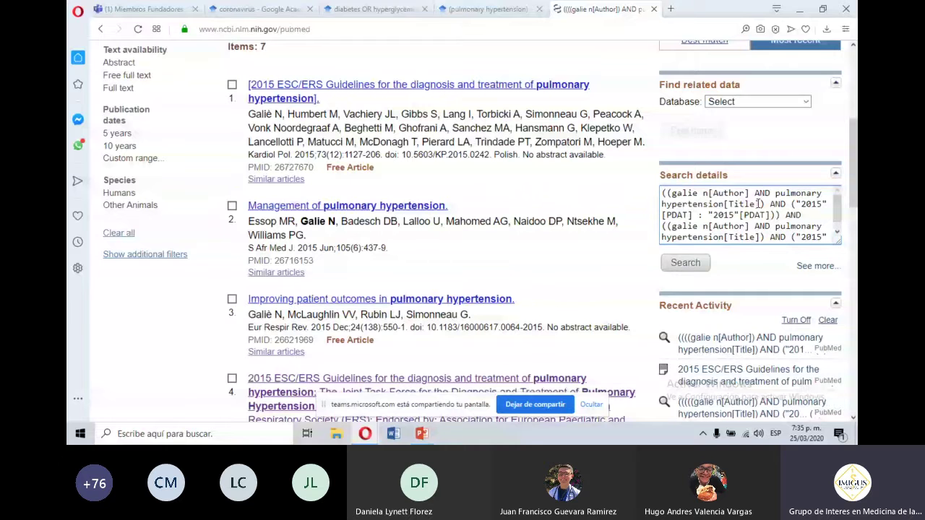
pyautogui.moveTo(663, 193); pyautogui.dragTo(724, 215)
pyautogui.click(763, 226)
pyautogui.scroll(-1, 763, 227)
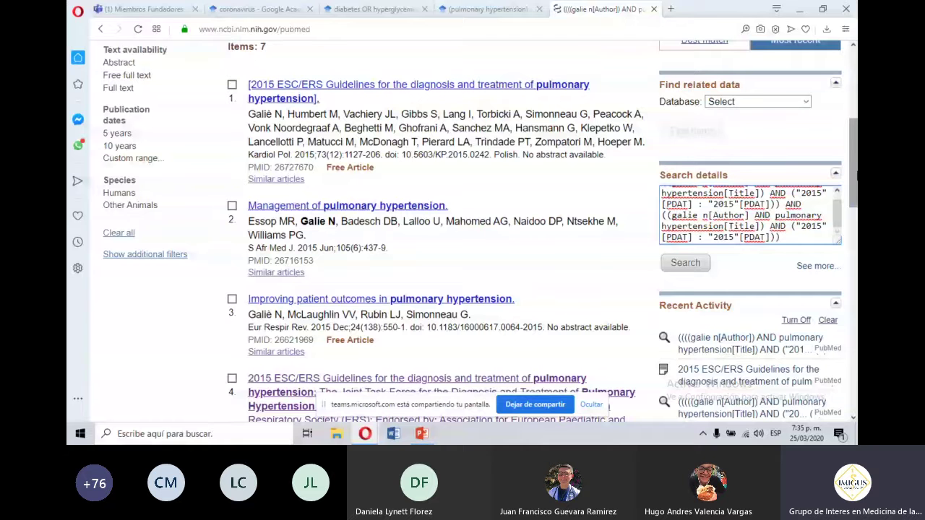
pyautogui.scroll(1, 857, 175)
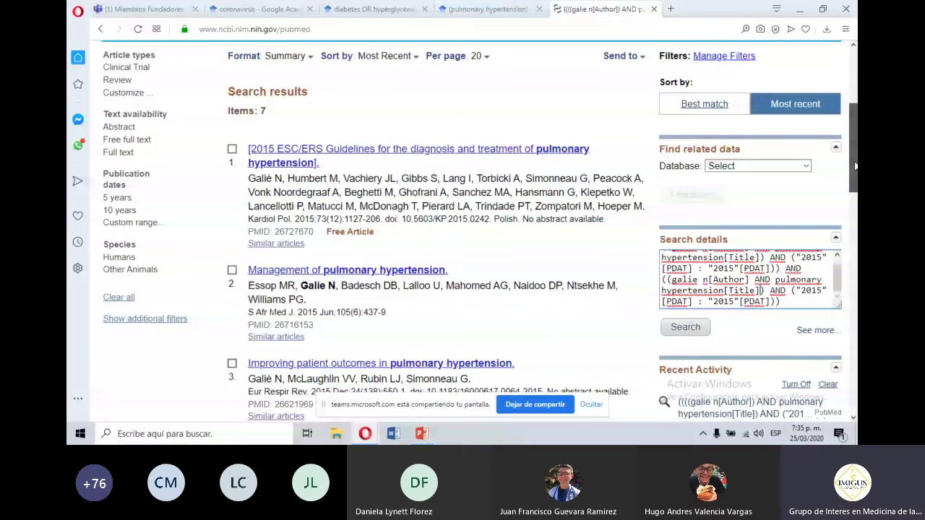
pyautogui.scroll(-3, 855, 166)
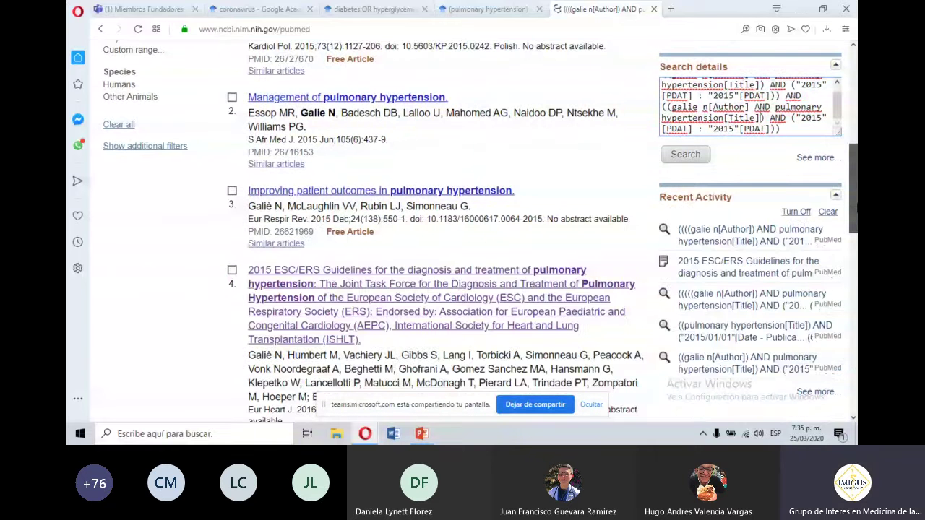
pyautogui.scroll(-1, 855, 174)
pyautogui.scroll(2, 851, 182)
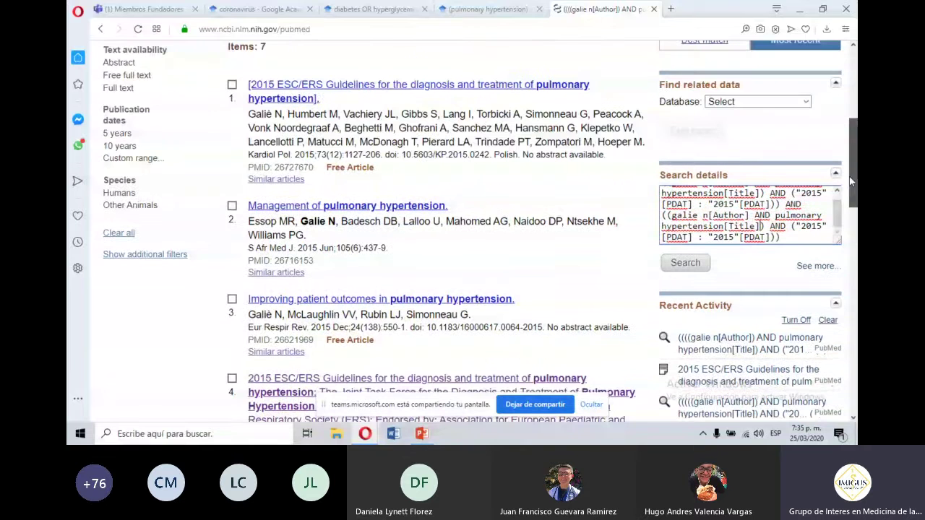
pyautogui.moveTo(852, 182); pyautogui.dragTo(853, 215)
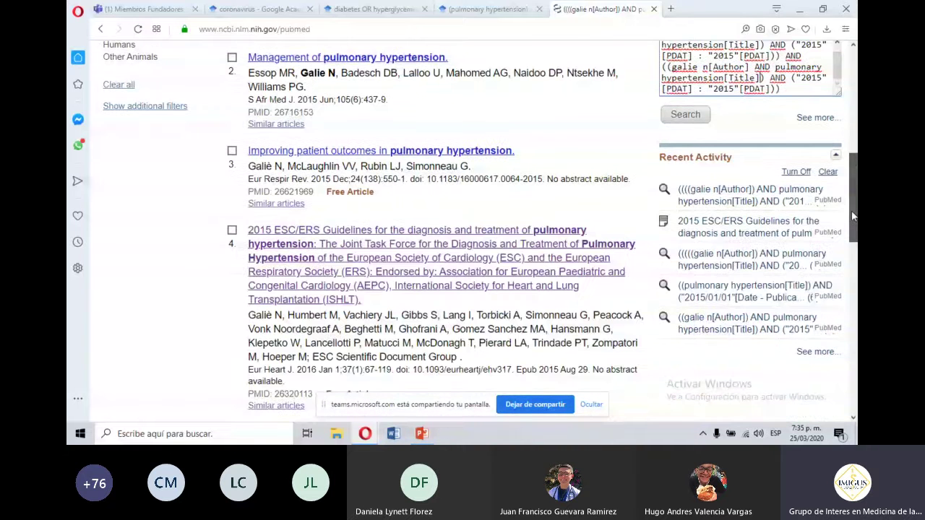
pyautogui.click(436, 275)
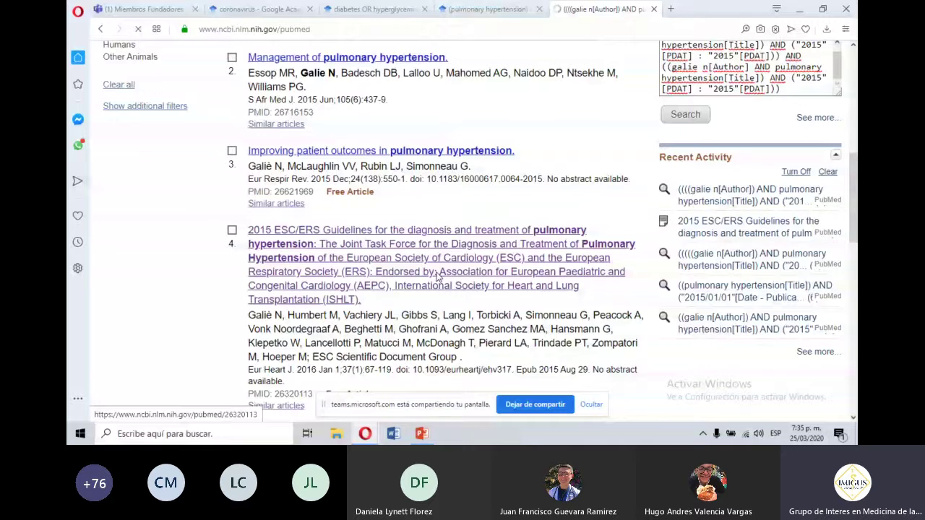
pyautogui.scroll(-1, 856, 110)
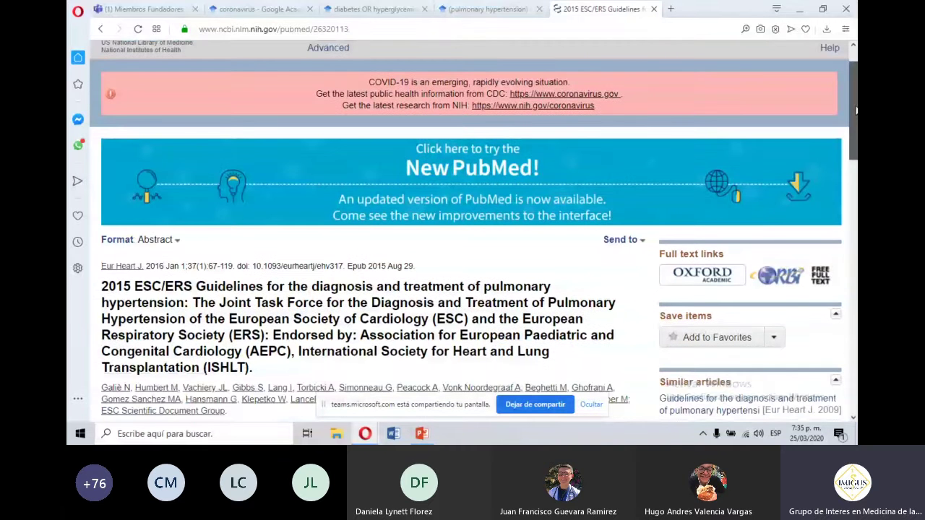
pyautogui.scroll(-4, 856, 110)
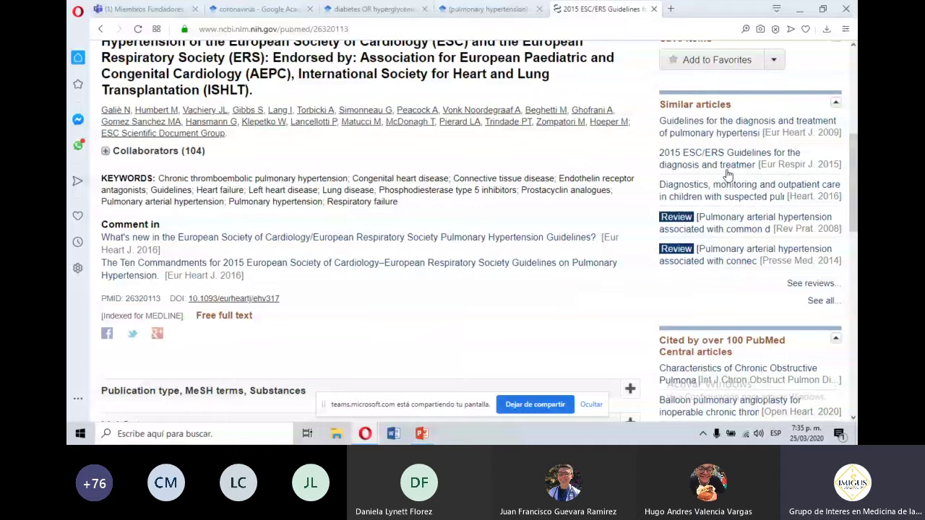
pyautogui.moveTo(700, 127)
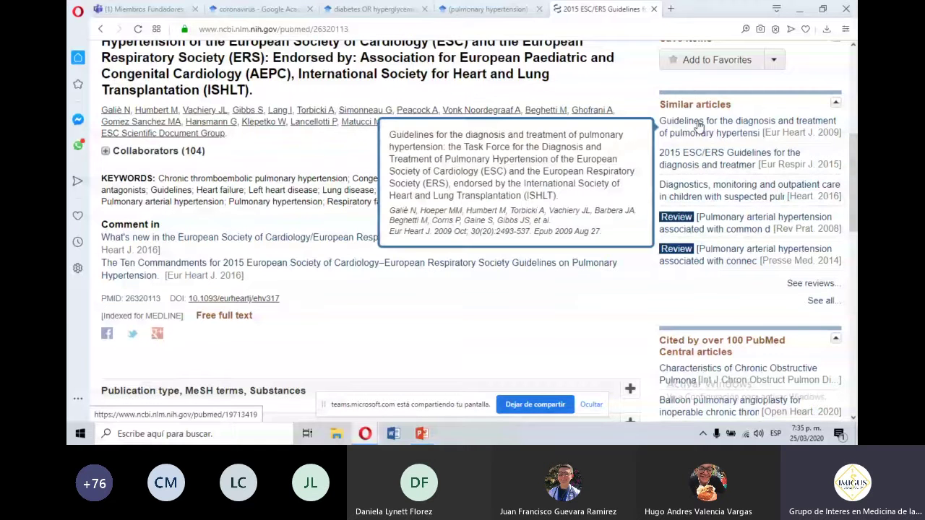
pyautogui.moveTo(712, 162)
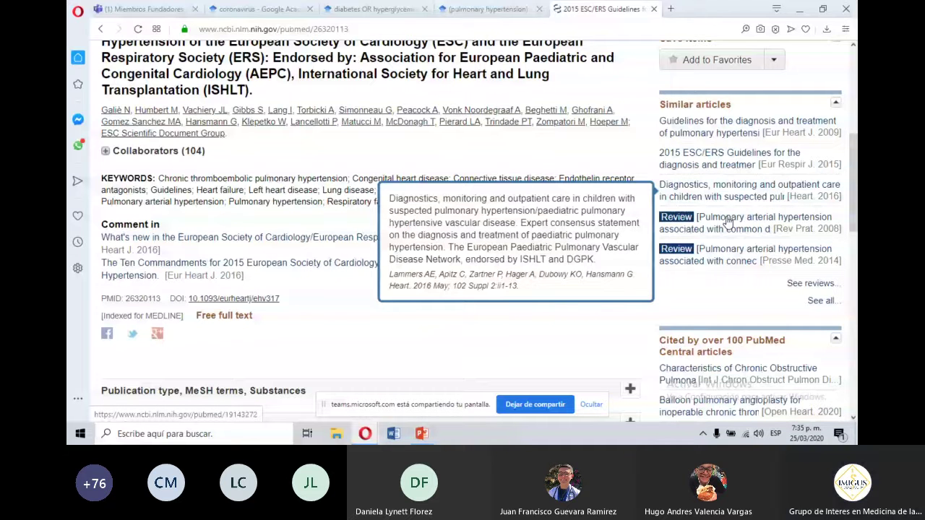
pyautogui.moveTo(738, 267)
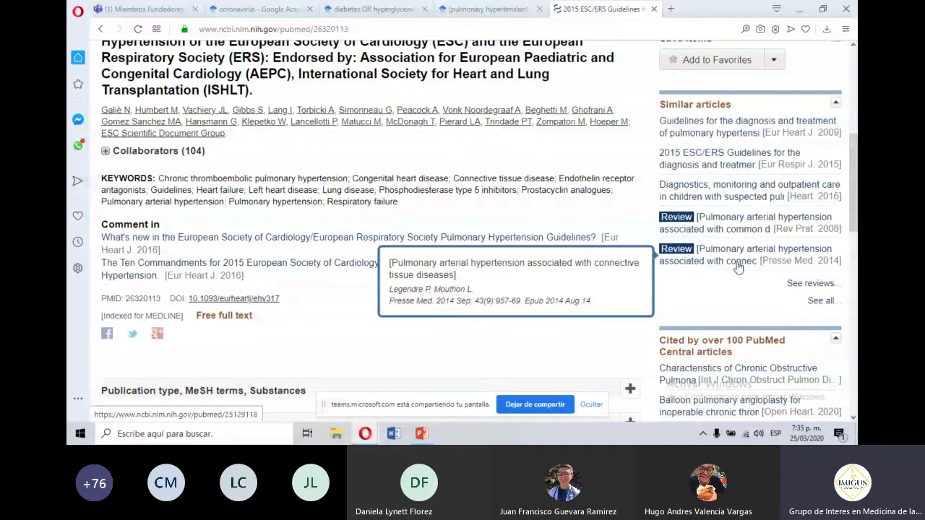
pyautogui.moveTo(853, 214); pyautogui.dragTo(856, 159)
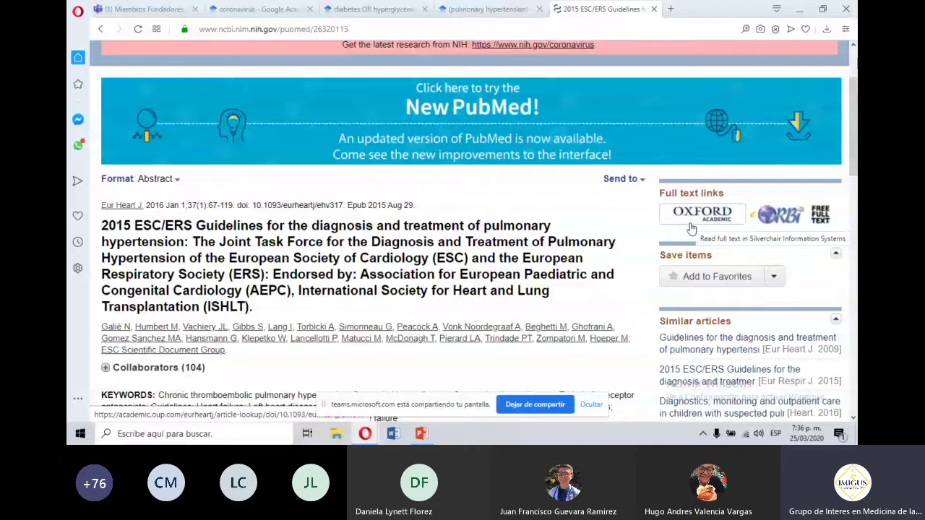
# Open the guideline's full text on Oxford Academic, then return to the PubMed abstract page.
pyautogui.click(691, 228)
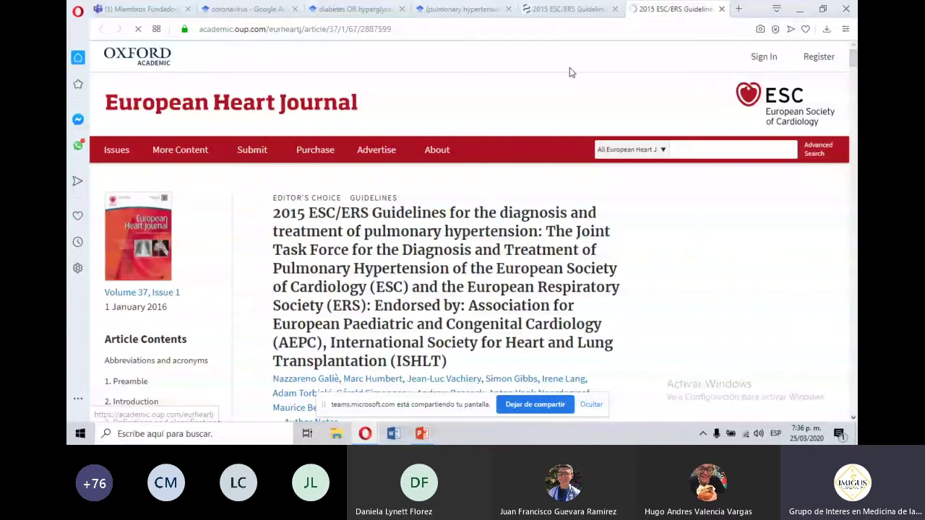
pyautogui.click(572, 8)
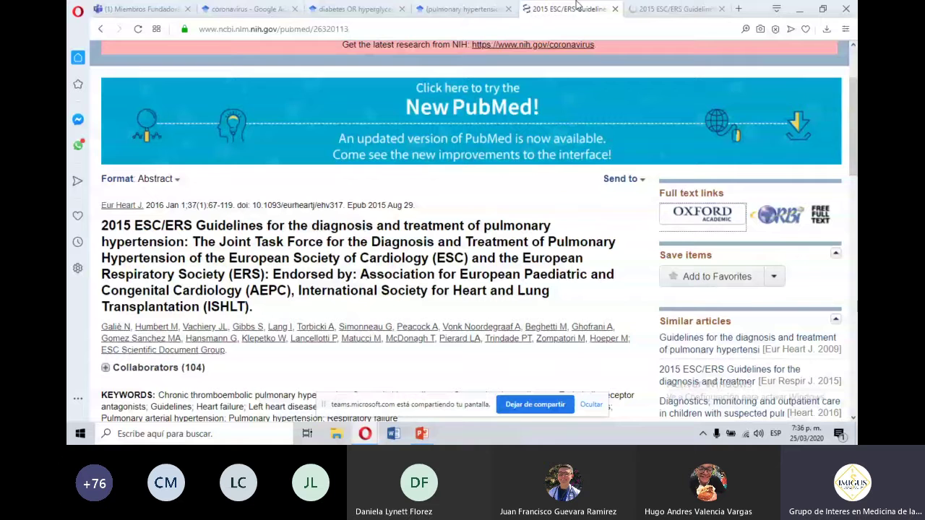
pyautogui.moveTo(856, 109); pyautogui.dragTo(857, 100)
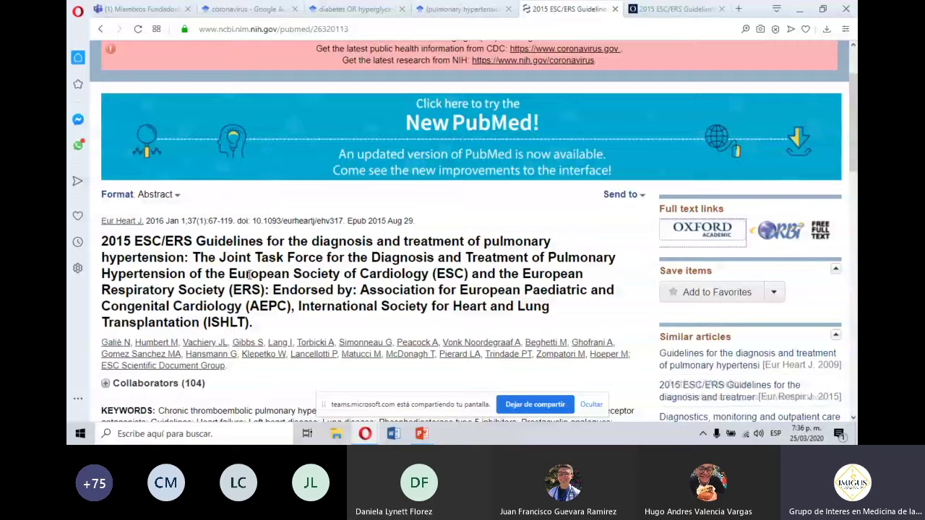
pyautogui.moveTo(853, 148); pyautogui.dragTo(856, 148)
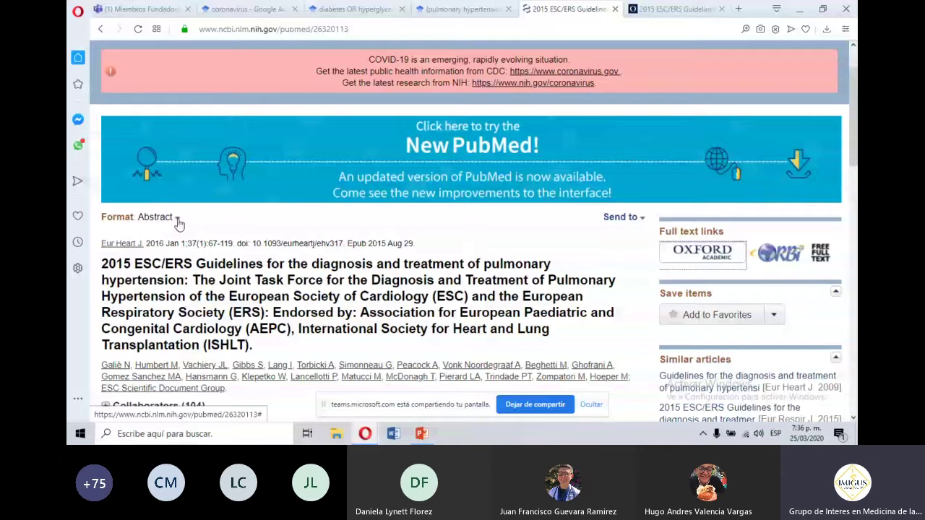
pyautogui.click(178, 224)
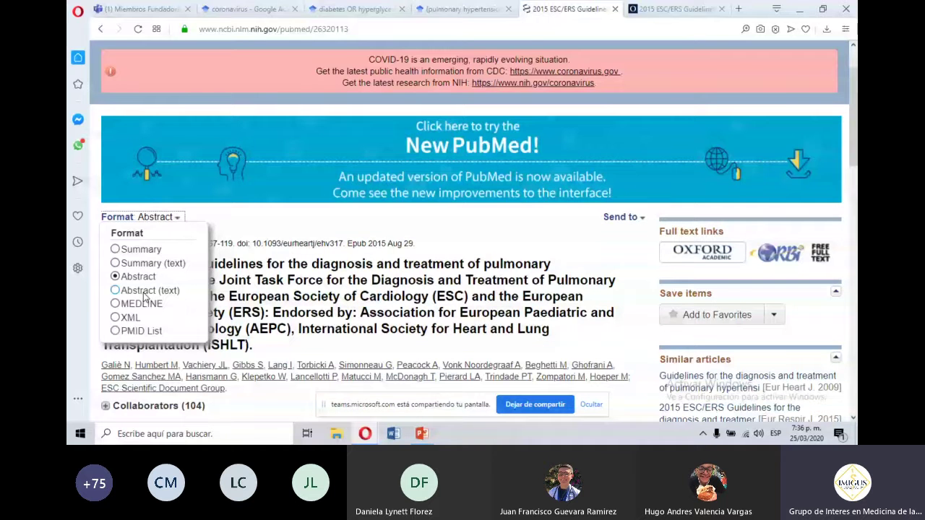
pyautogui.click(144, 291)
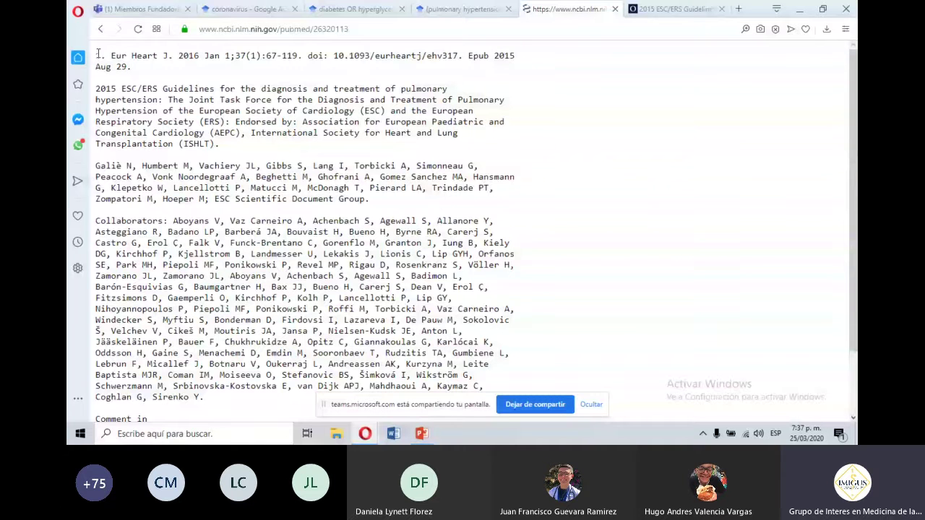
pyautogui.moveTo(98, 54); pyautogui.dragTo(134, 67)
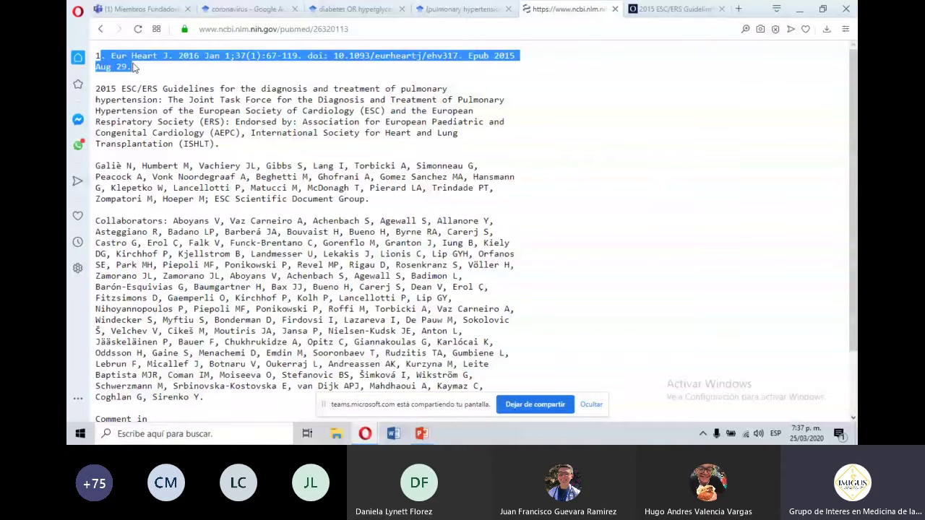
pyautogui.click(96, 29)
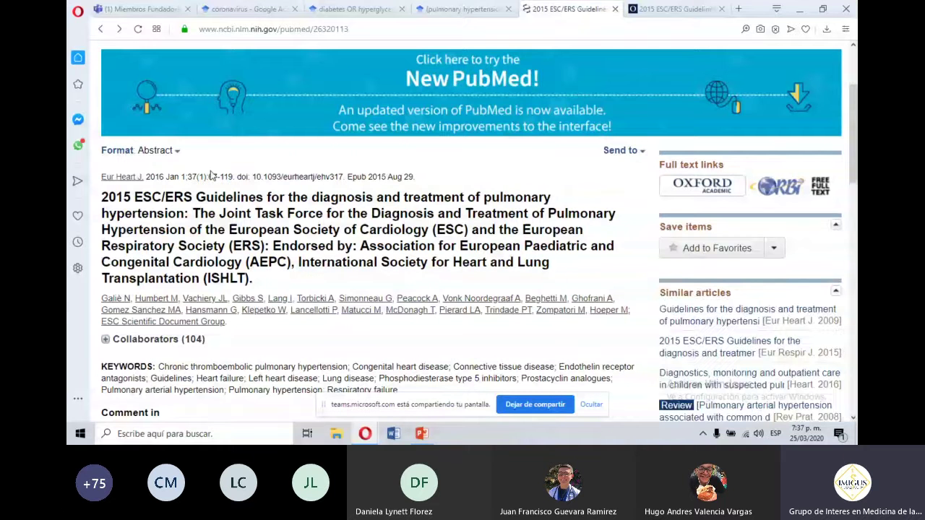
pyautogui.click(156, 151)
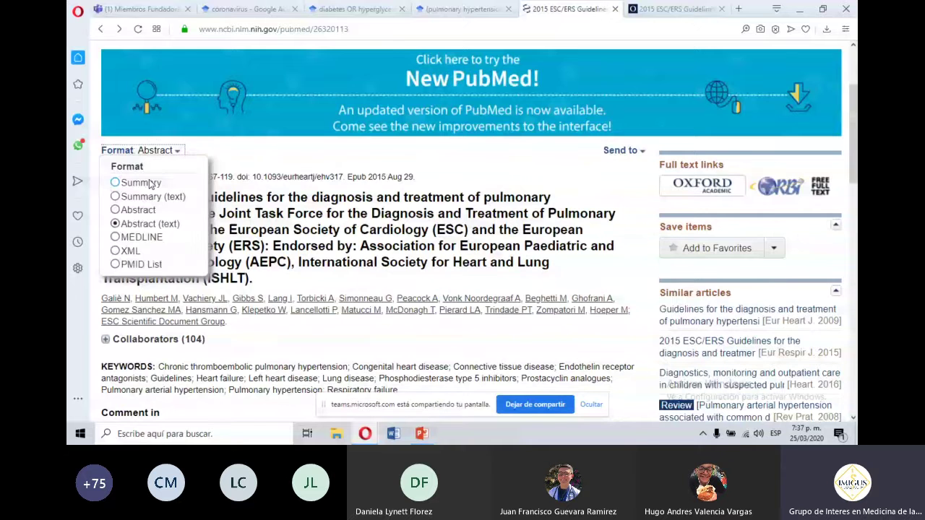
pyautogui.click(139, 183)
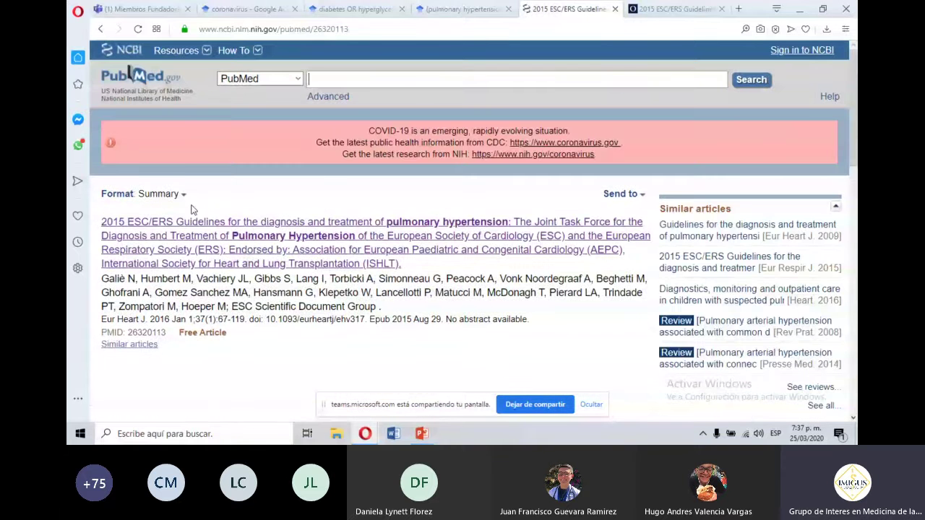
pyautogui.click(161, 193)
pyautogui.click(147, 256)
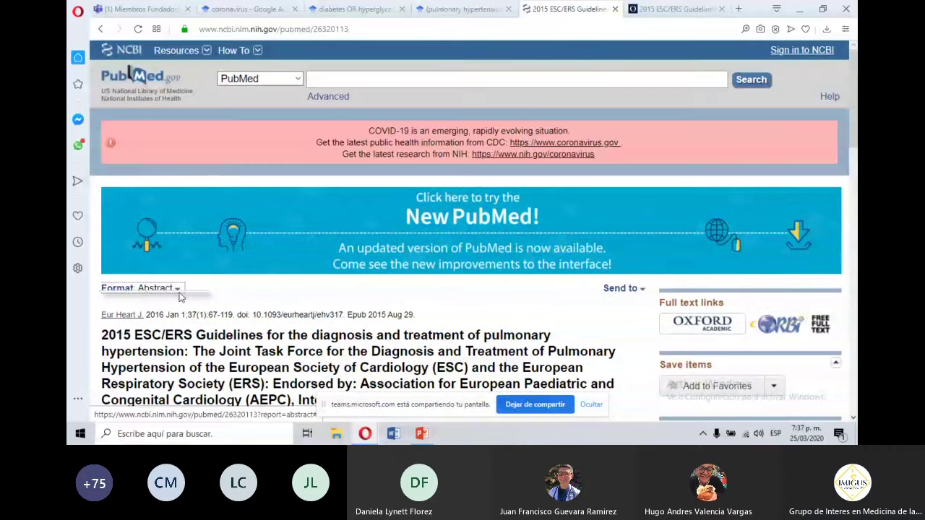
pyautogui.click(178, 291)
pyautogui.click(134, 389)
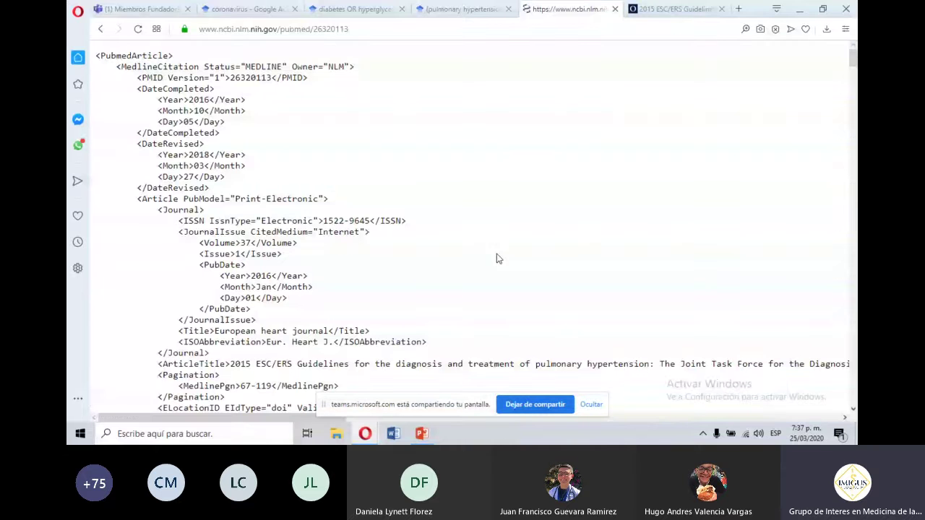
pyautogui.moveTo(852, 60); pyautogui.dragTo(852, 59)
pyautogui.click(101, 31)
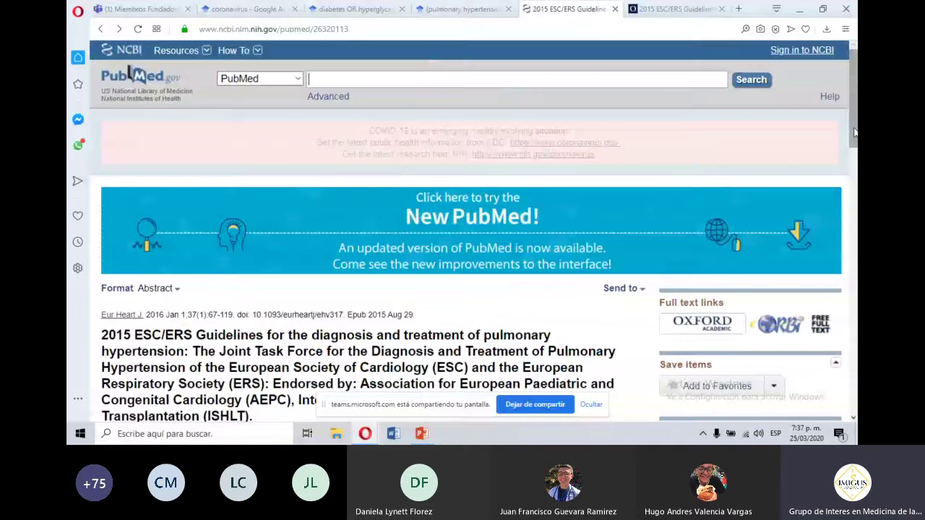
# Expand the guideline record's publication type, MeSH terms and substances section.
pyautogui.moveTo(854, 131); pyautogui.dragTo(854, 171)
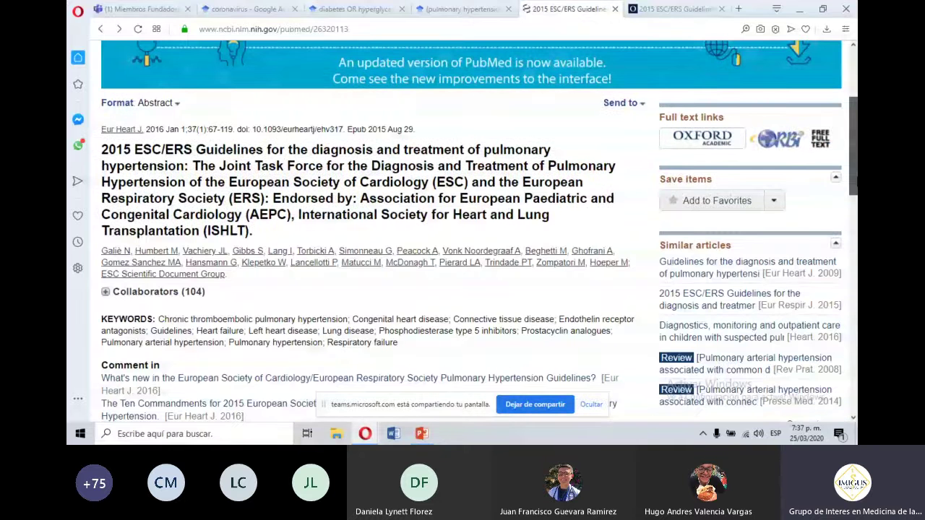
pyautogui.scroll(-1, 772, 182)
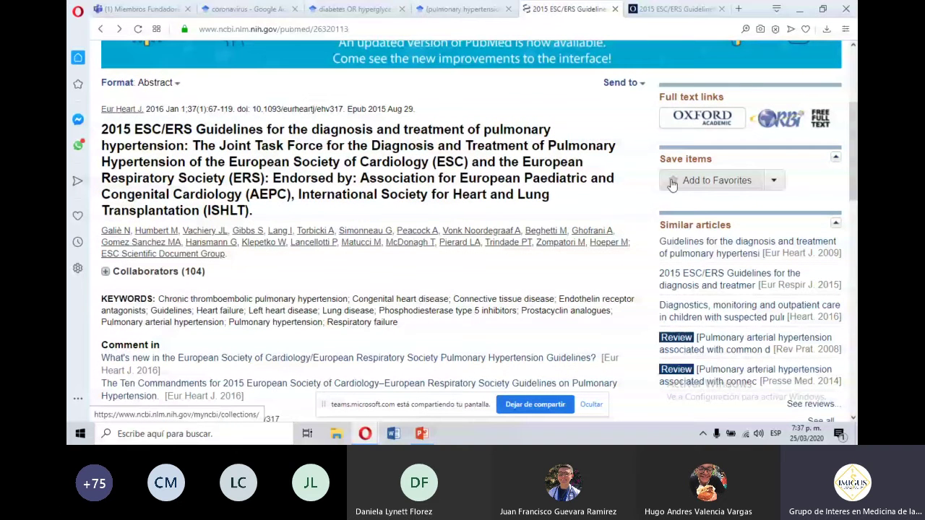
pyautogui.scroll(-3, 854, 131)
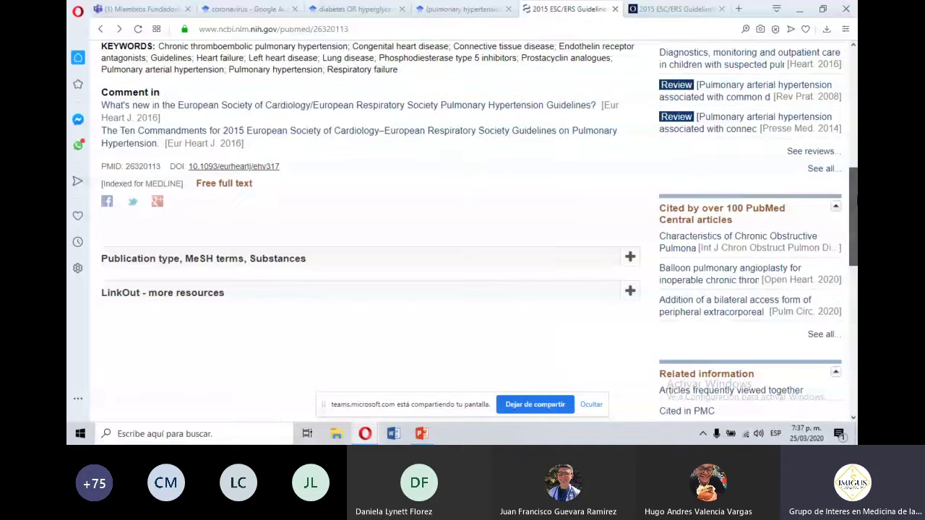
pyautogui.scroll(-1, 623, 199)
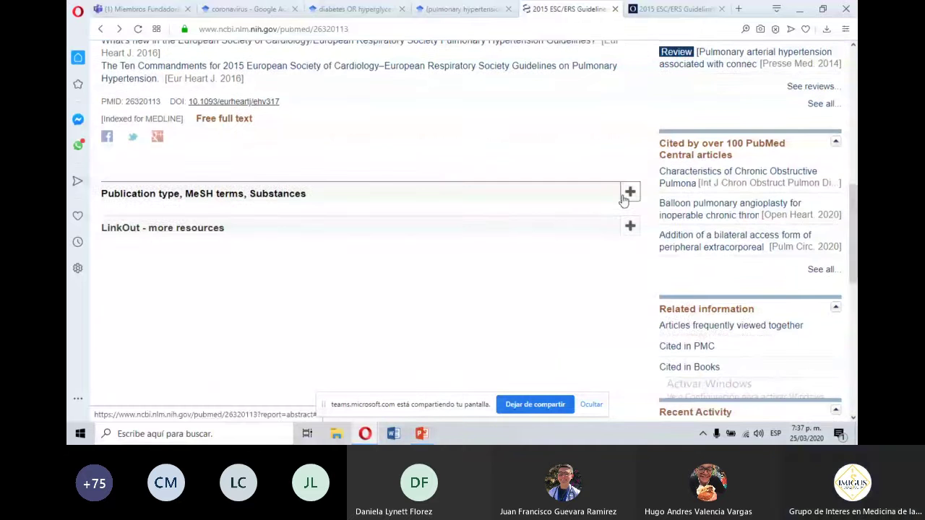
pyautogui.click(627, 194)
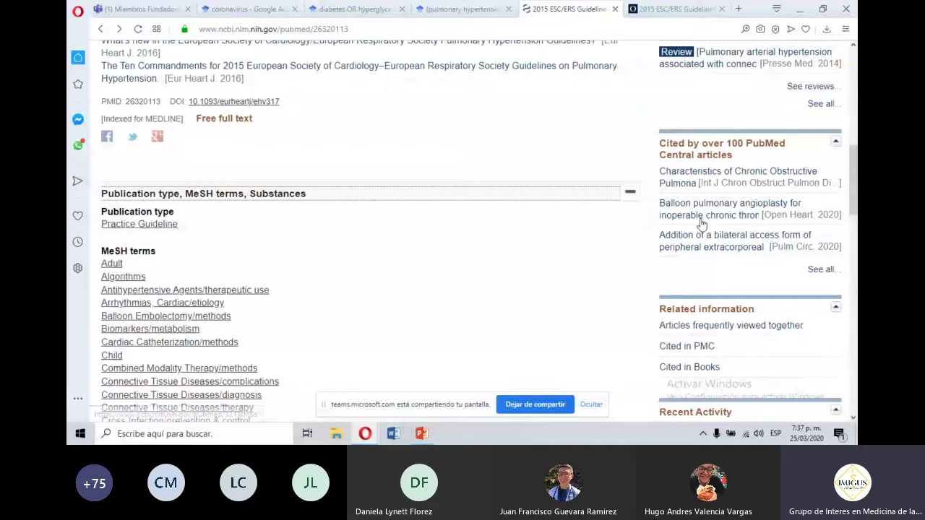
pyautogui.scroll(3, 855, 116)
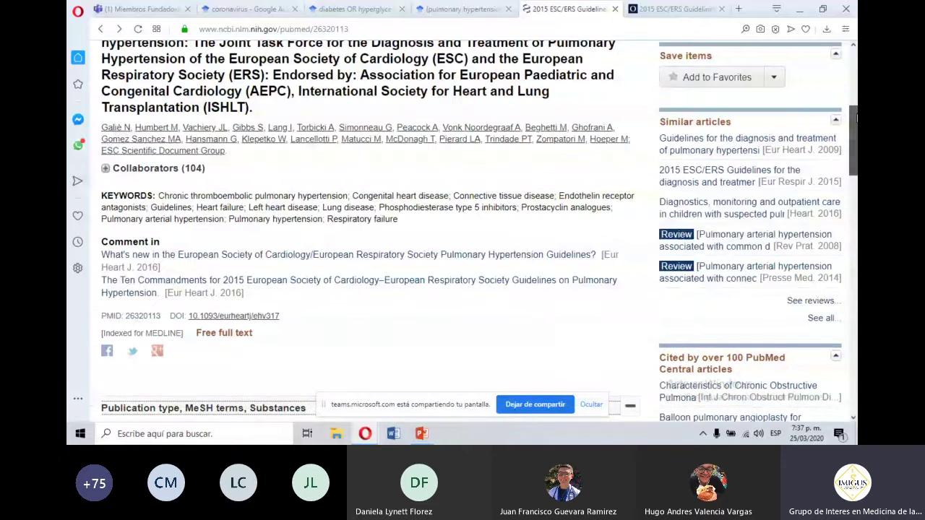
pyautogui.scroll(-4, 855, 116)
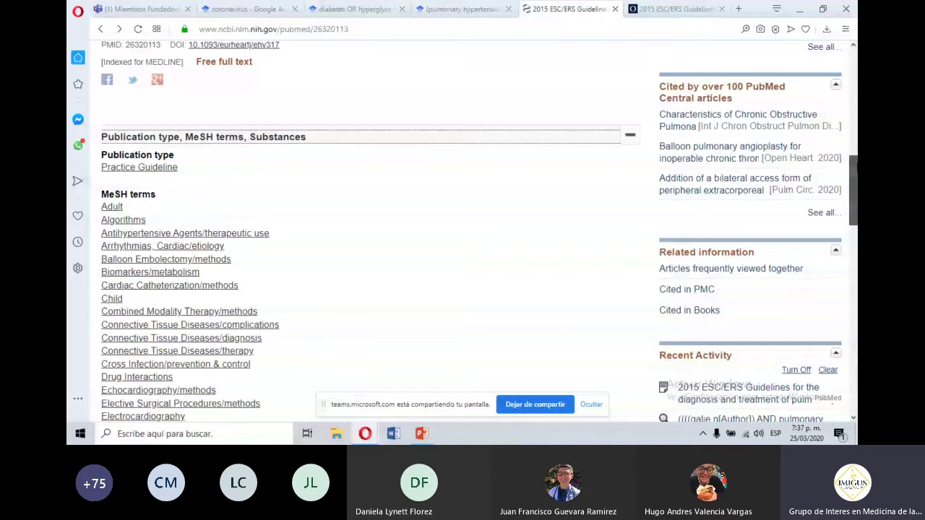
pyautogui.scroll(1, 107, 127)
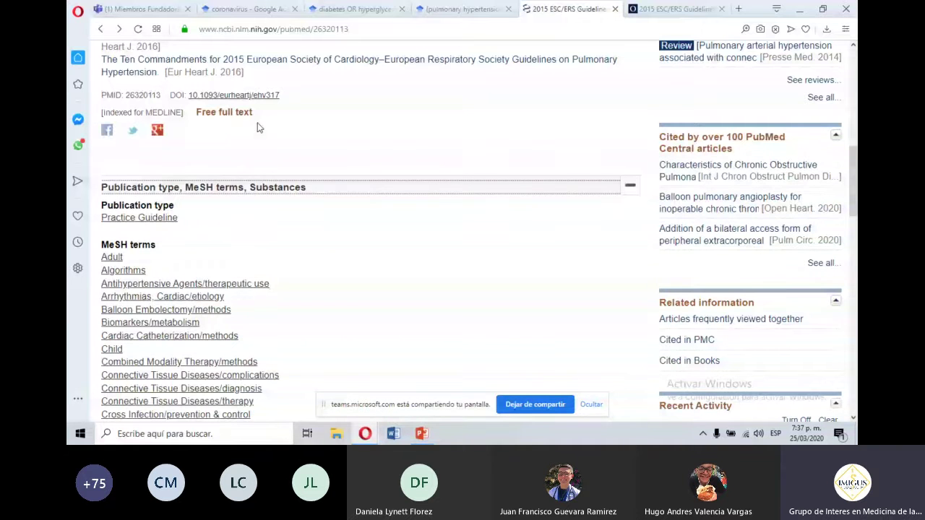
# Expand LinkOut to list the Oxford Academic and free ORBi full-text sources.
pyautogui.moveTo(854, 166); pyautogui.dragTo(855, 320)
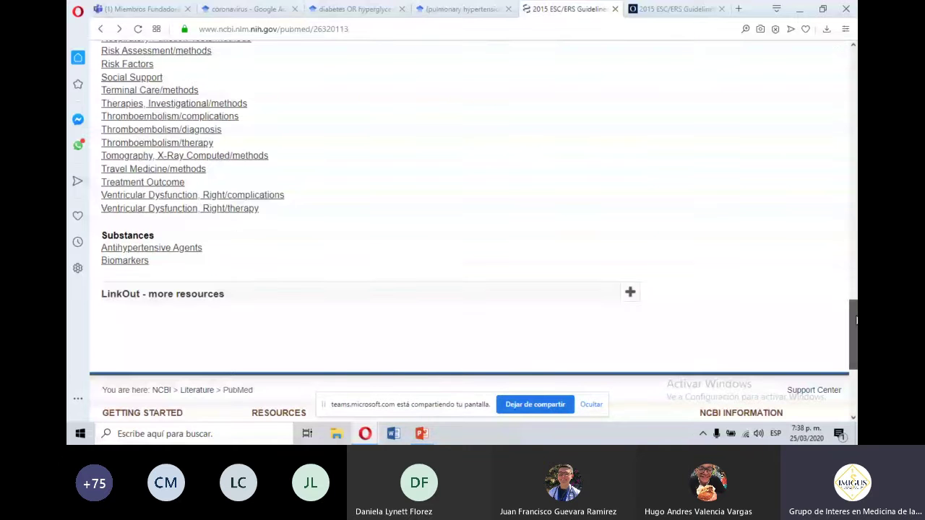
pyautogui.click(630, 293)
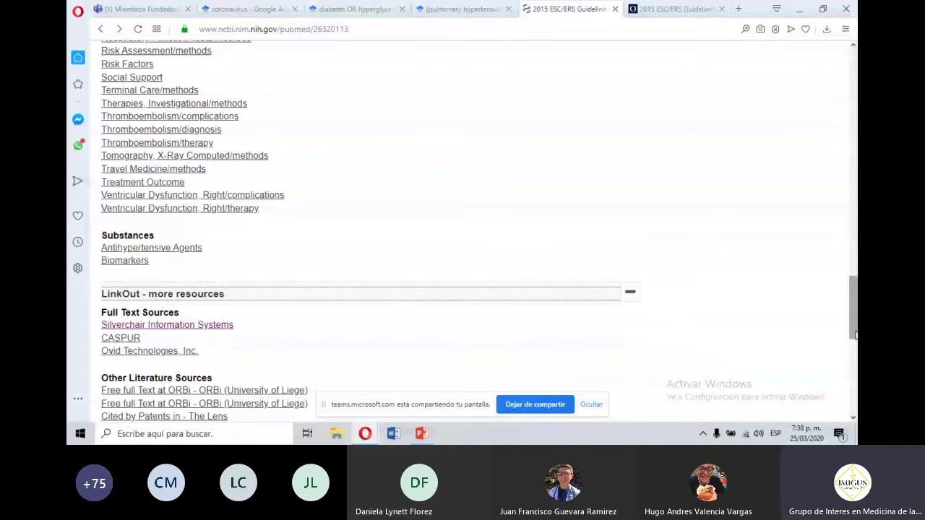
pyautogui.moveTo(855, 334); pyautogui.dragTo(856, 298)
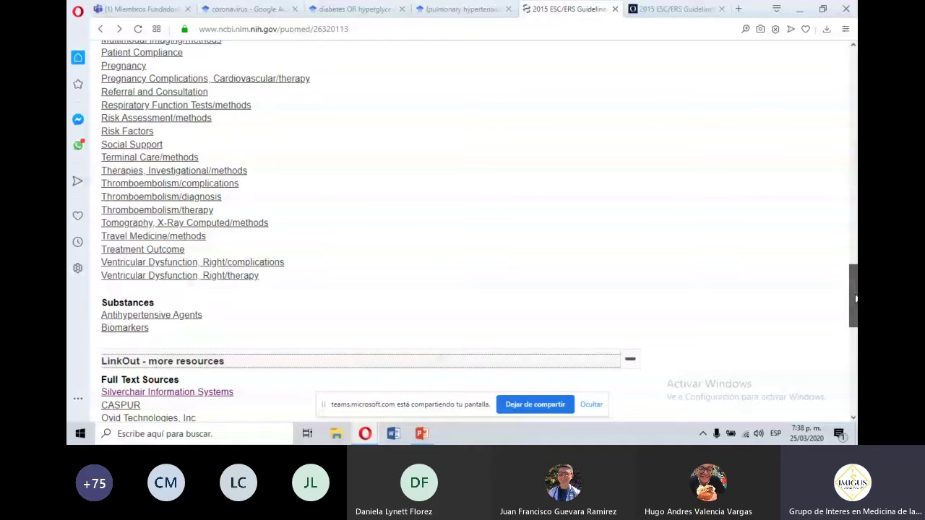
pyautogui.moveTo(855, 298); pyautogui.dragTo(852, 85)
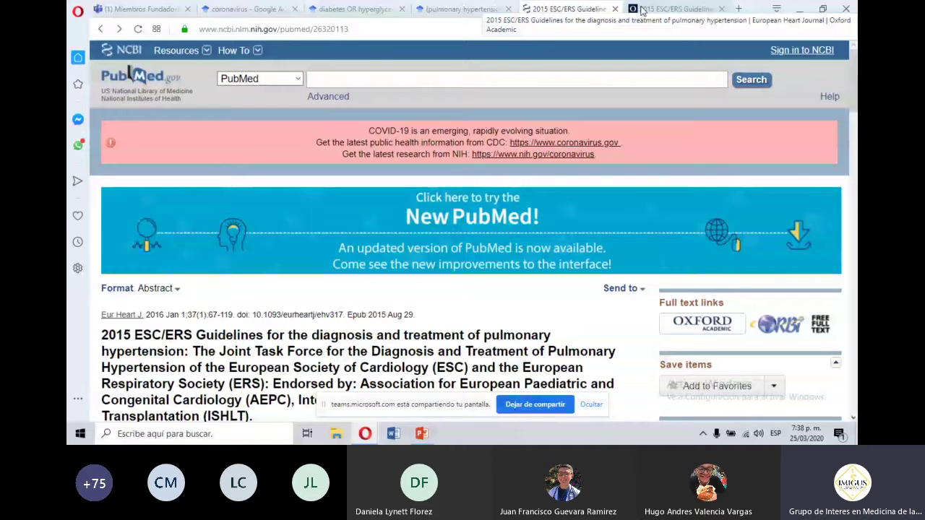
# Close the guideline's Oxford Academic journal page and return to PubMed's Advanced Search Builder.
pyautogui.click(642, 9)
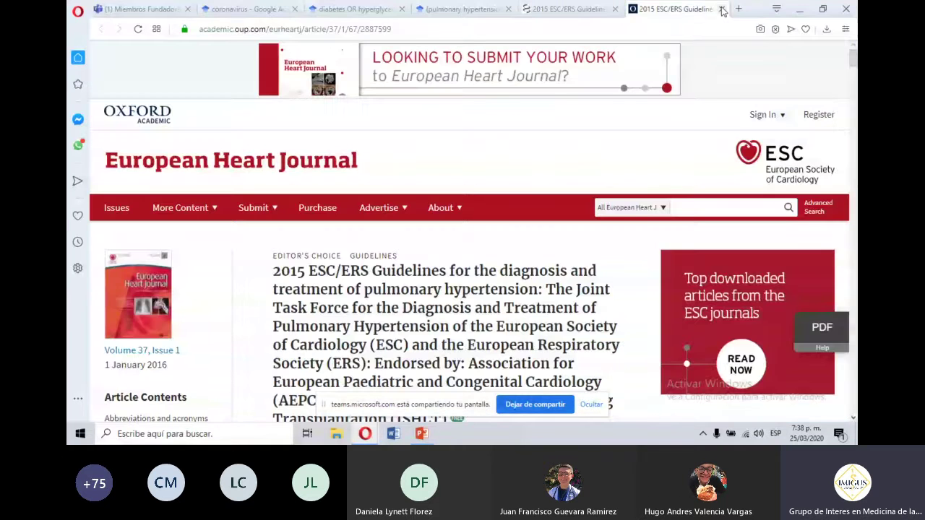
pyautogui.click(721, 9)
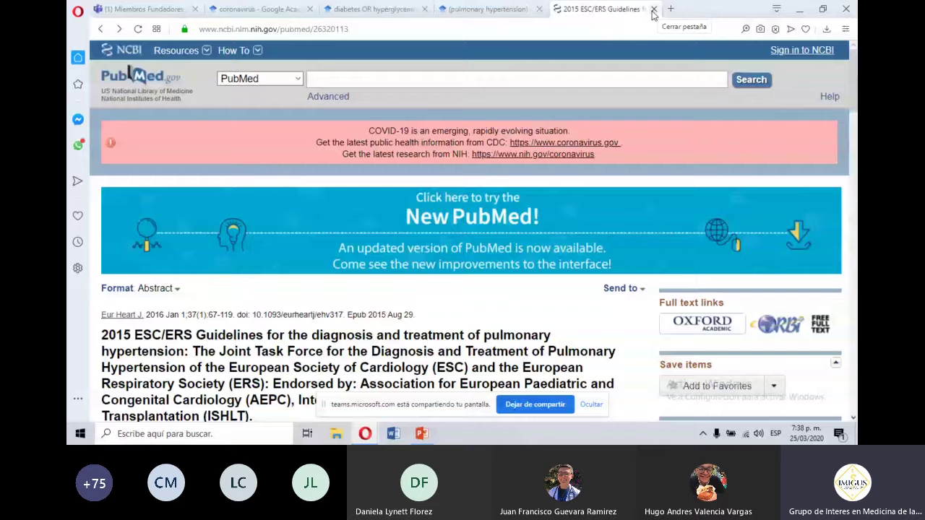
pyautogui.click(333, 95)
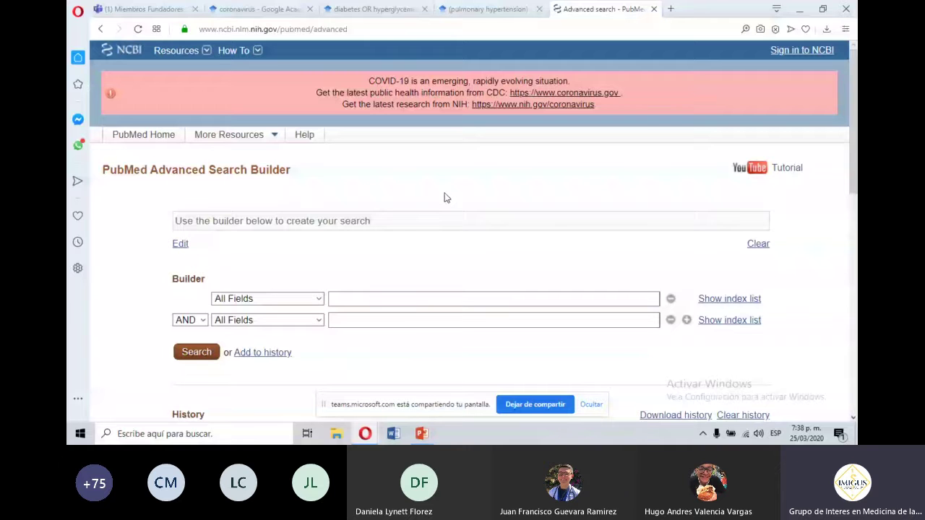
# Review the earlier searches in the Advanced Search Builder's History table.
pyautogui.scroll(-2, 856, 219)
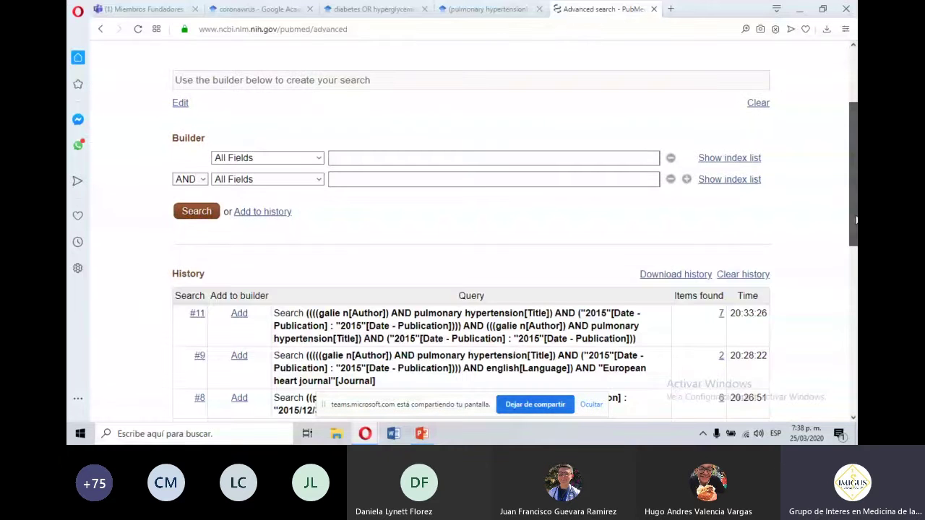
pyautogui.moveTo(856, 219); pyautogui.dragTo(856, 162)
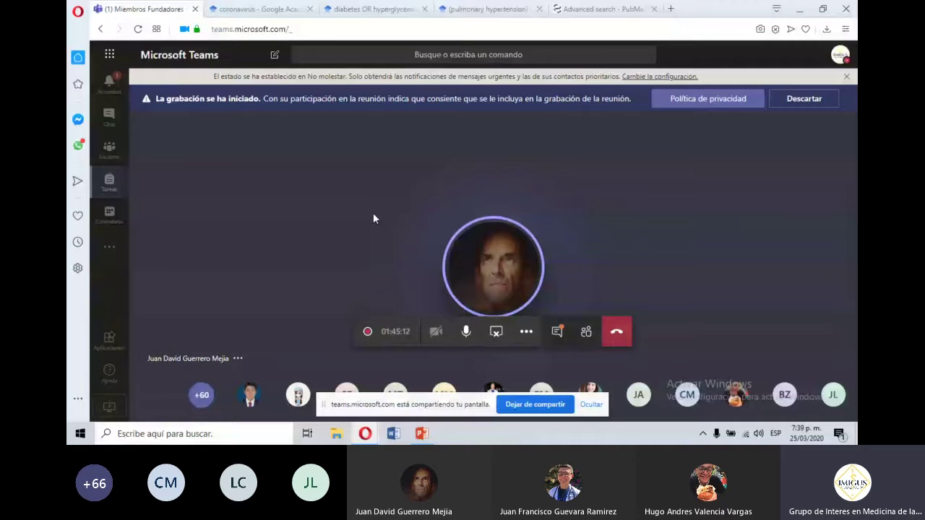
pyautogui.press('super')
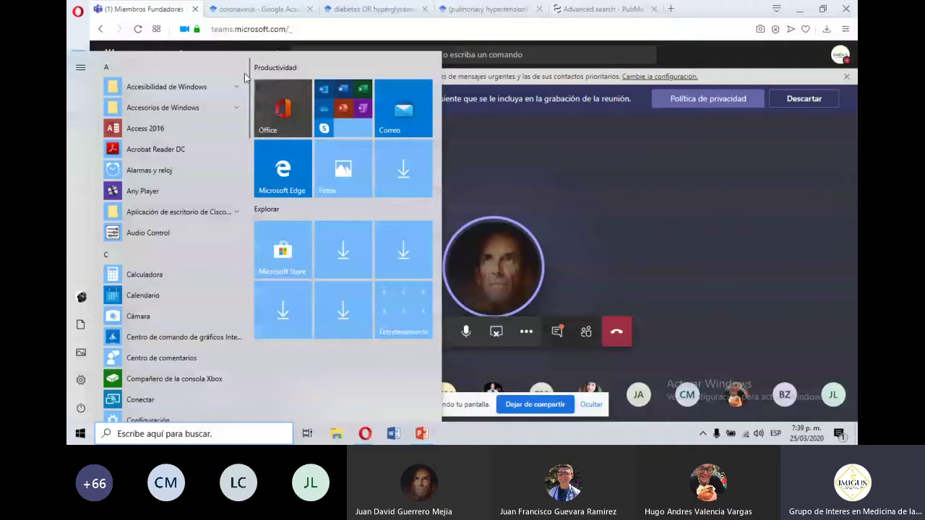
pyautogui.click(236, 87)
pyautogui.click(237, 191)
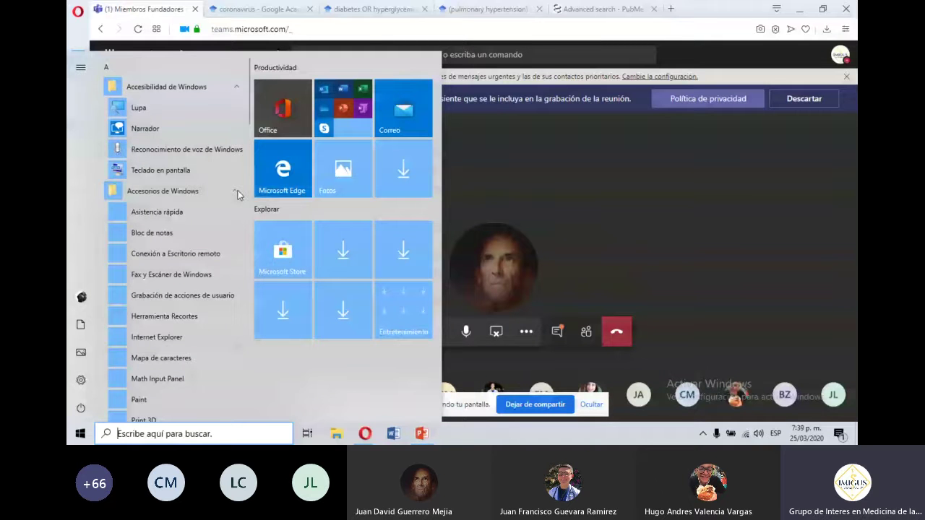
pyautogui.click(152, 233)
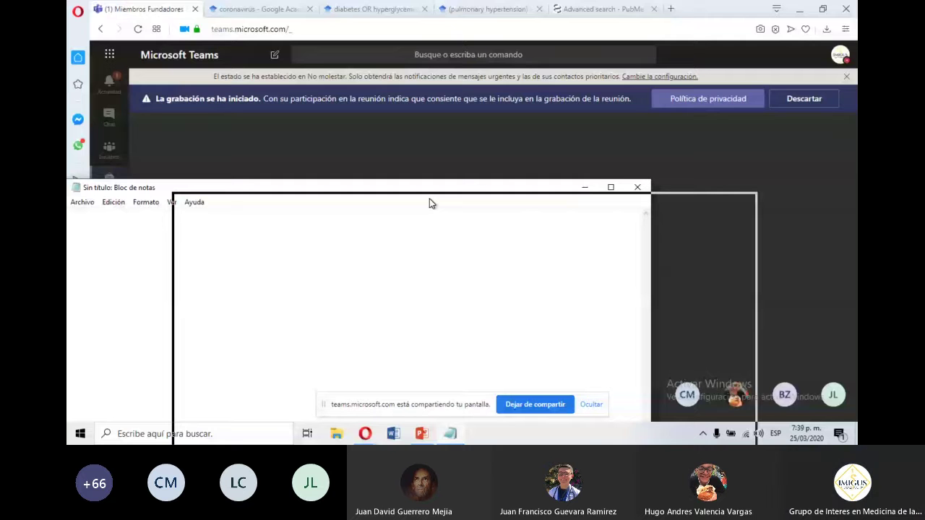
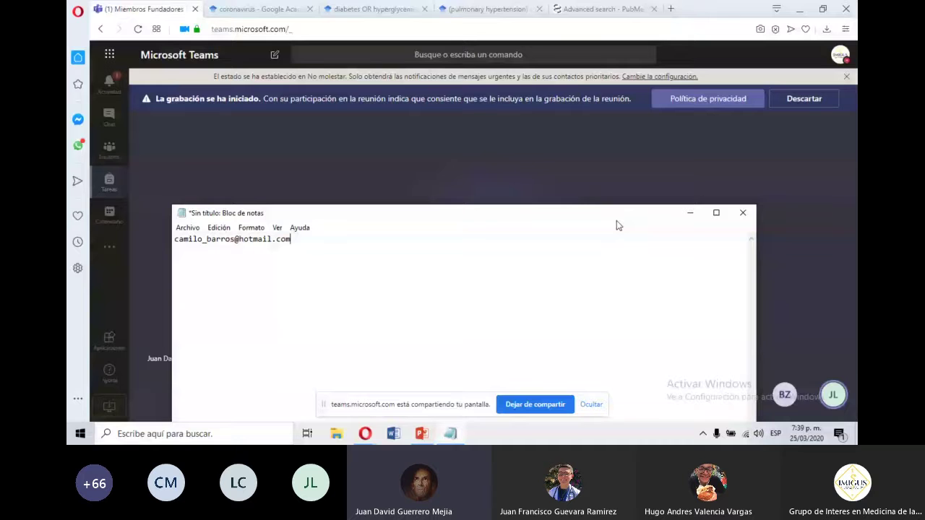
pyautogui.click(748, 217)
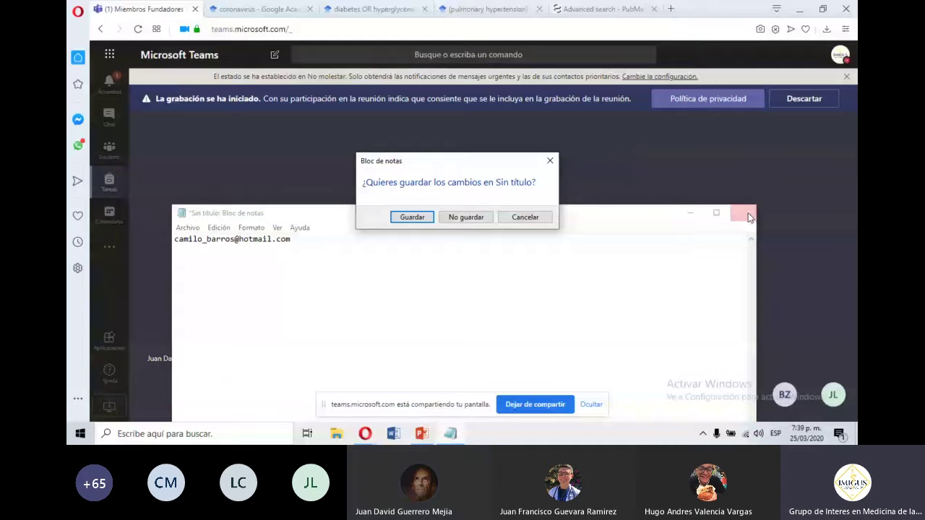
pyautogui.click(466, 217)
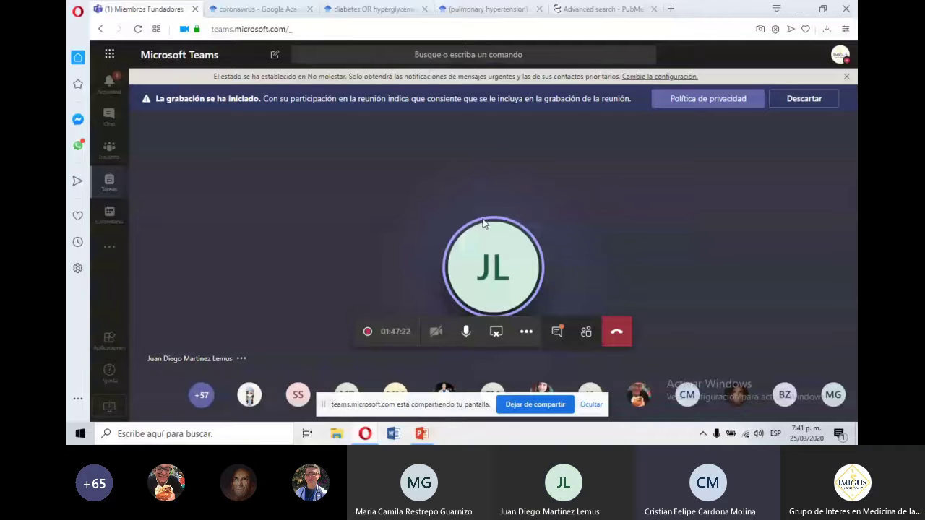
# In PowerPoint, present slide 1 on publication growth as a full-screen slide show.
pyautogui.click(421, 434)
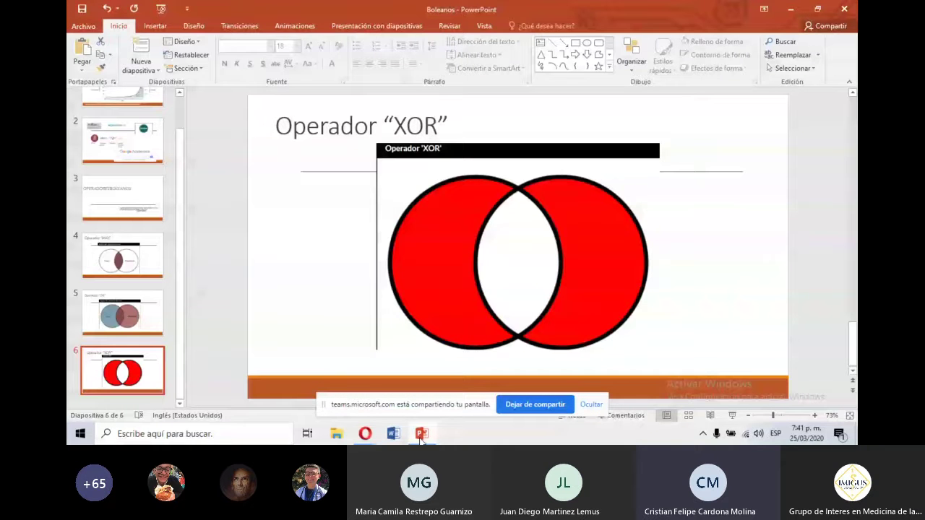
pyautogui.scroll(1, 179, 112)
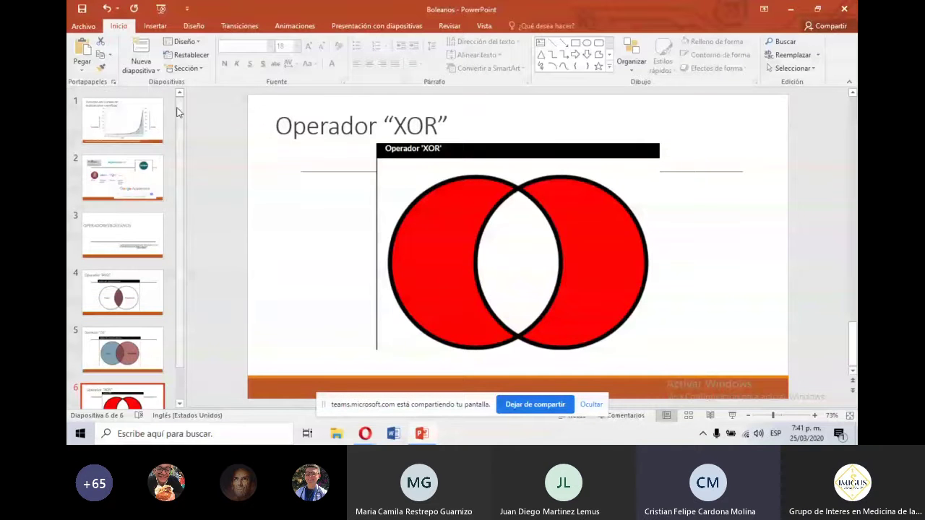
pyautogui.click(105, 128)
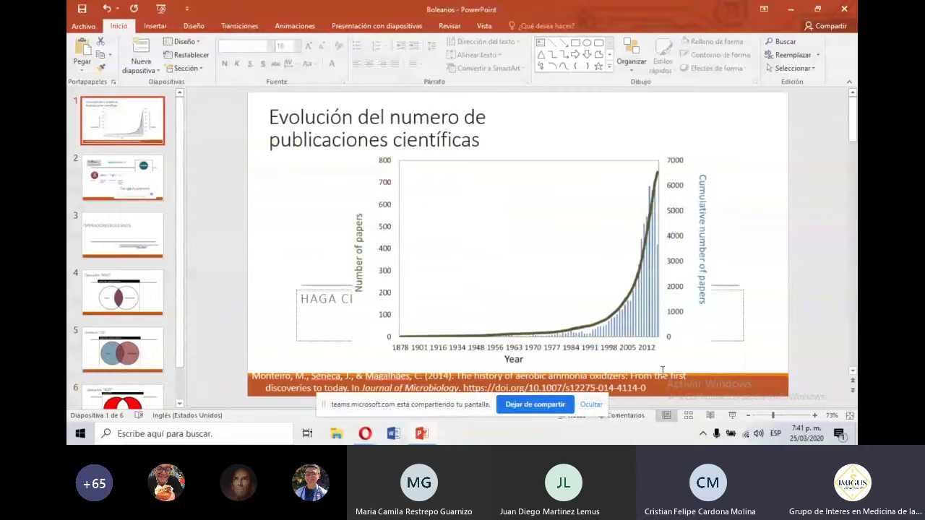
pyautogui.click(732, 416)
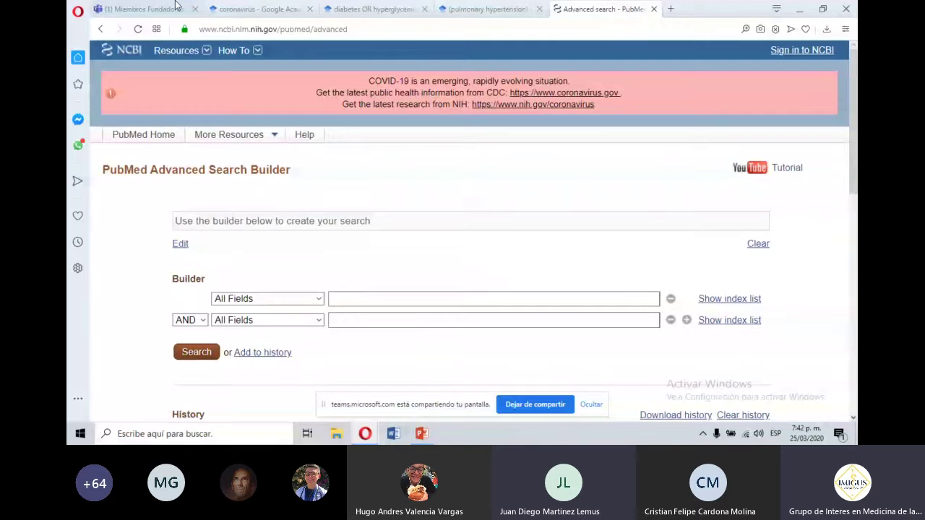
# Return to the Teams meeting in the 'Miembros Fundadores' browser tab.
pyautogui.click(175, 7)
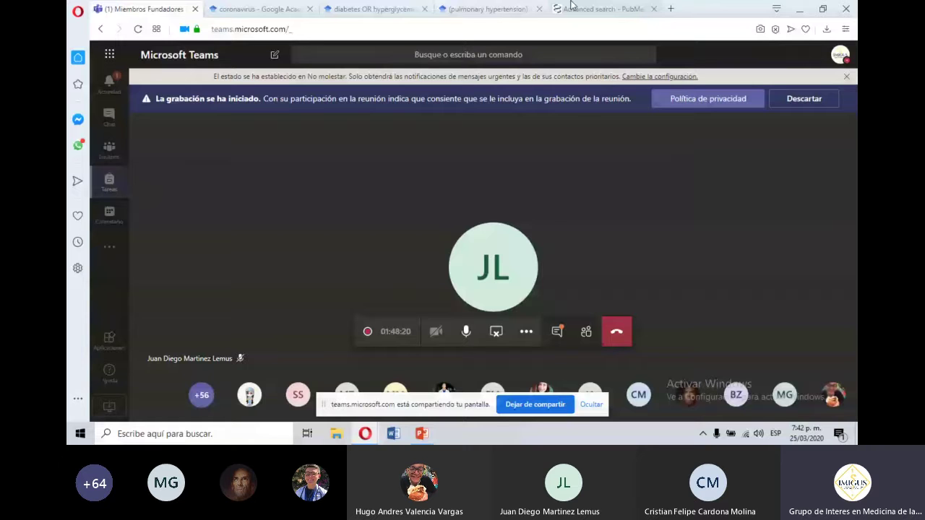
pyautogui.click(571, 8)
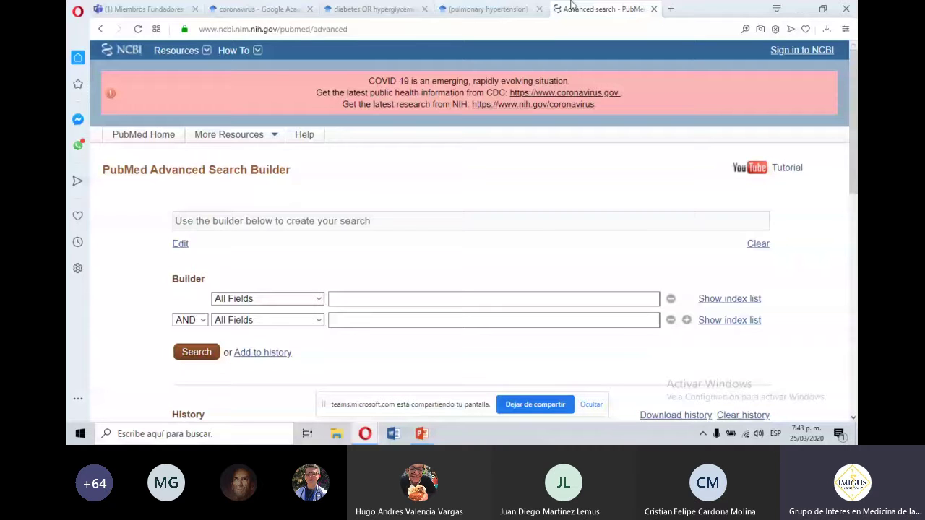
pyautogui.click(122, 8)
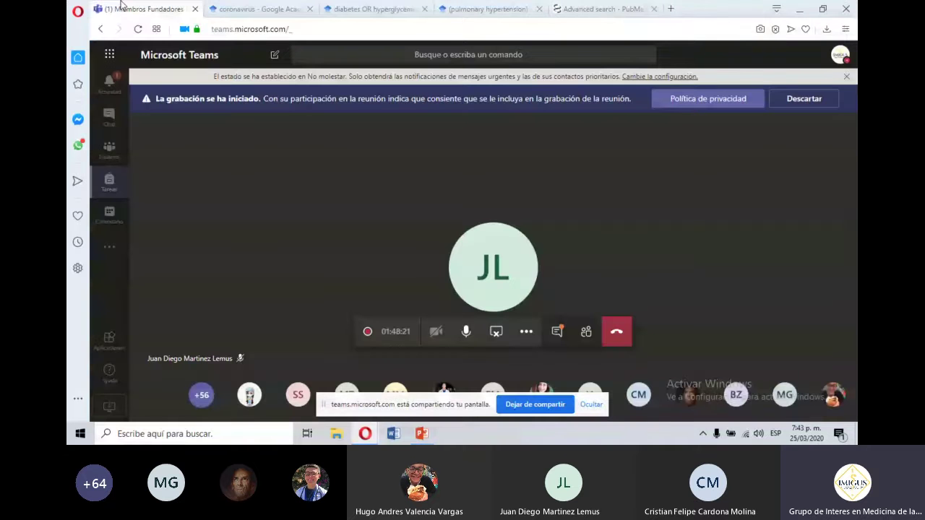
pyautogui.click(606, 9)
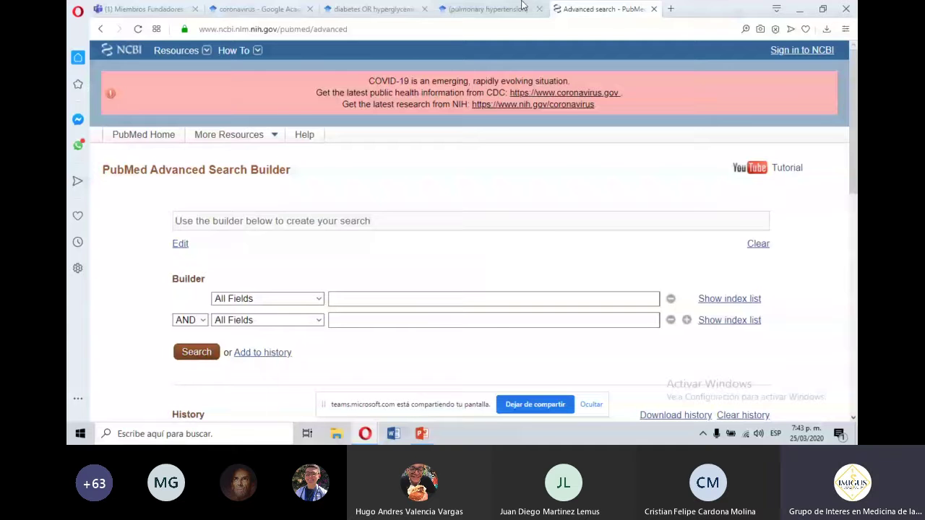
pyautogui.moveTo(365, 433)
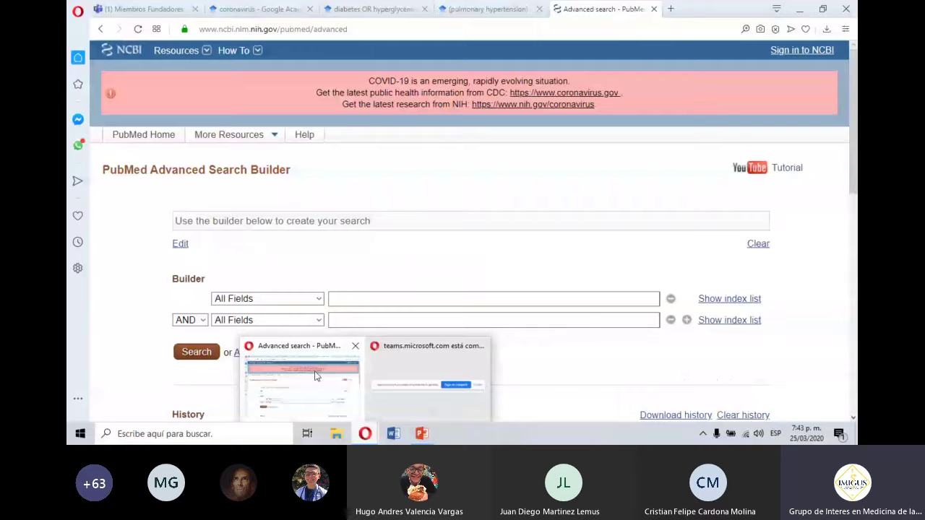
pyautogui.click(423, 435)
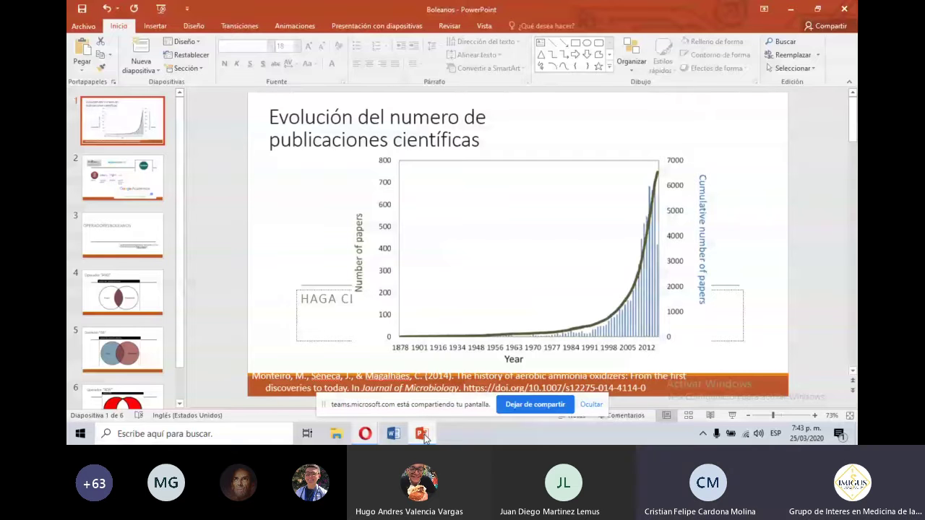
pyautogui.click(365, 436)
pyautogui.click(304, 383)
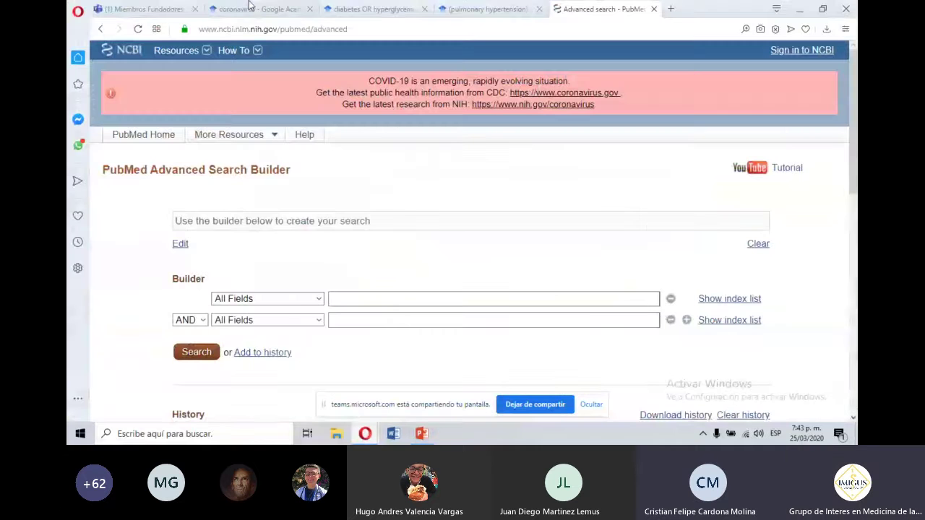
pyautogui.hotkey('ctrl', 'Tab')
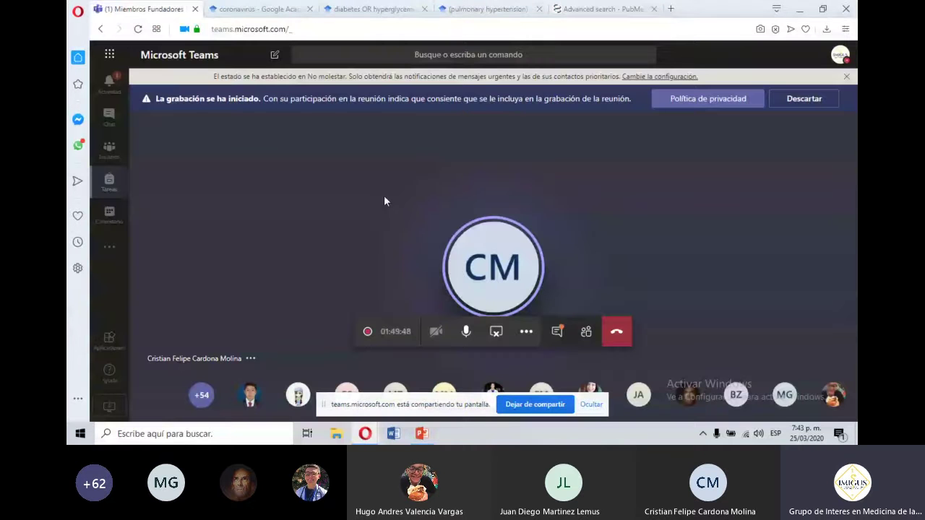